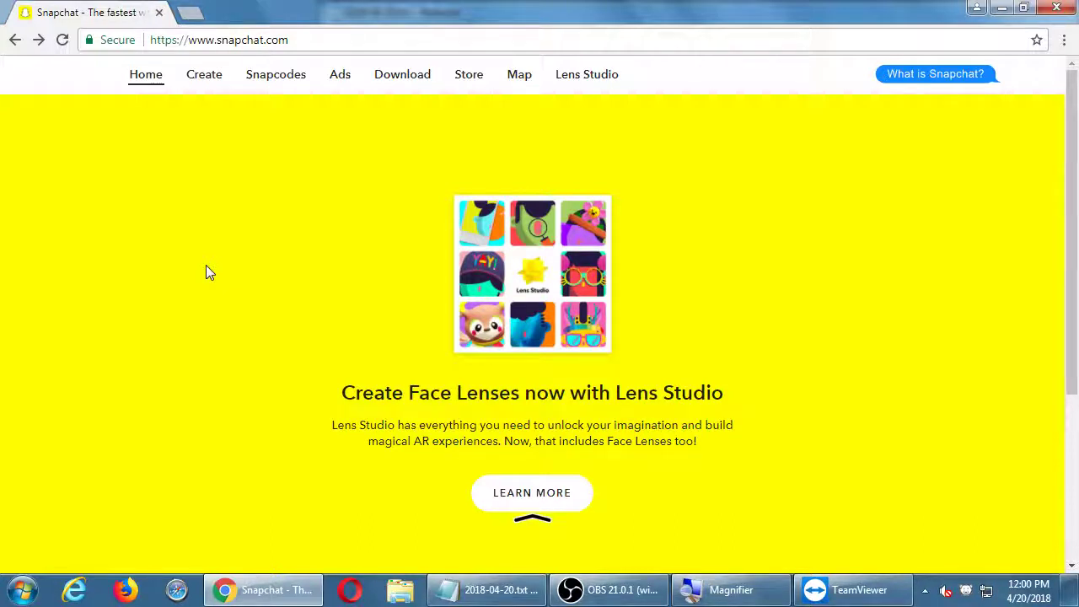
Open the Snap Map from snapchat.com's navigation, showing San Diego's heat spots
click(523, 80)
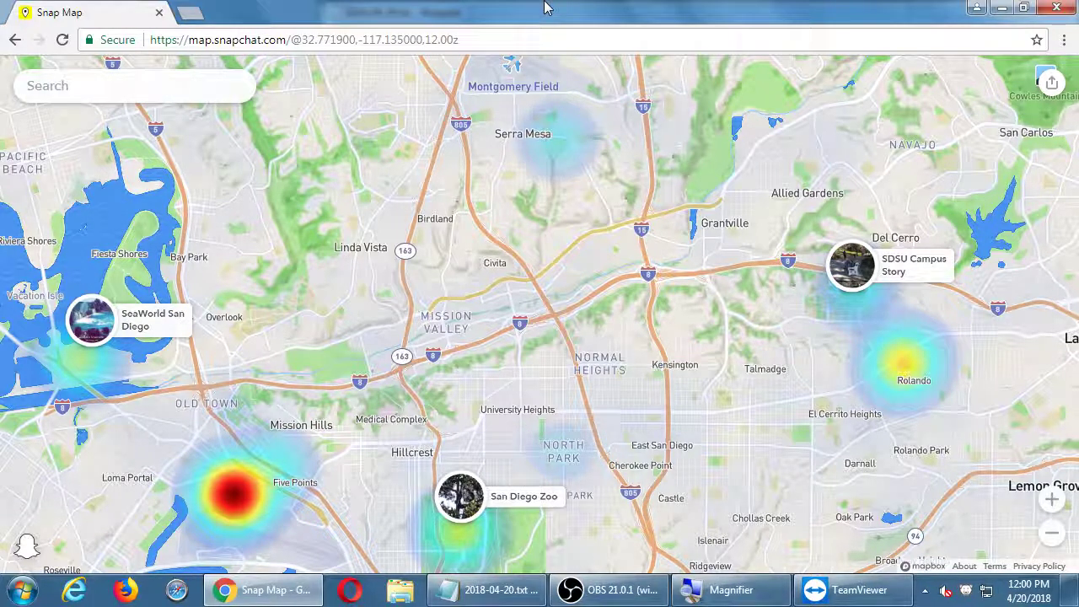
Google 'create snapchat filter for business' in a new tab and open snapchat.com's Create Your Own Filter result
click(192, 13)
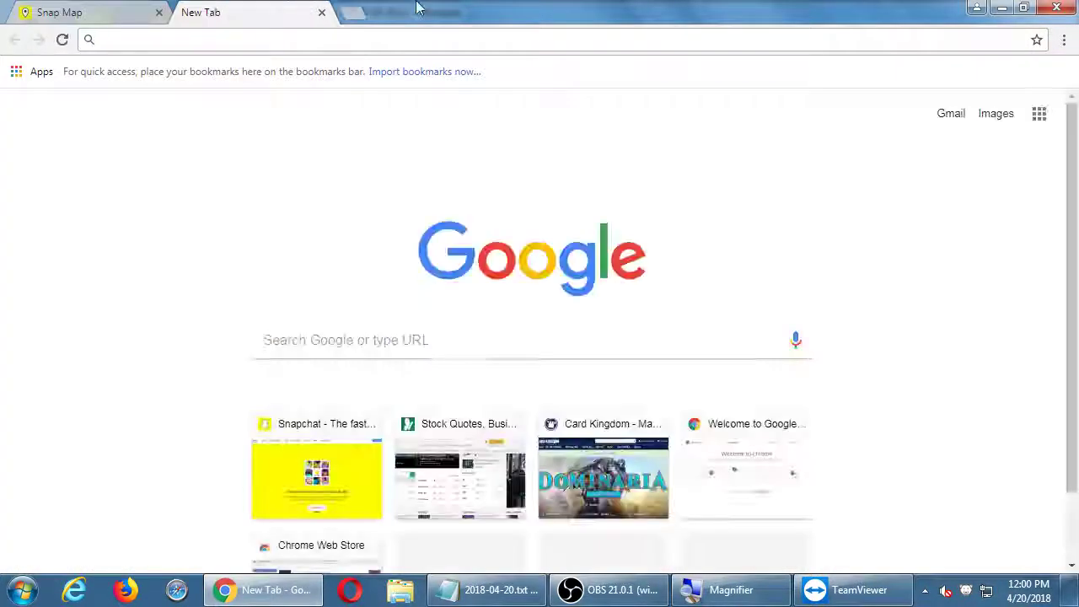
text(create )
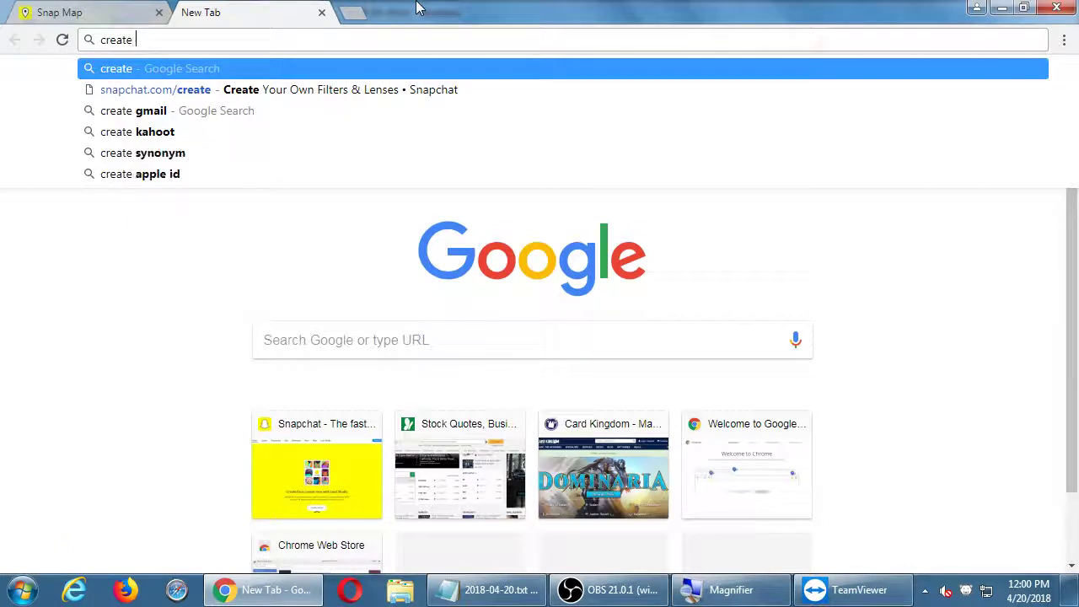
text(snap)
key(Right)
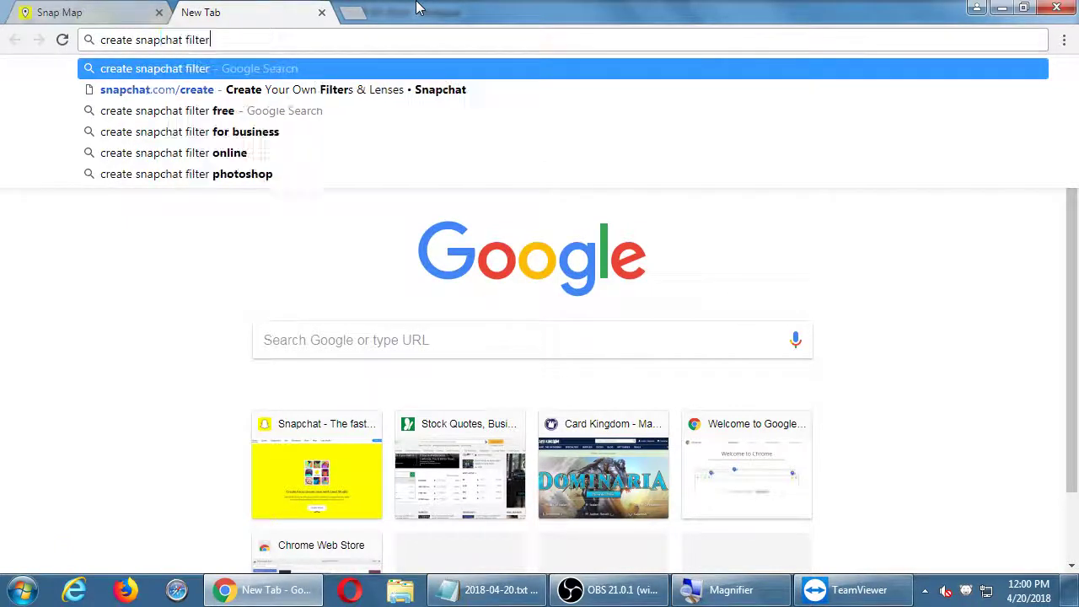
key(Down)
key(Down)
key(Down)
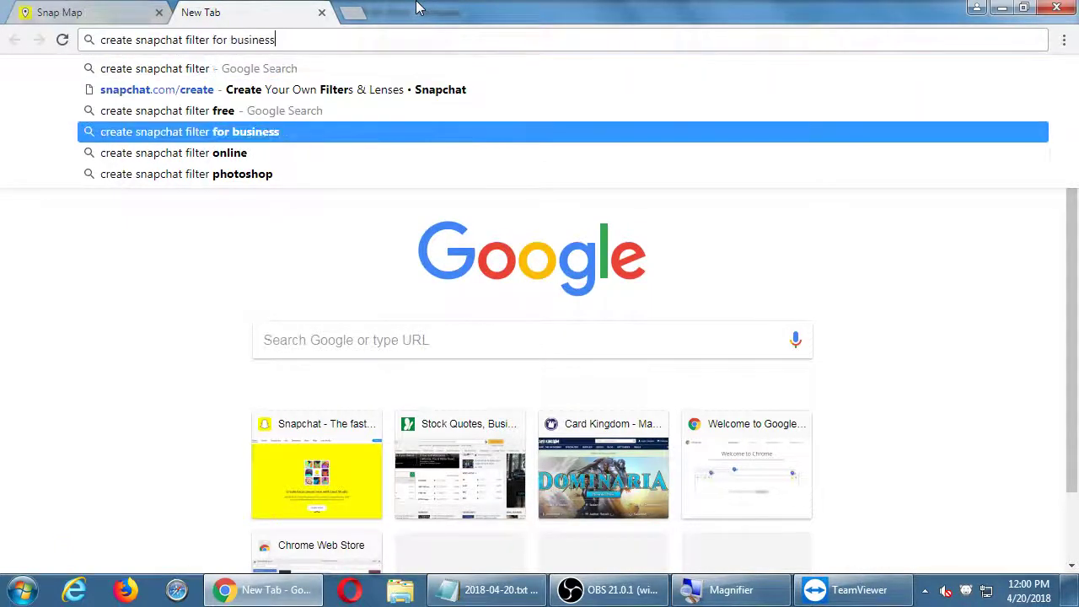
key(Return)
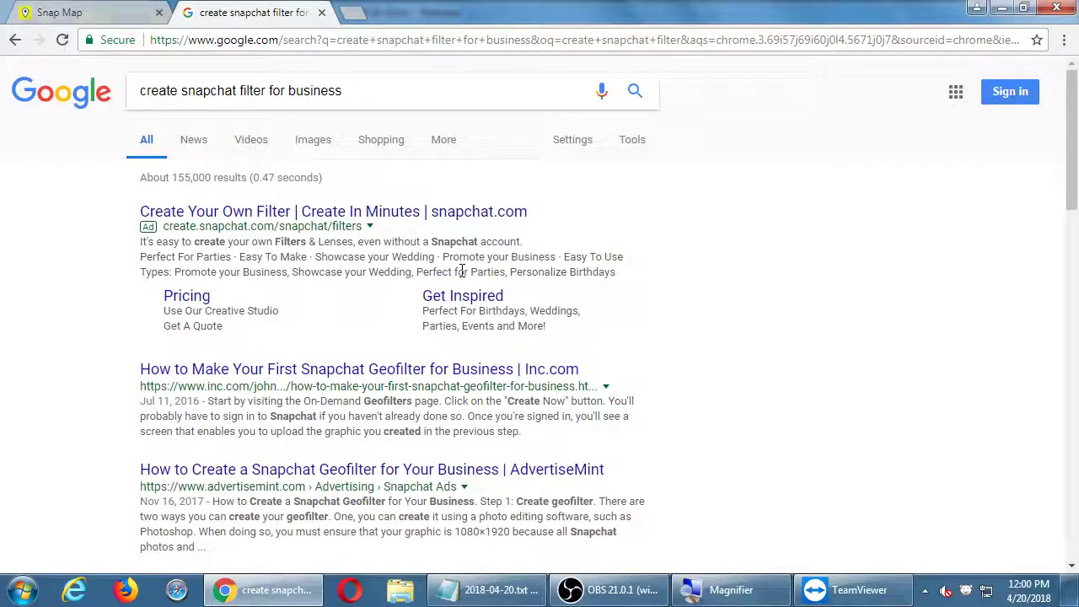
click(422, 214)
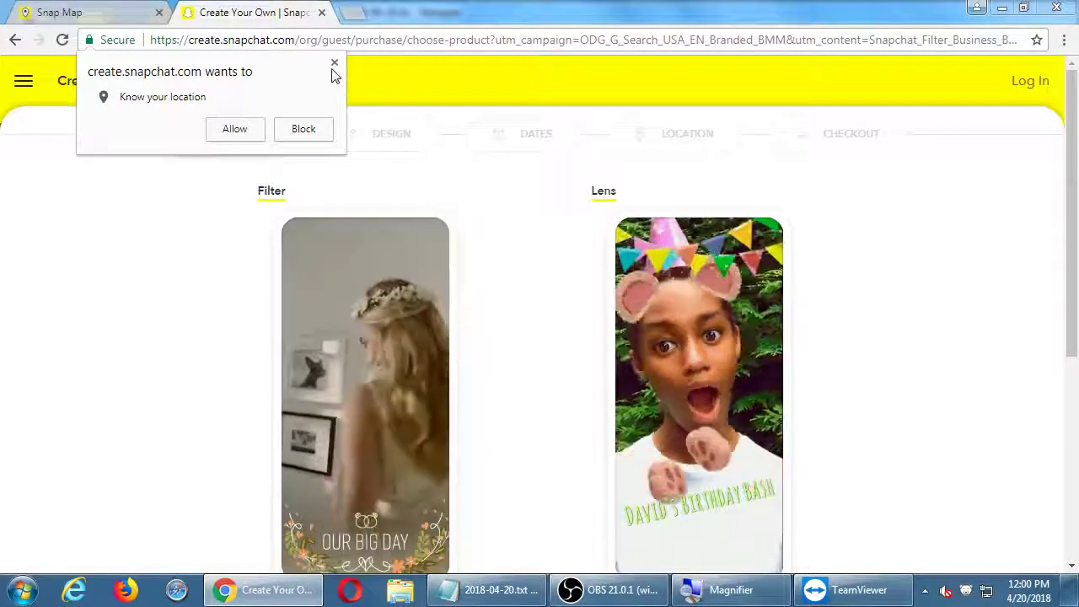
Dismiss the location prompt and select the product-choice page's full address
click(334, 64)
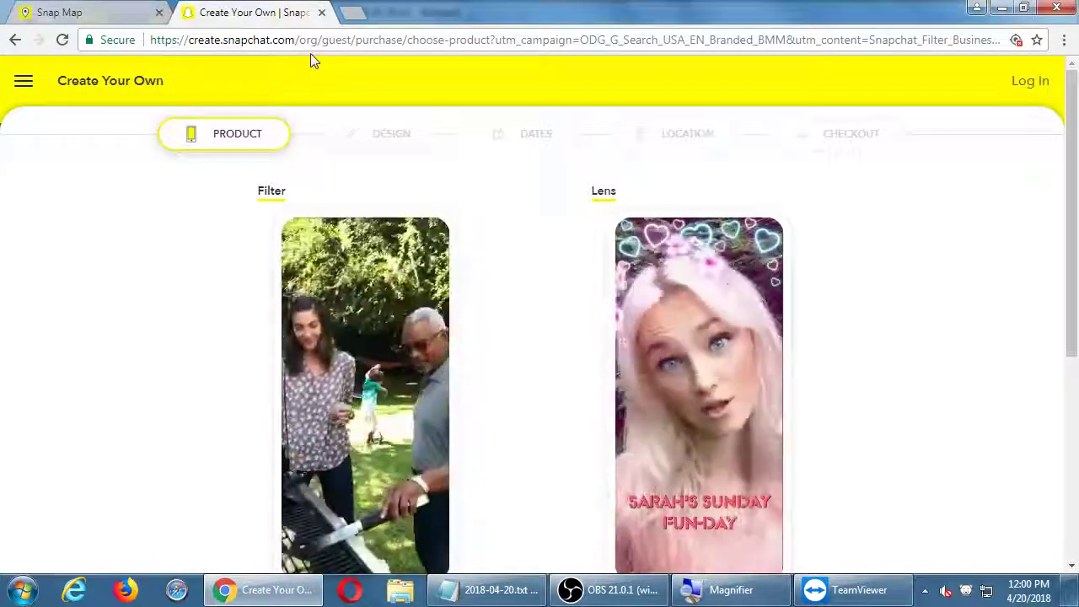
click(317, 42)
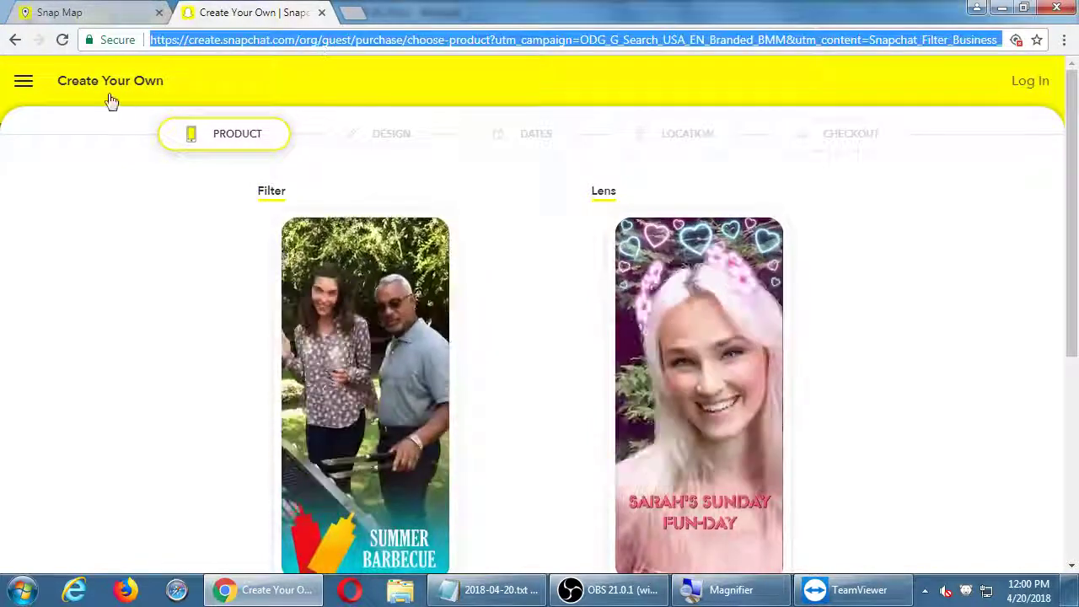
click(26, 91)
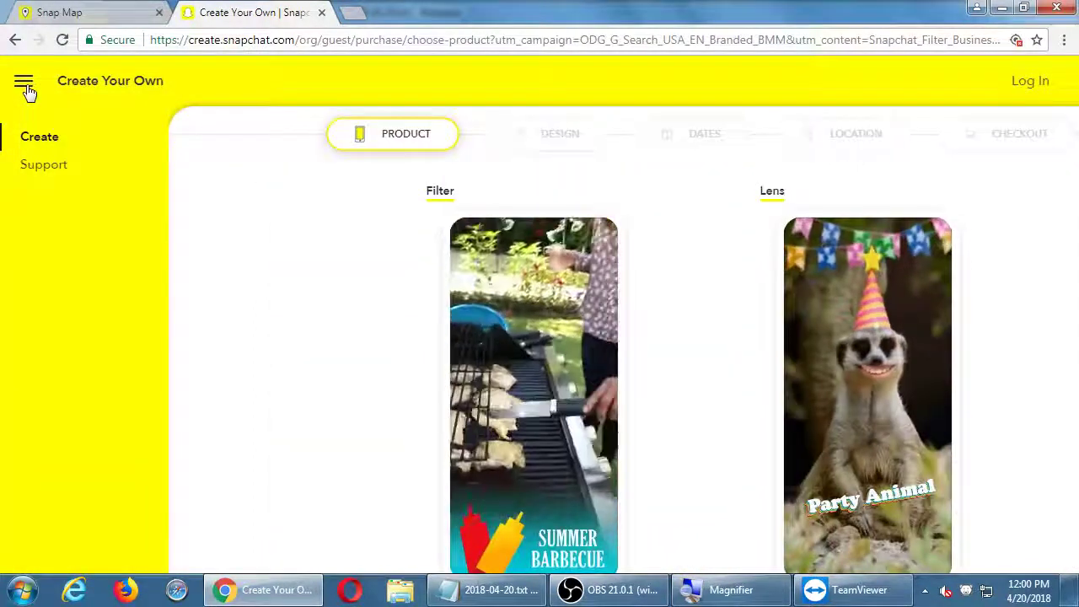
click(24, 91)
click(425, 42)
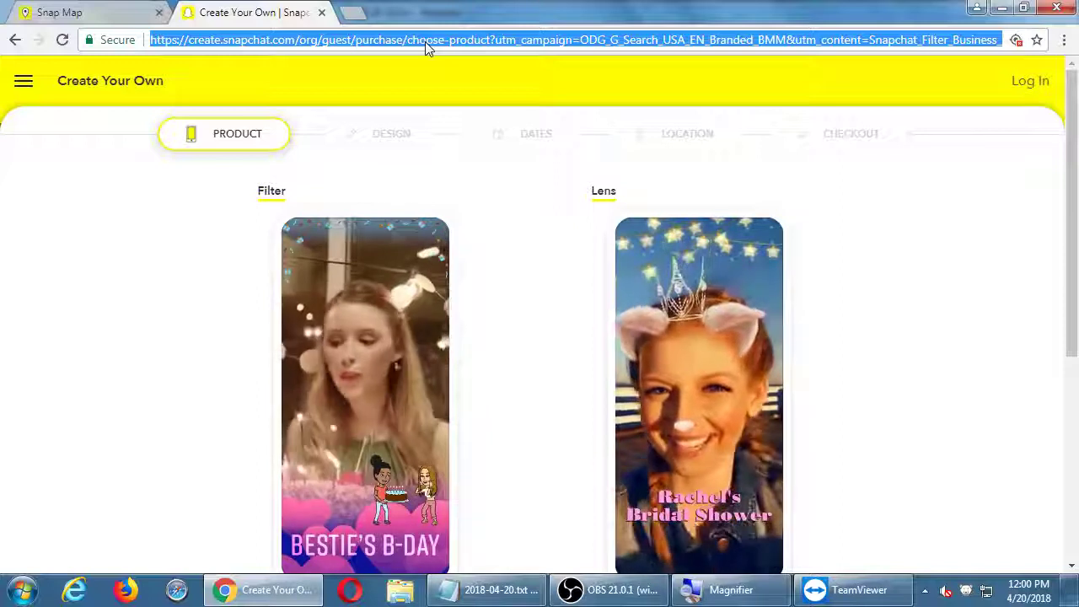
Paste the address on a new line in the 2018-04-20 notes, then return to the browser
click(506, 592)
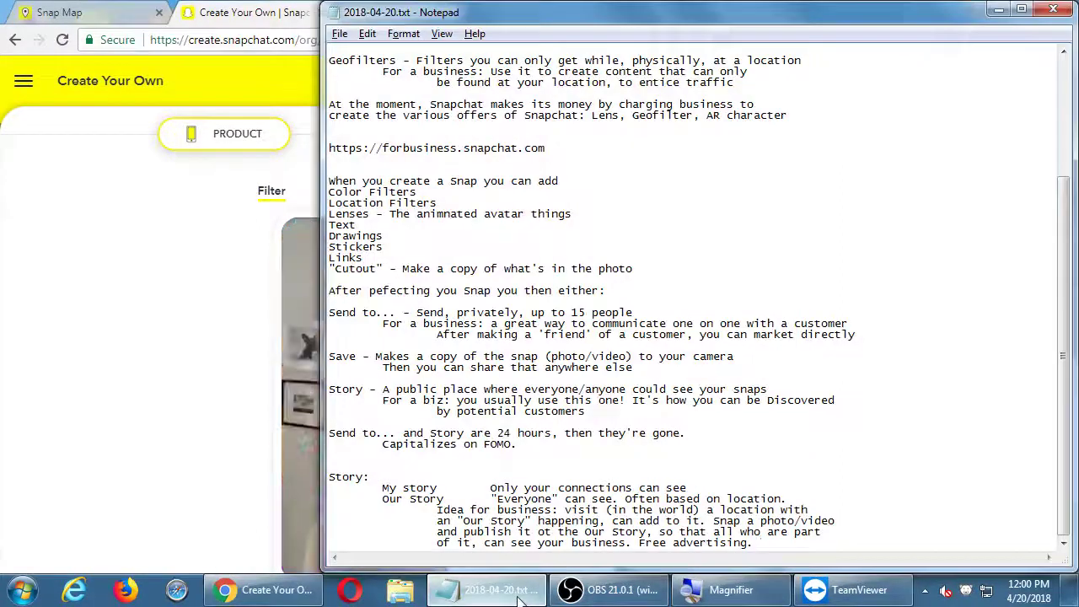
key(Return)
key(Return)
key(ctrl+v)
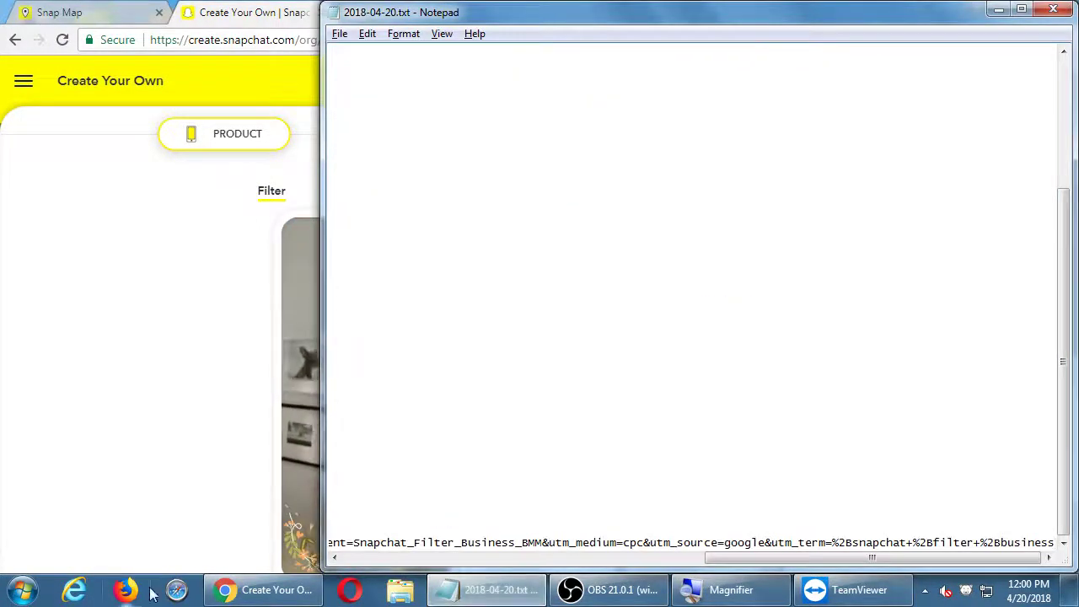
key(alt+Tab)
key(ctrl+s)
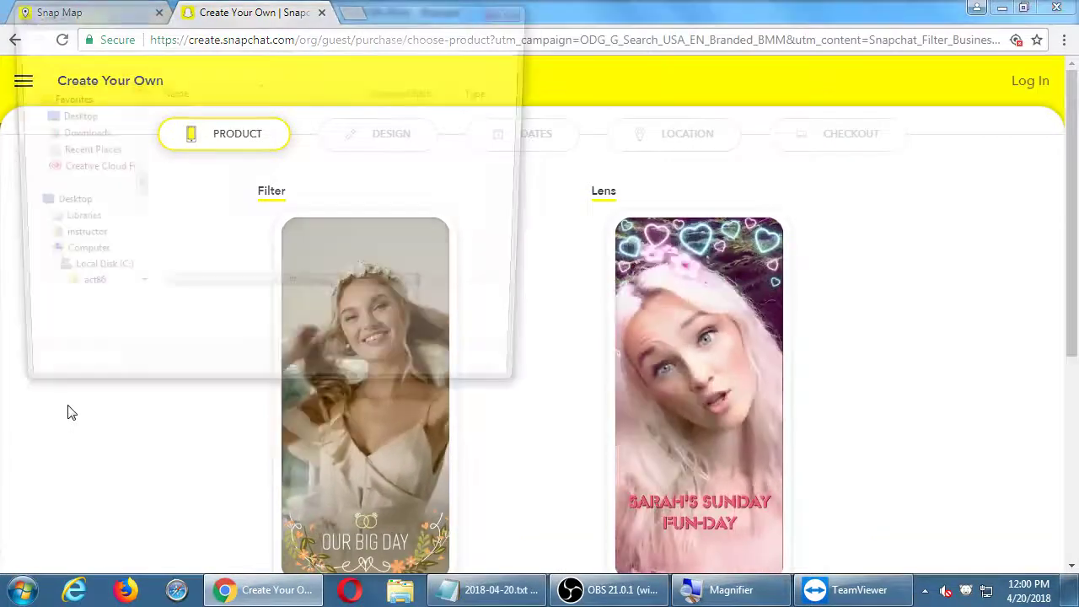
key(Escape)
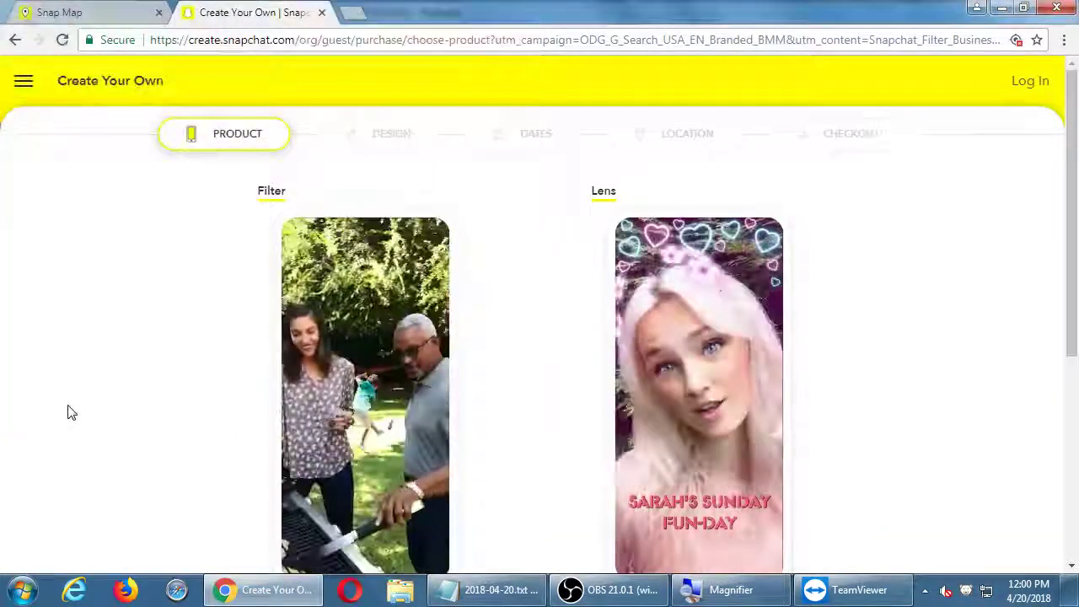
key(ctrl+t)
Go to forbusiness.snapchat.com, the Snapchat Ads home page
text(b)
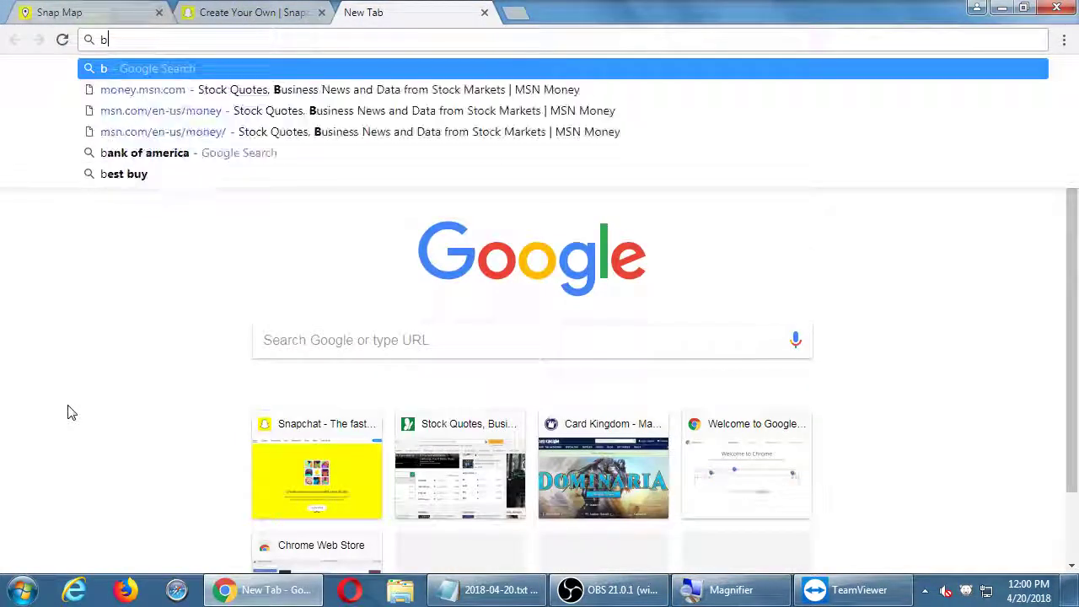
key(BackSpace)
text(for)
key(BackSpace)
text(or)
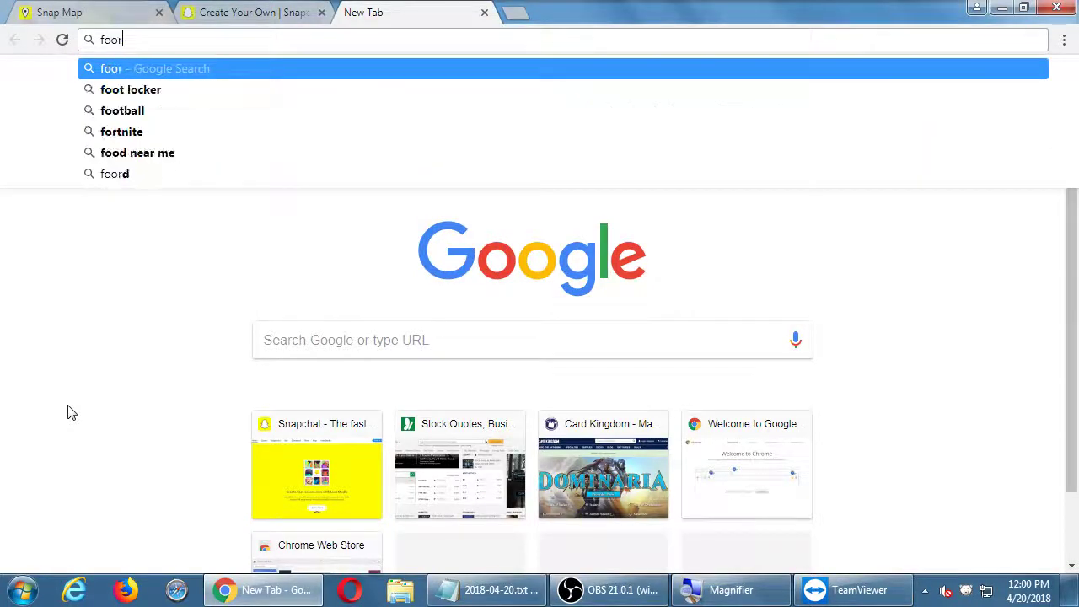
key(BackSpace)
key(BackSpace)
text(r)
key(Return)
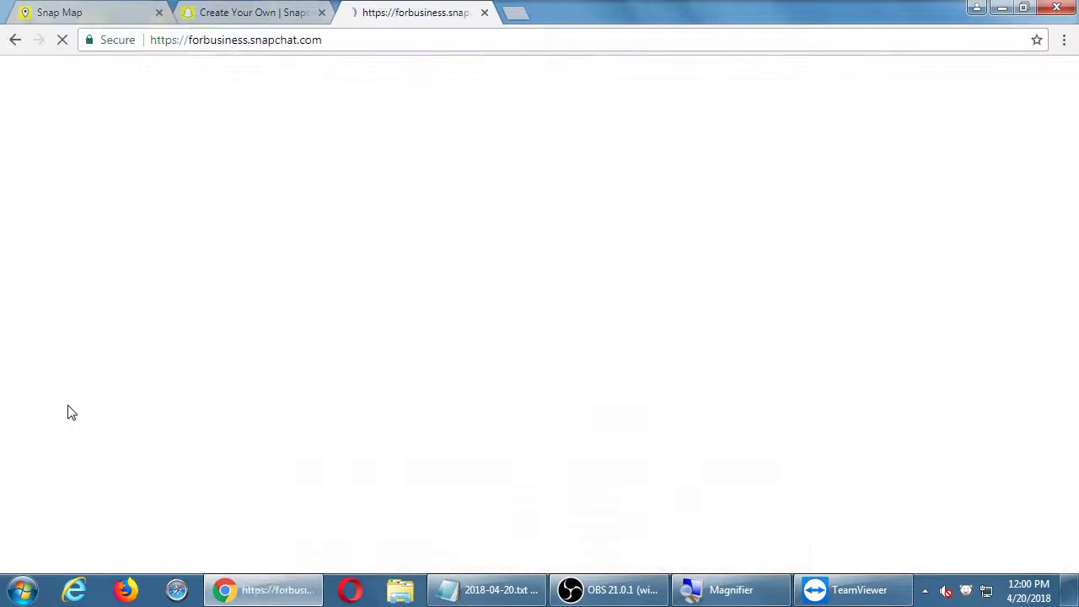
scroll(203, 386, down, 3)
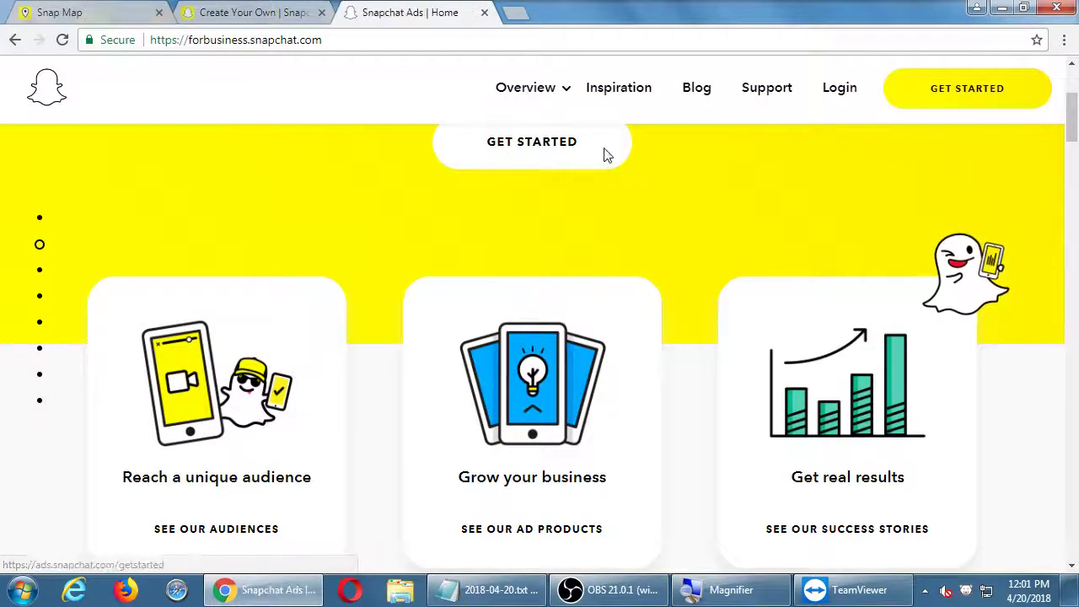
View the Get Started sign-up form, then go back to the Ads home page's feature cards
click(982, 95)
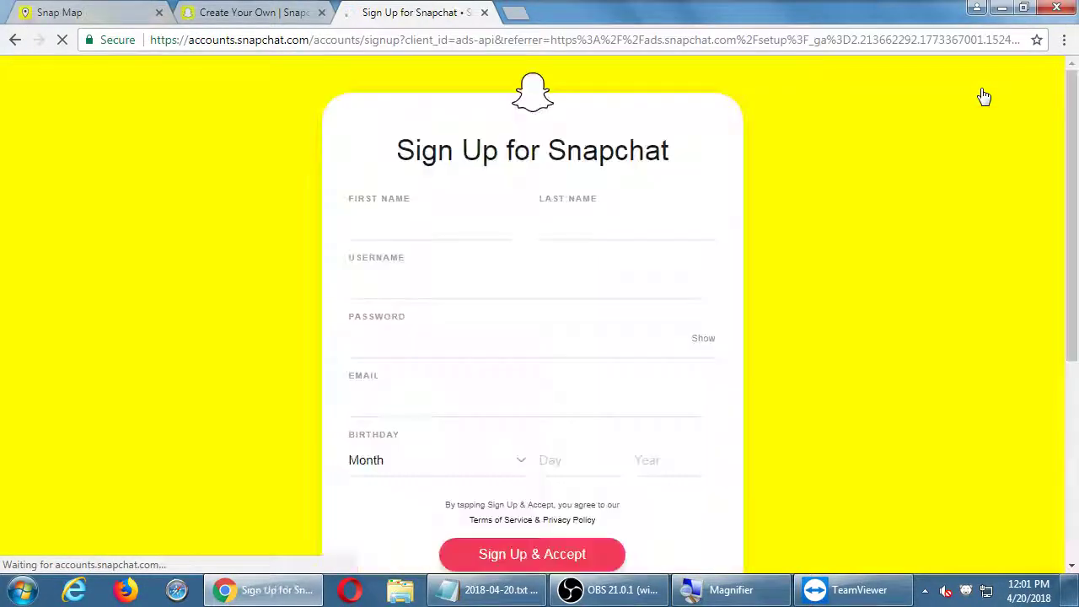
scroll(1008, 253, down, 5)
scroll(1007, 253, up, 5)
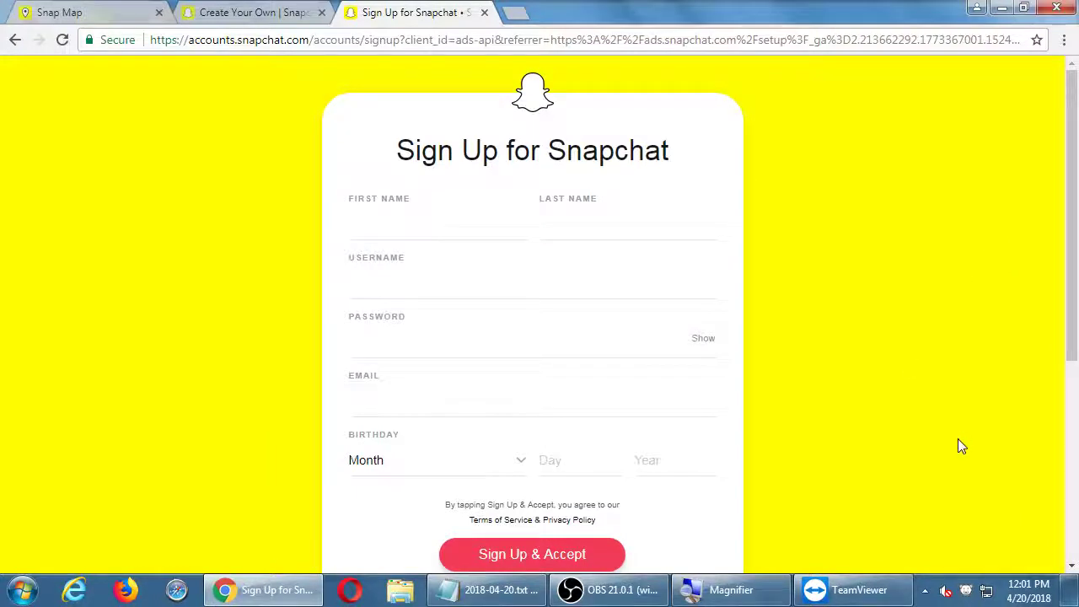
key(alt+Left)
scroll(368, 372, down, 3)
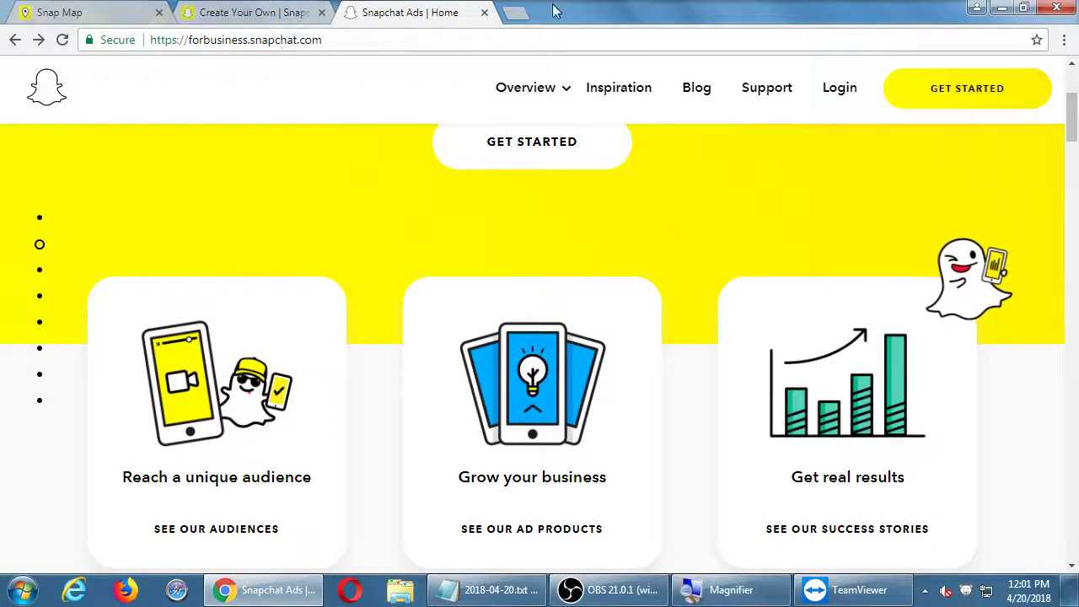
click(515, 12)
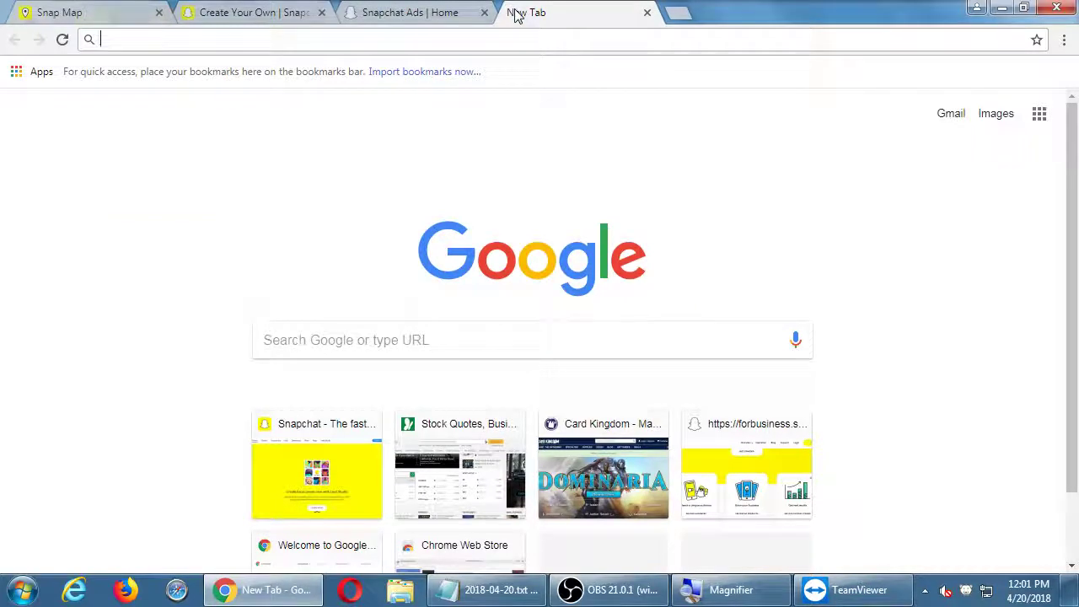
Reopen the 'create snapchat filter for business' Google results from the browsing history
key(ctrl+h)
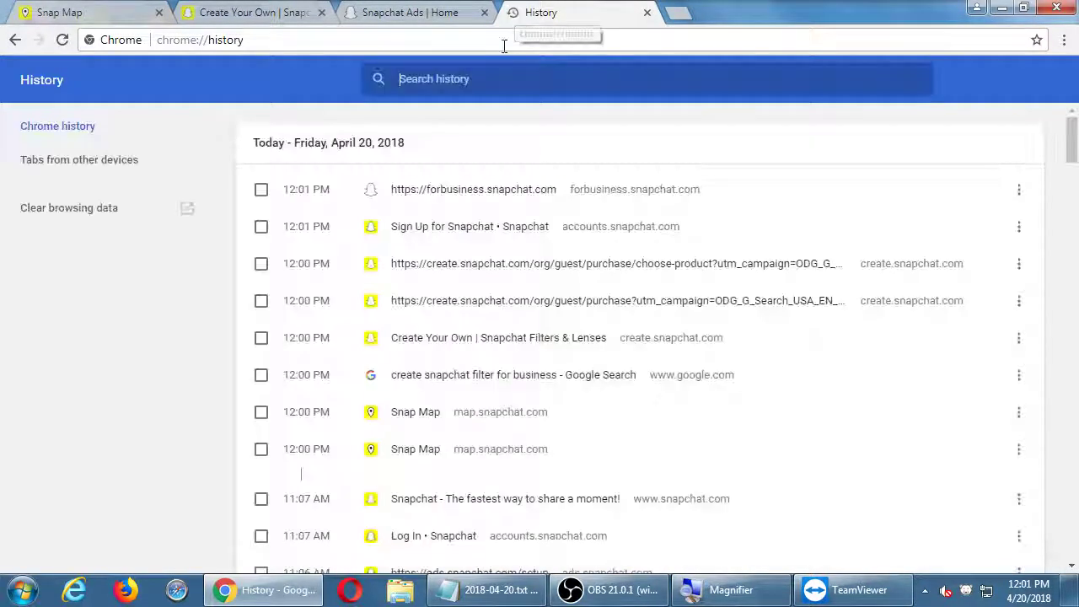
click(489, 374)
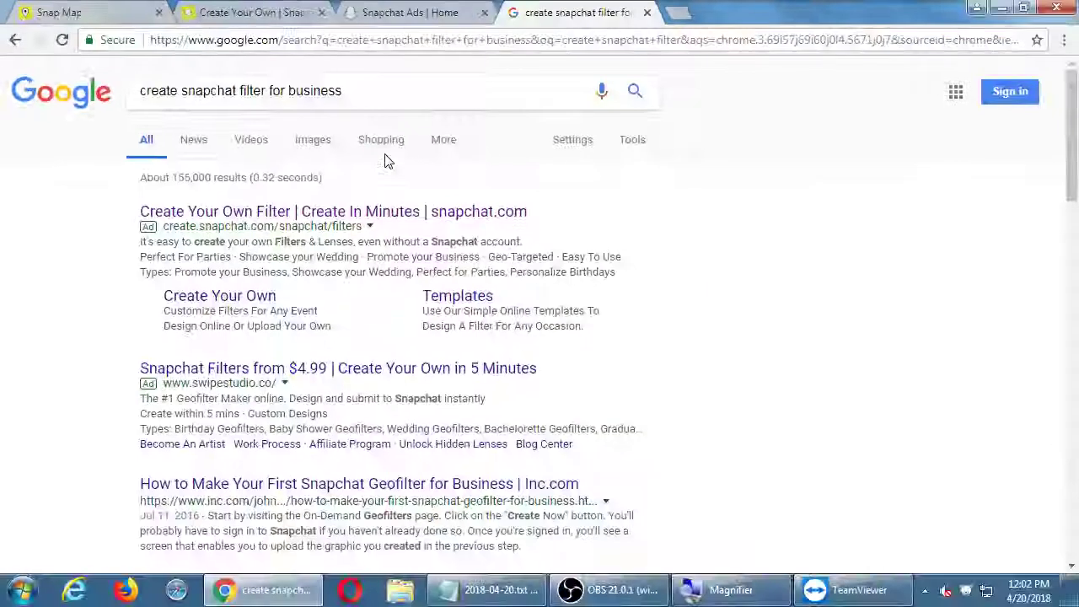
click(492, 589)
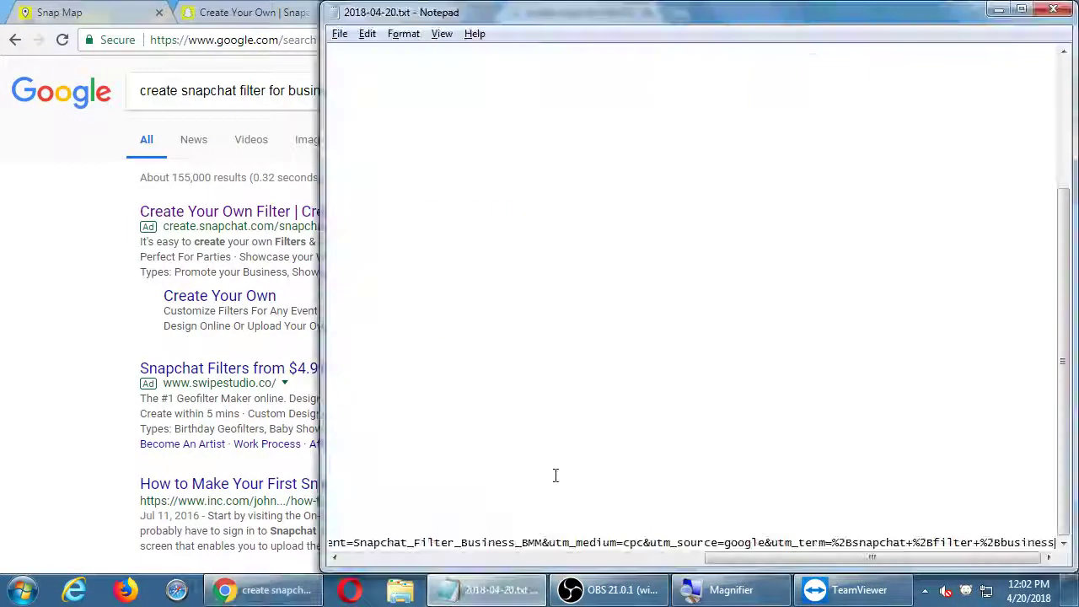
key(Home)
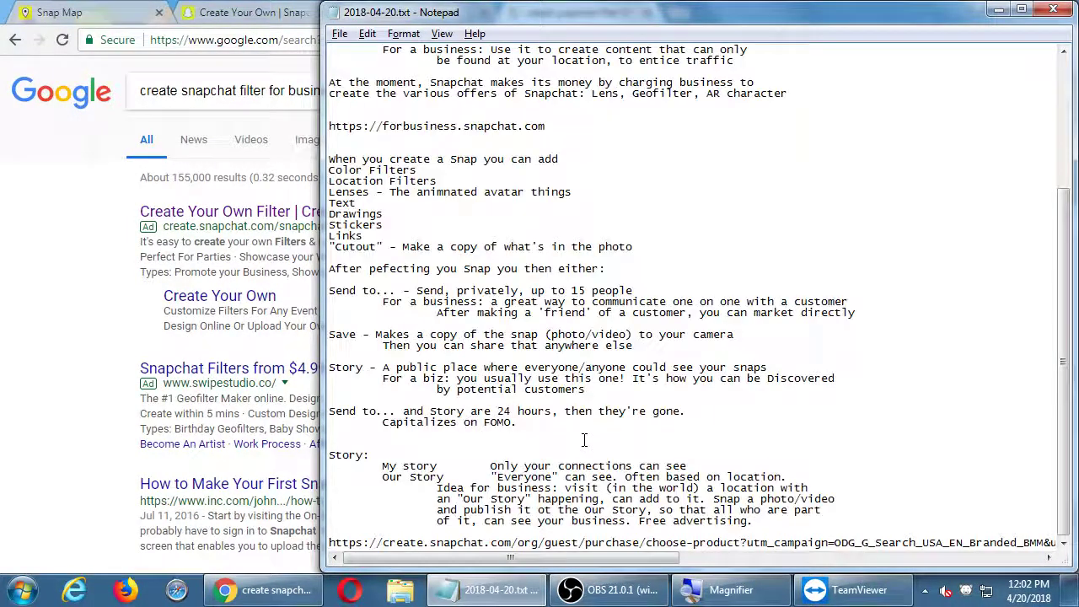
key(ctrl+Right)
key(ctrl+Right)
key(ctrl+Right)
key(ctrl+z)
text(h)
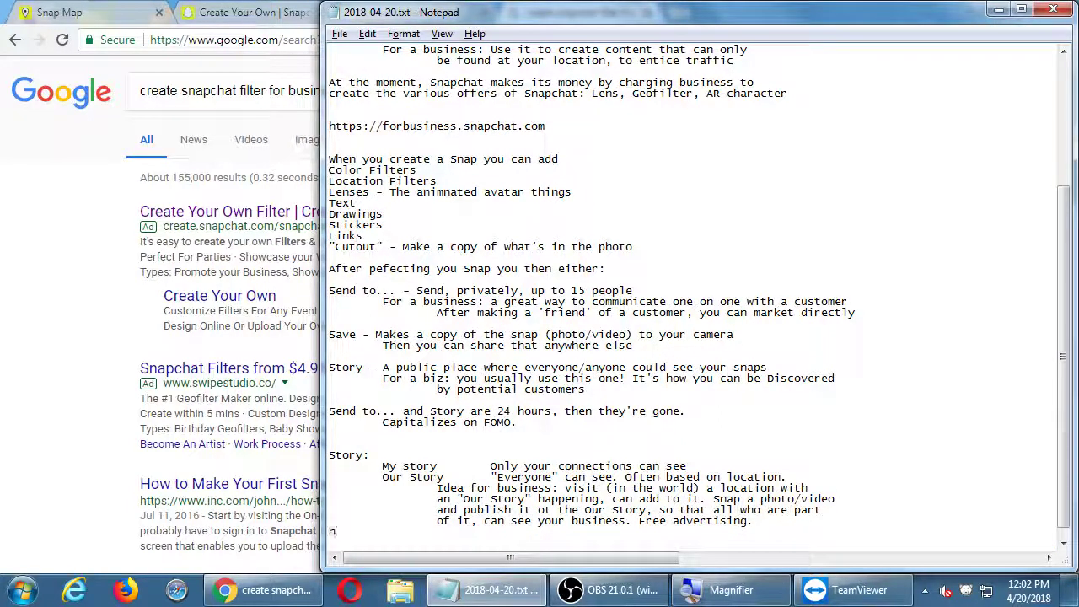
text(ttp://create.)
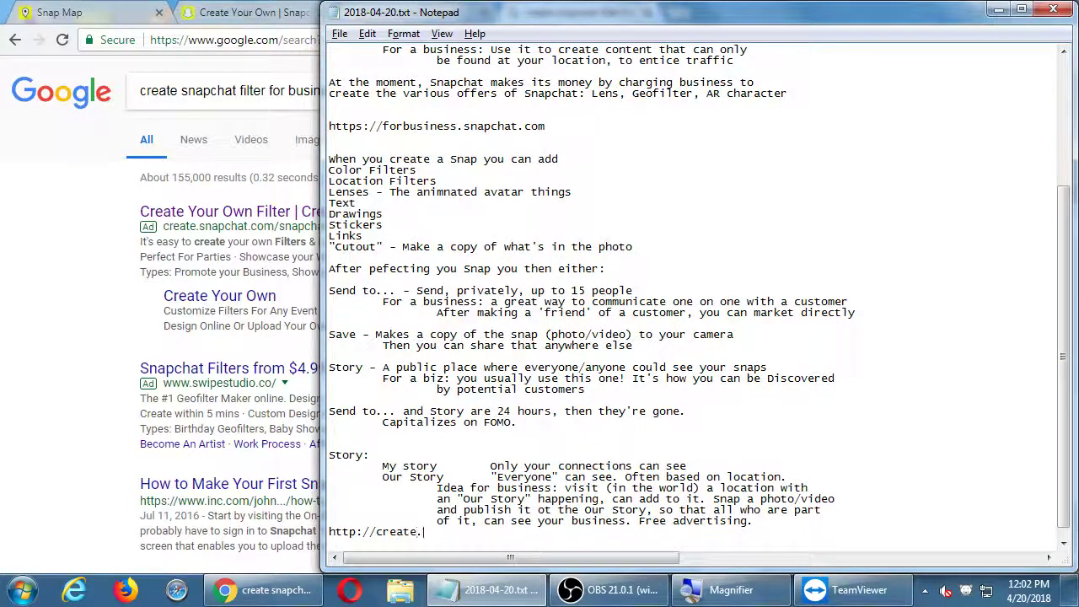
text(snapchat.com)
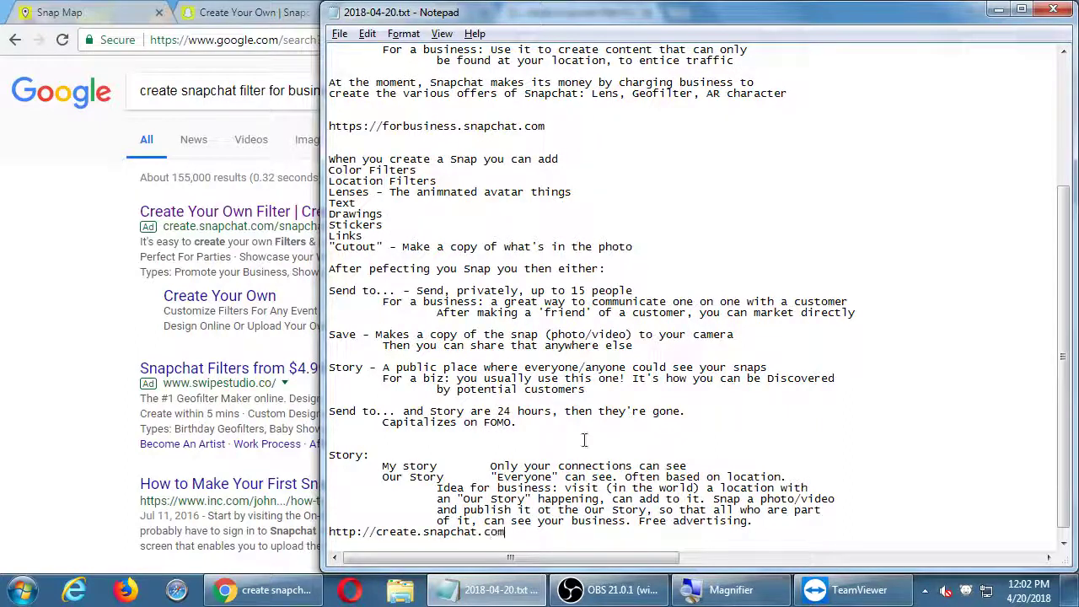
Load create.snapchat.com in a new browser tab, then return to the notes
key(ctrl+shift+Left)
key(ctrl+shift+Left)
key(ctrl+shift+Left)
key(ctrl+shift+Left)
key(ctrl+c)
key(alt+Tab)
key(ctrl+t)
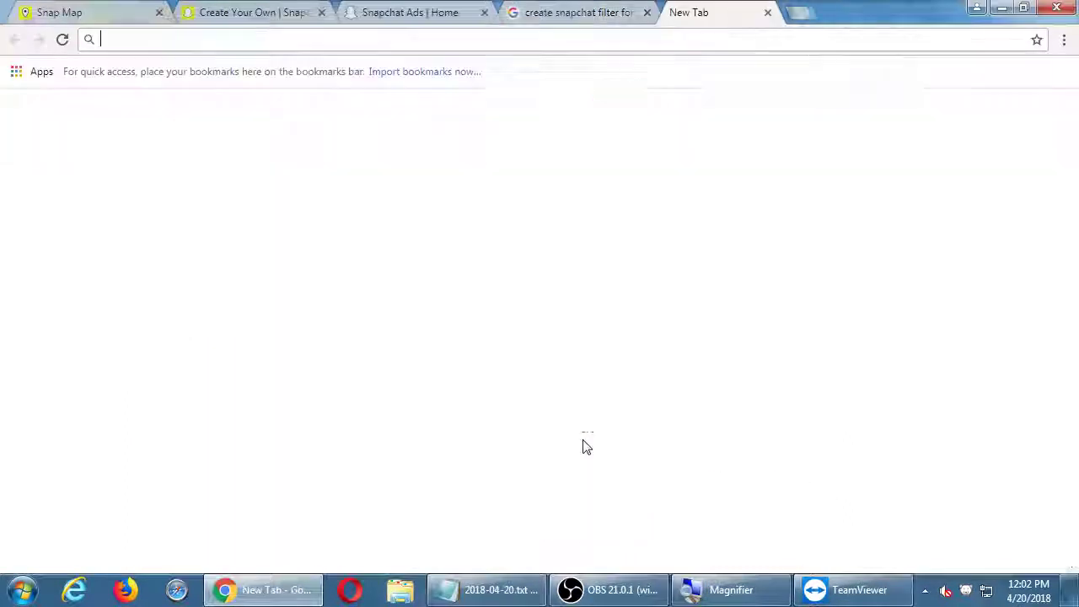
key(ctrl+v)
key(Return)
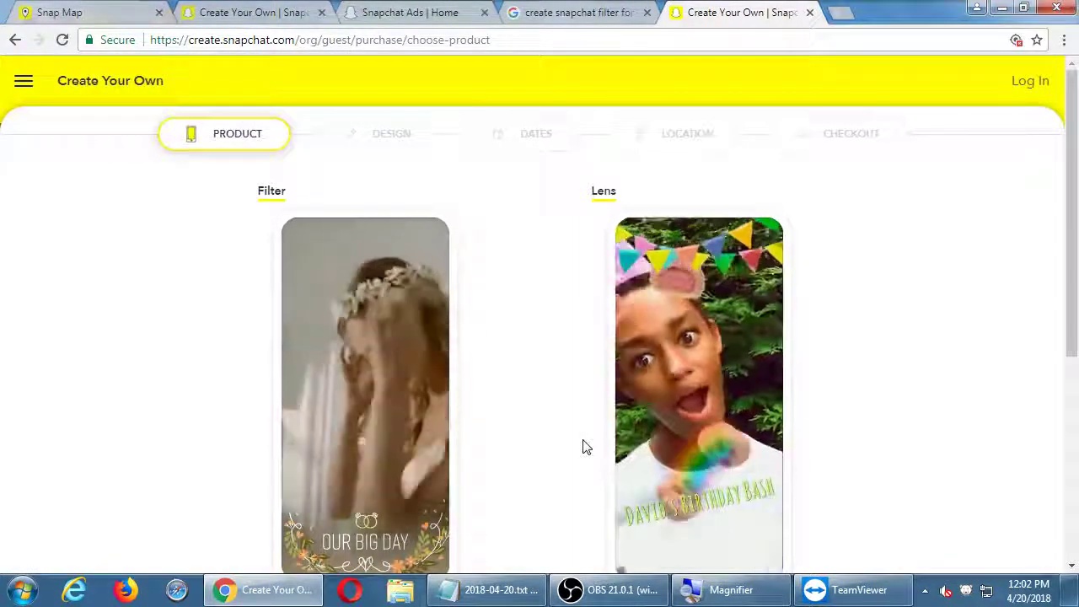
key(alt+Tab)
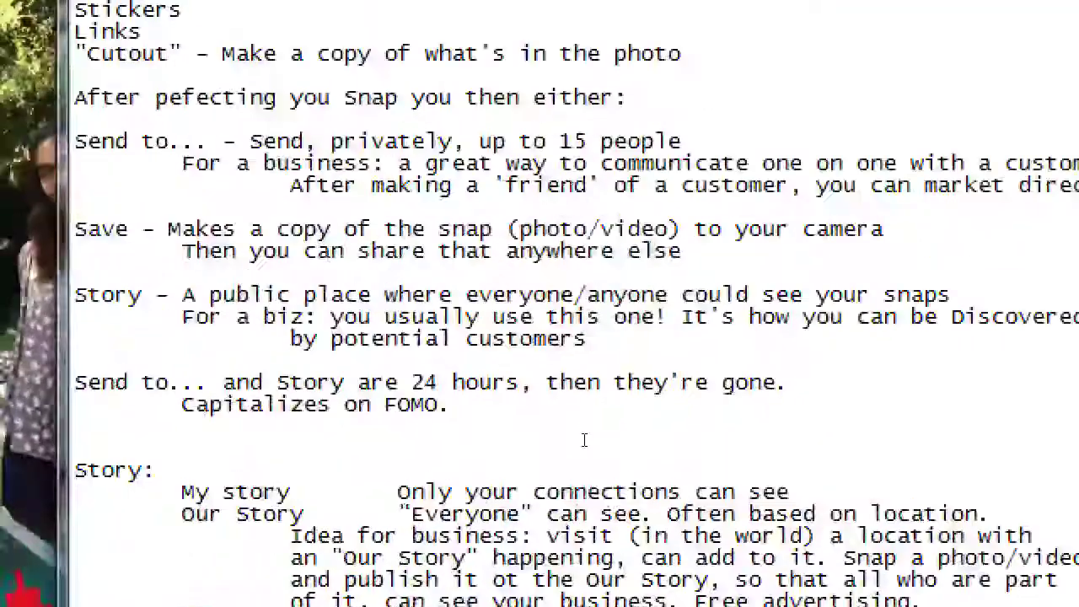
Delete the long choose-product URL line and add the heading 'To create filters/lenses:' above the link
key(Down)
key(Down)
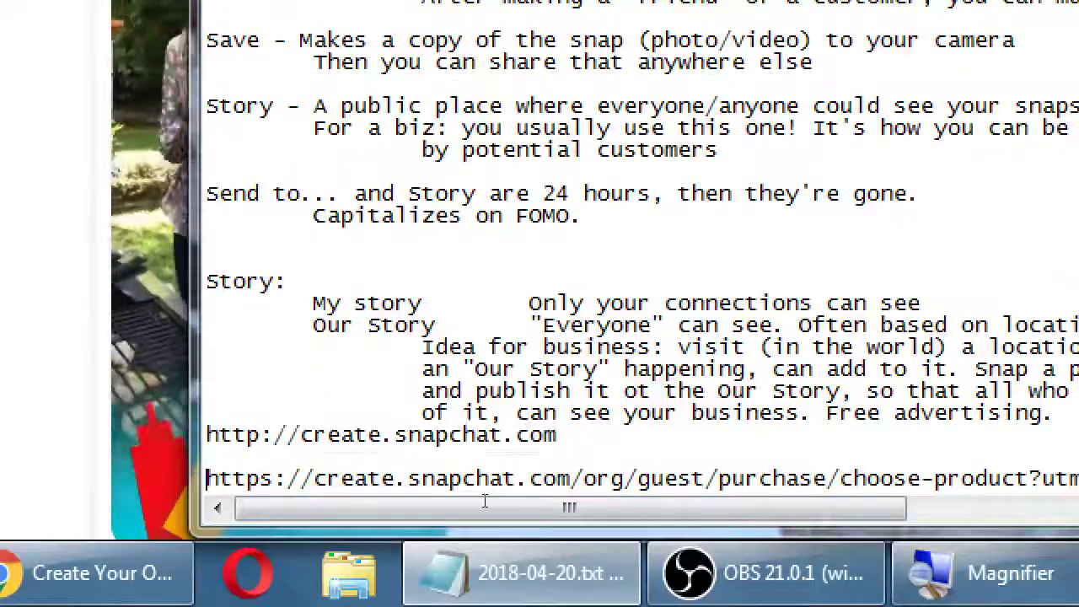
key(shift+End)
key(Delete)
key(Up)
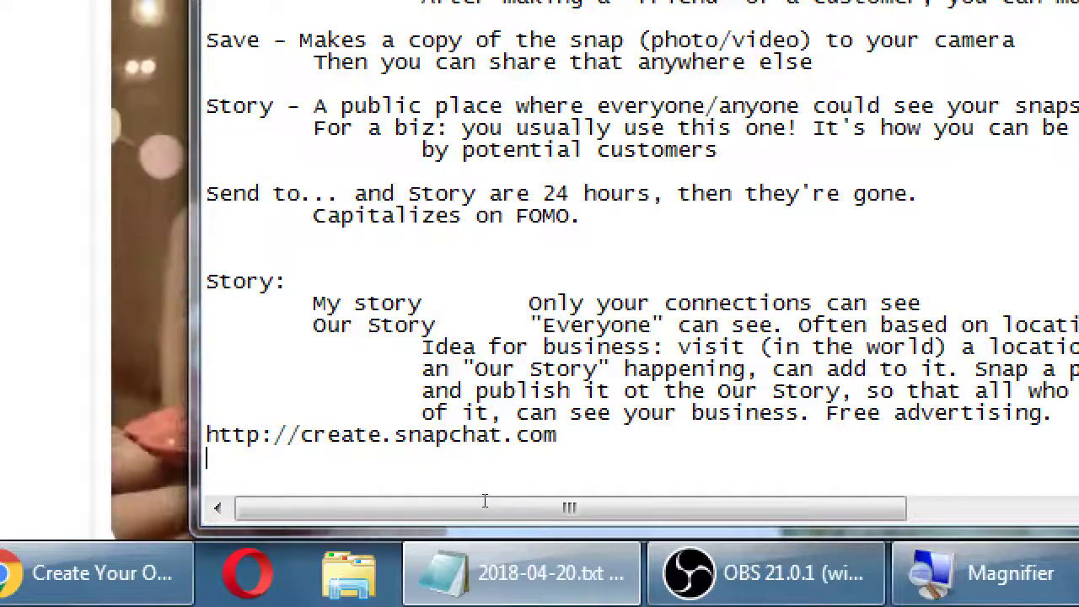
key(Up)
key(Return)
key(Return)
key(Up)
text(T)
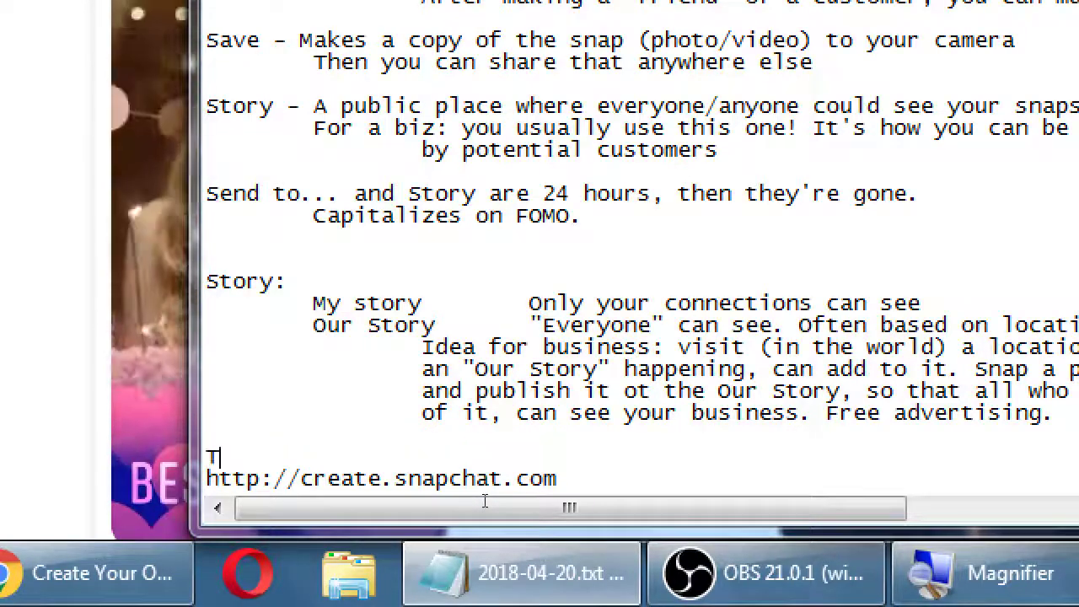
text(o create fi)
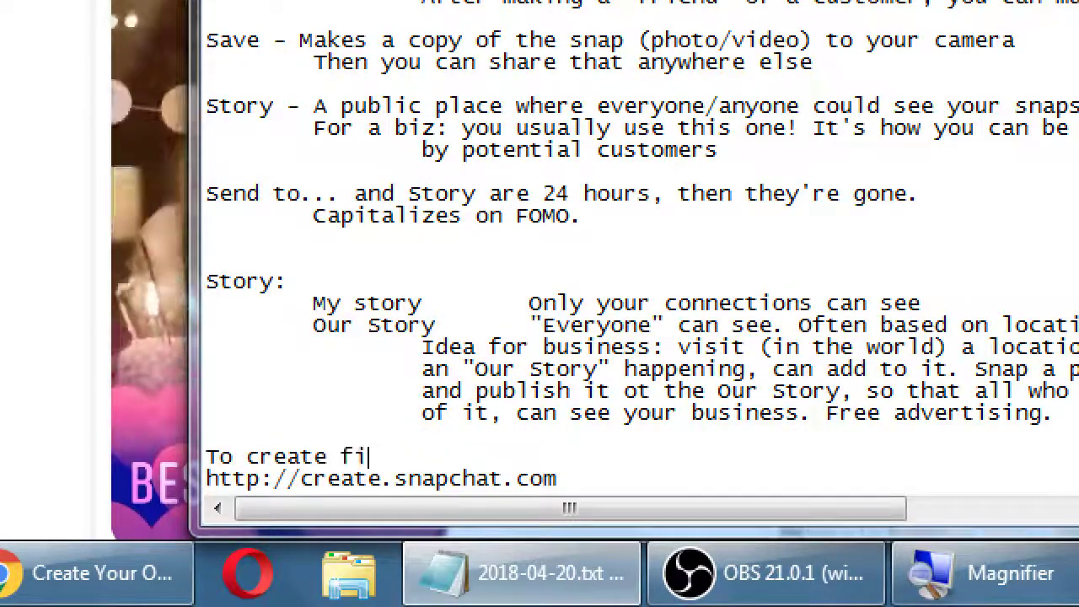
text(lters/lense)
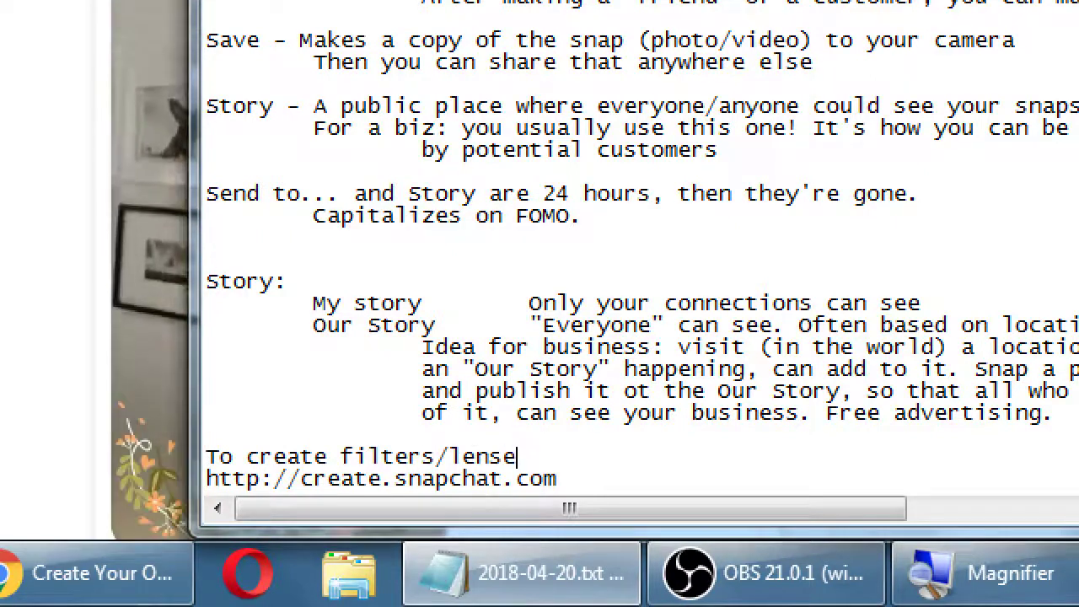
text(s:)
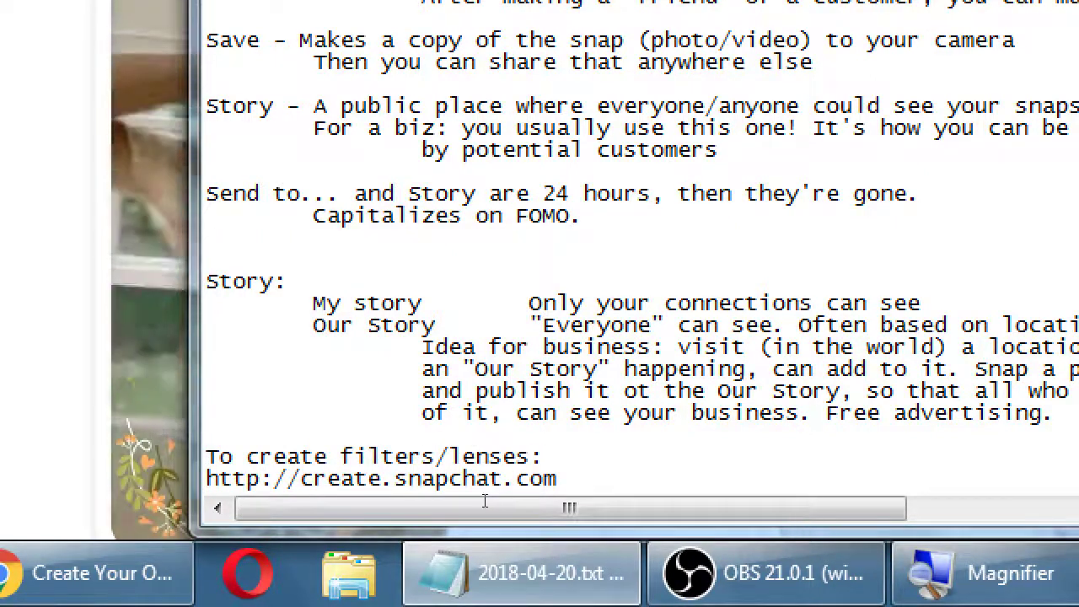
key(Down)
key(Down)
key(Down)
key(Up)
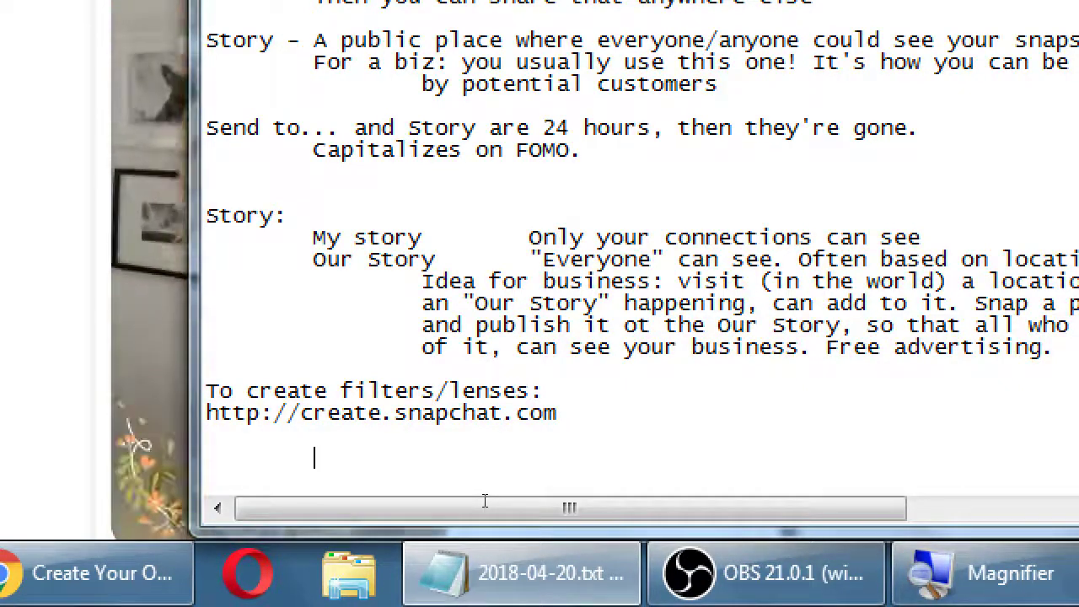
Look over the create.snapchat.com product-choice page offering Filter and Lens, then return to the notes
key(super+minus)
click(128, 342)
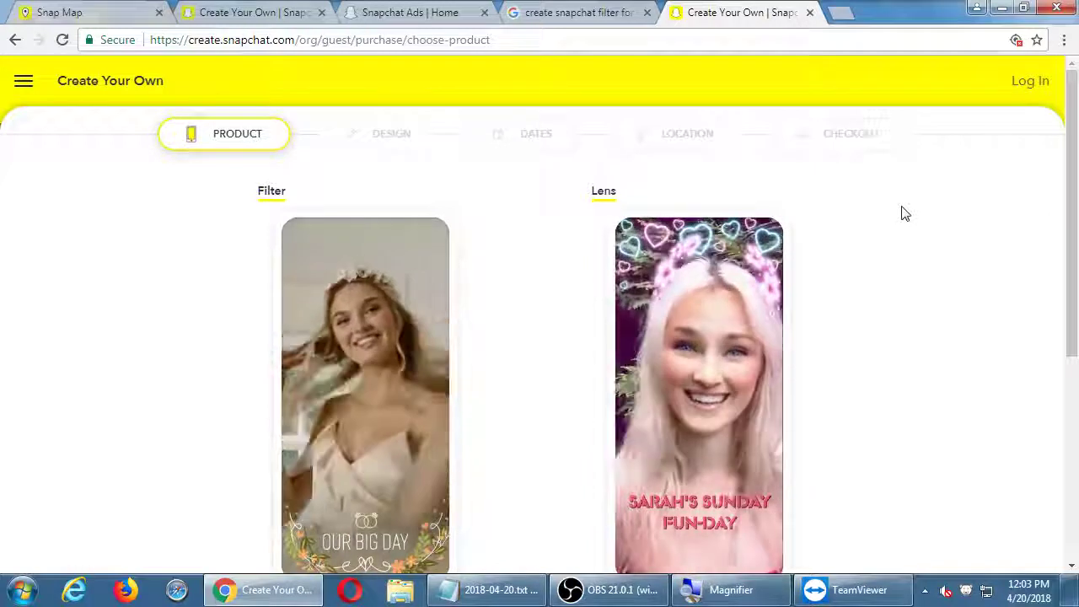
scroll(96, 371, down, 5)
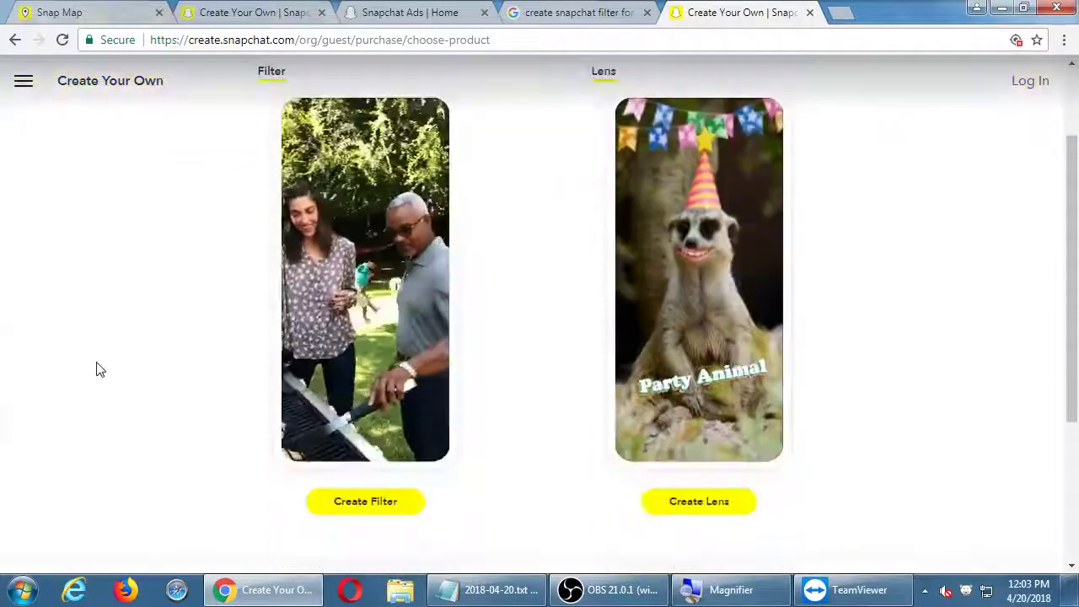
scroll(96, 369, up, 5)
scroll(96, 369, down, 2)
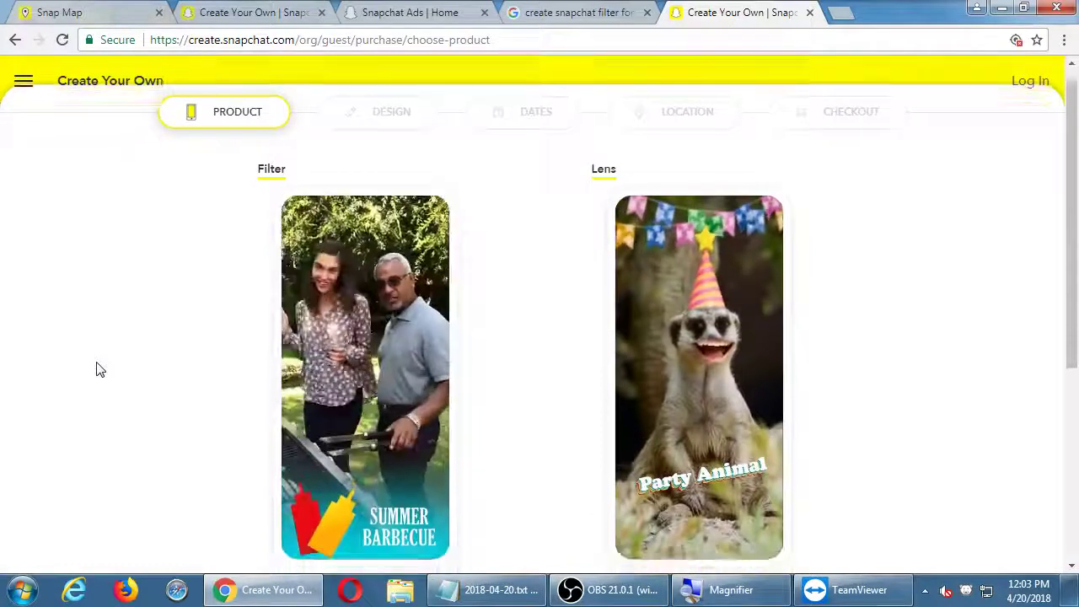
scroll(578, 453, up, 2)
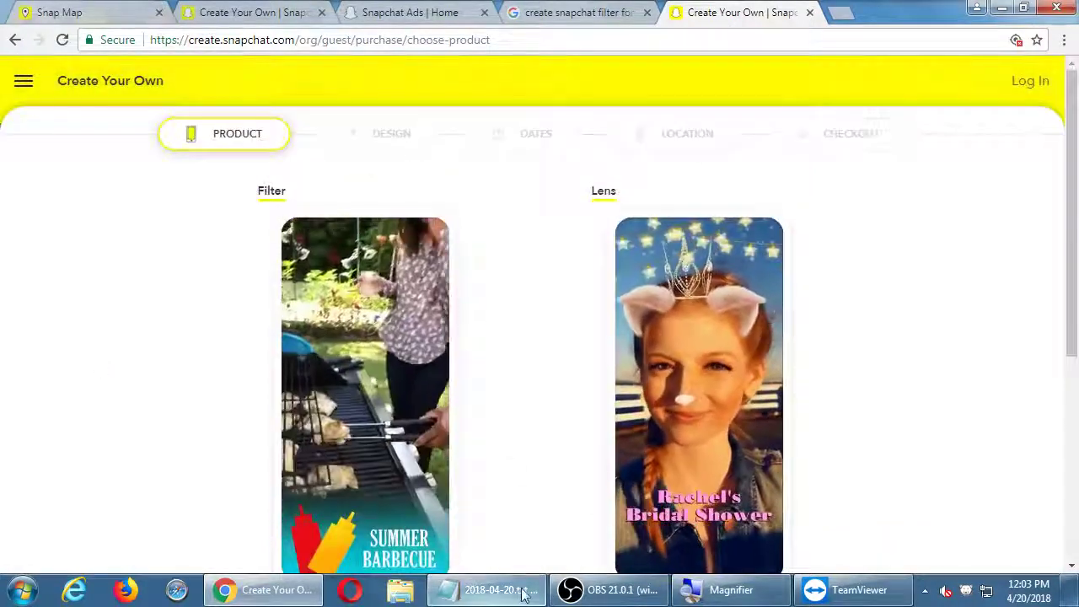
click(489, 589)
List Product, Design, Dates, Location and Purchase on separate lines in the notes
drag(570, 11, 405, 208)
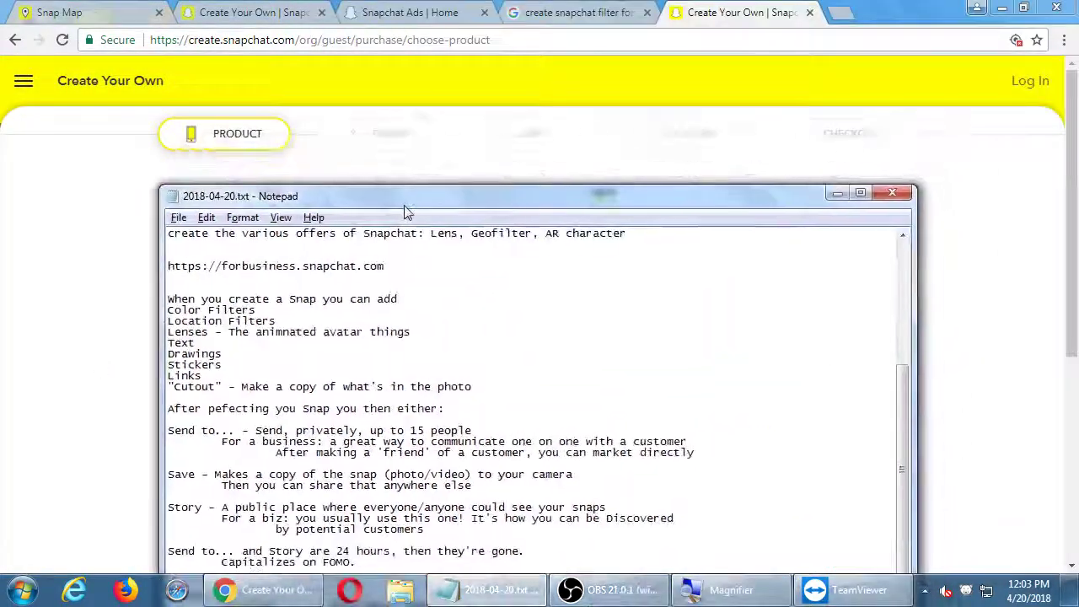
scroll(499, 384, down, 3)
scroll(499, 383, down, 10)
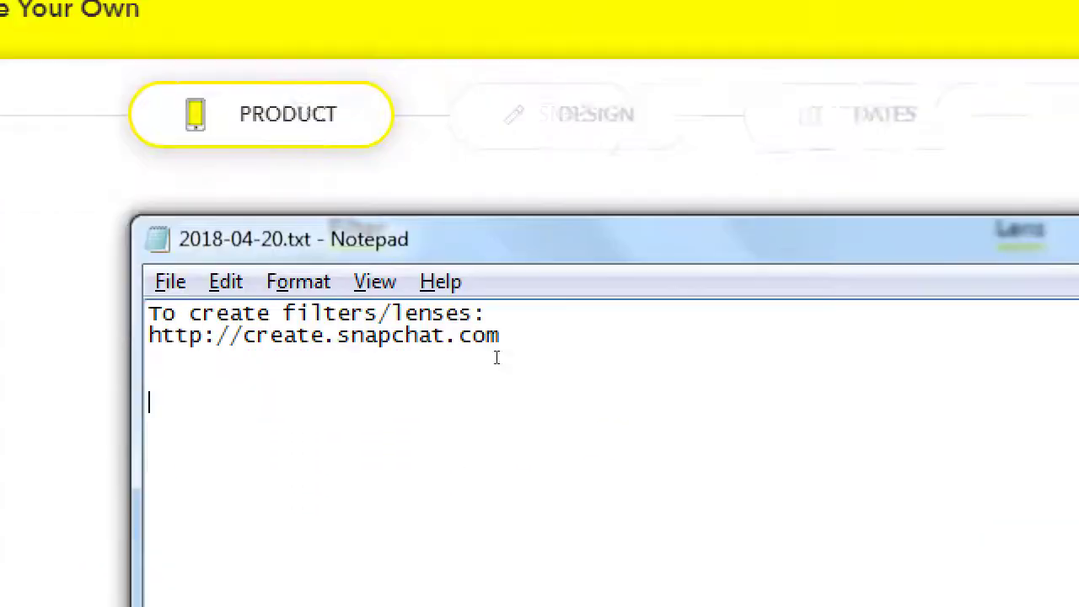
text(Product)
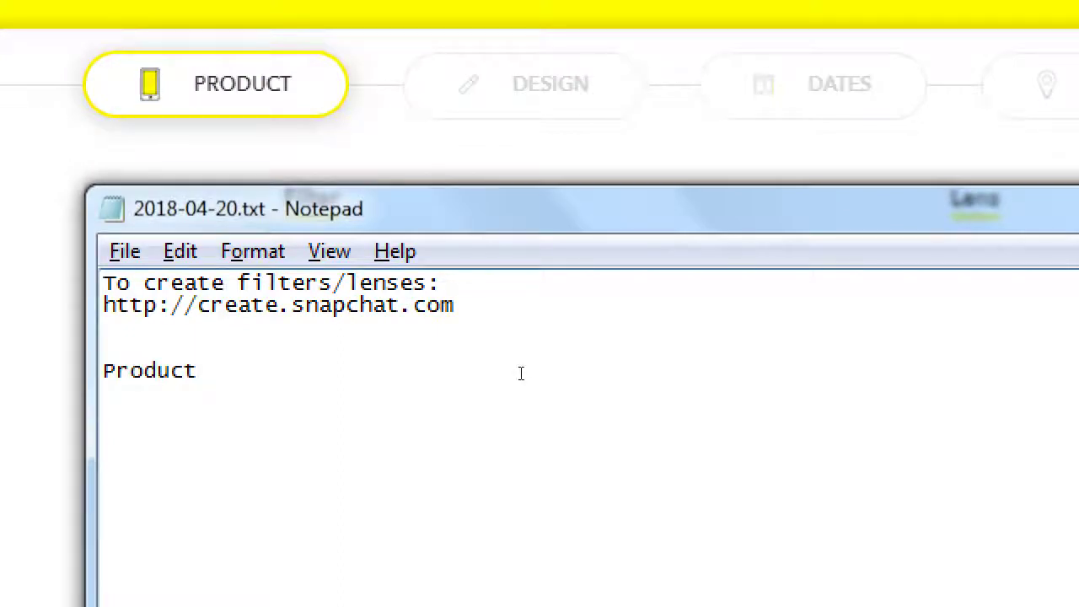
key(Return)
text(Design)
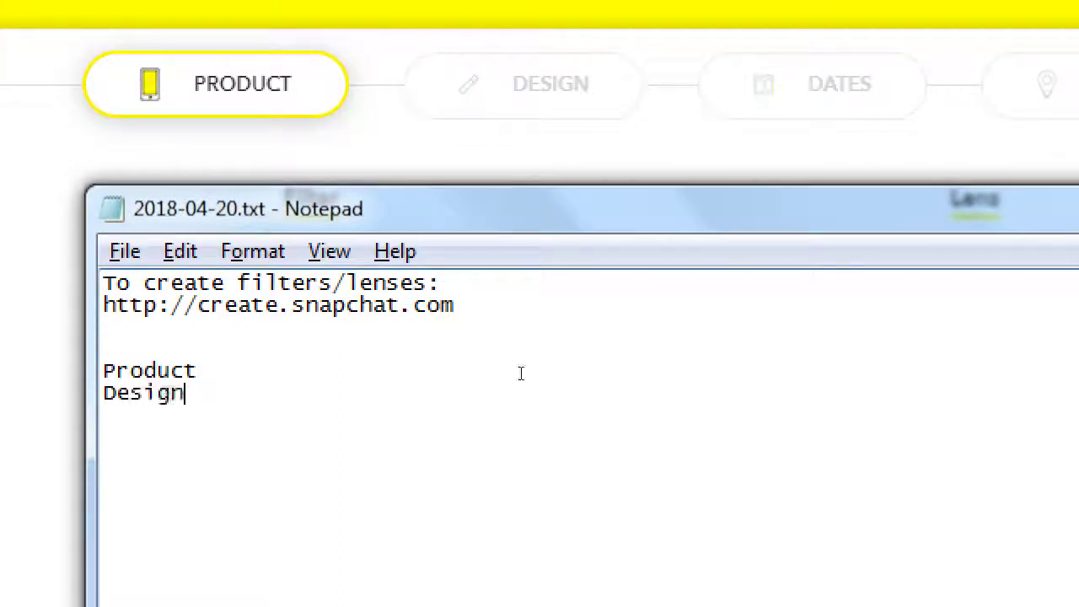
key(Return)
text(Dates)
key(Return)
text(Location)
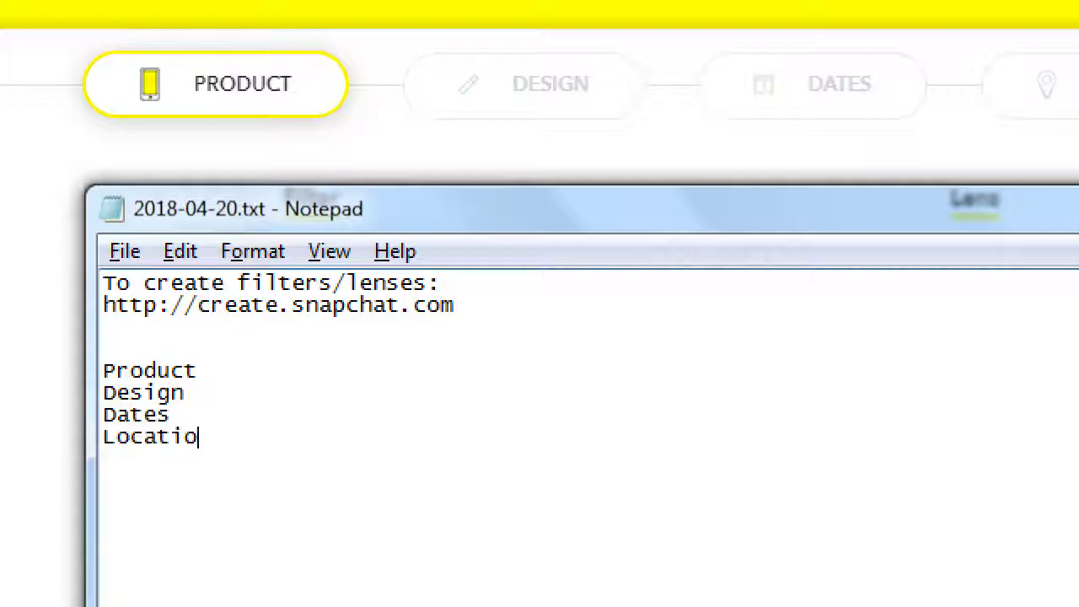
key(Return)
text(Purchase)
Describe Product as 'Pick either a more static Filter, or an animated Lens'
key(Up)
key(Up)
key(Up)
key(Up)
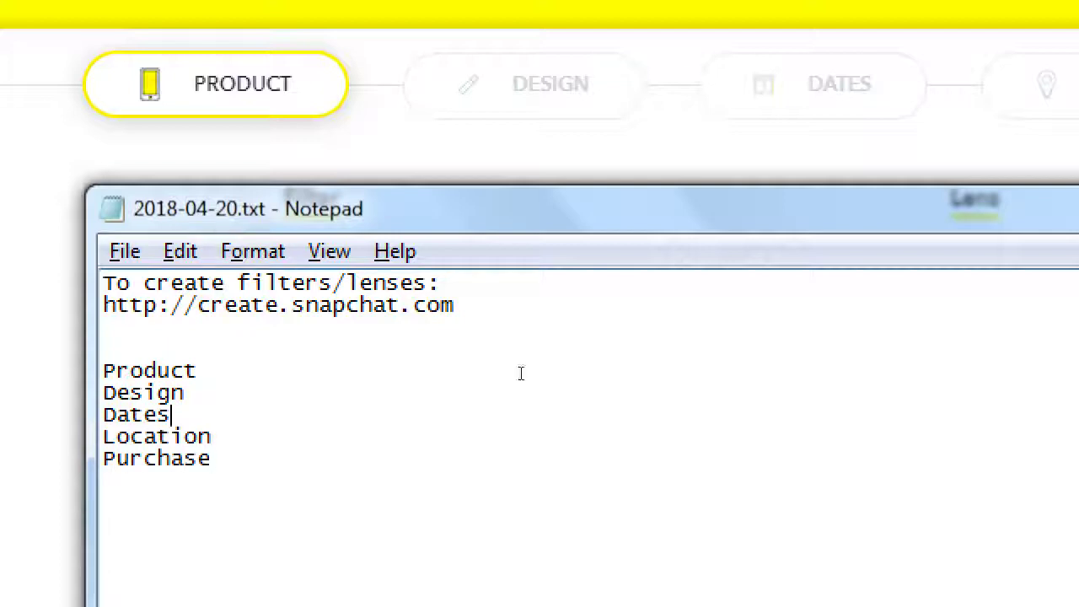
key(End)
text(Pick)
key(BackSpace)
key(Left)
key(Left)
key(Left)
key(Left)
key(Tab)
key(End)
text(e)
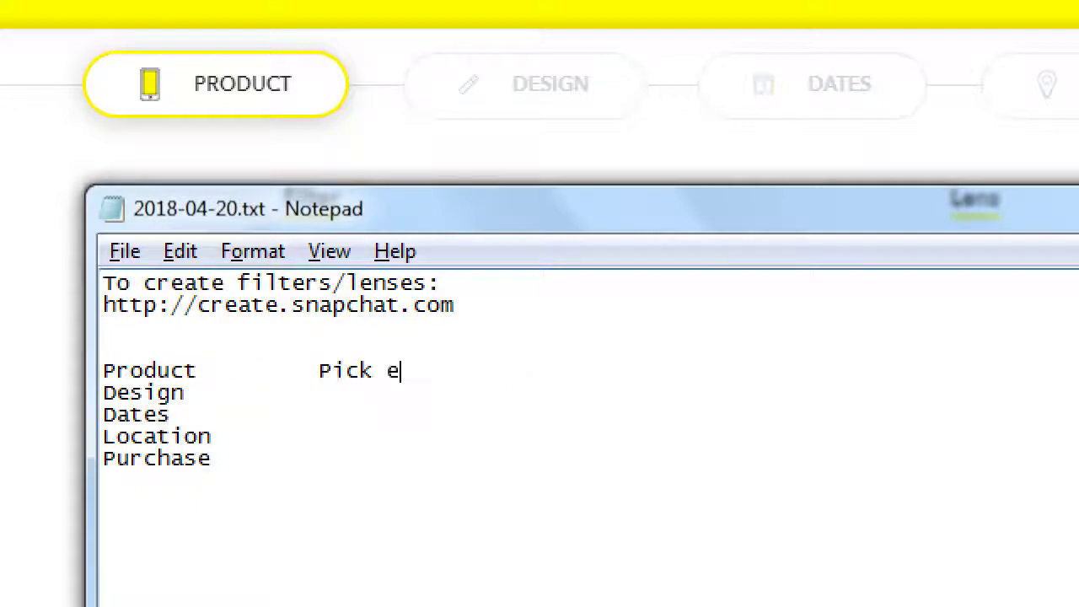
text(tither)
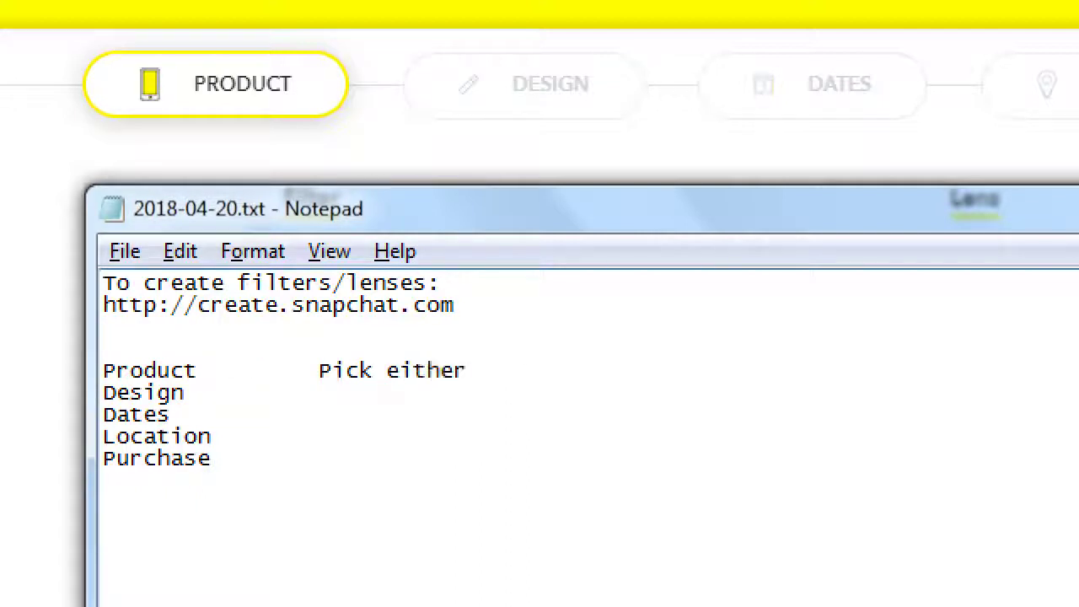
text( a more staci)
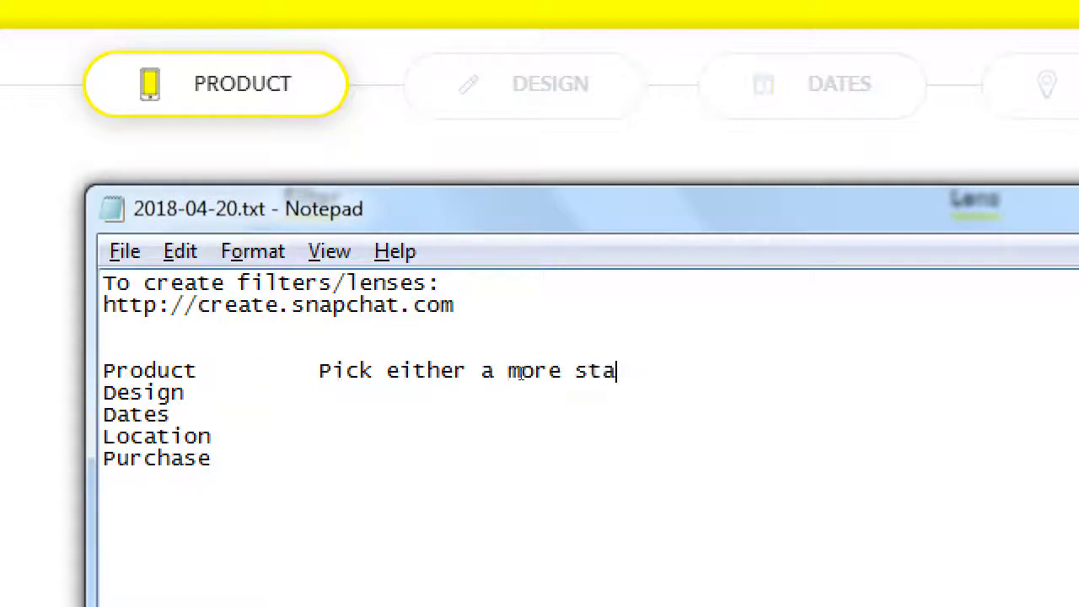
key(BackSpace)
key(BackSpace)
text(tic Filter, or an animated E)
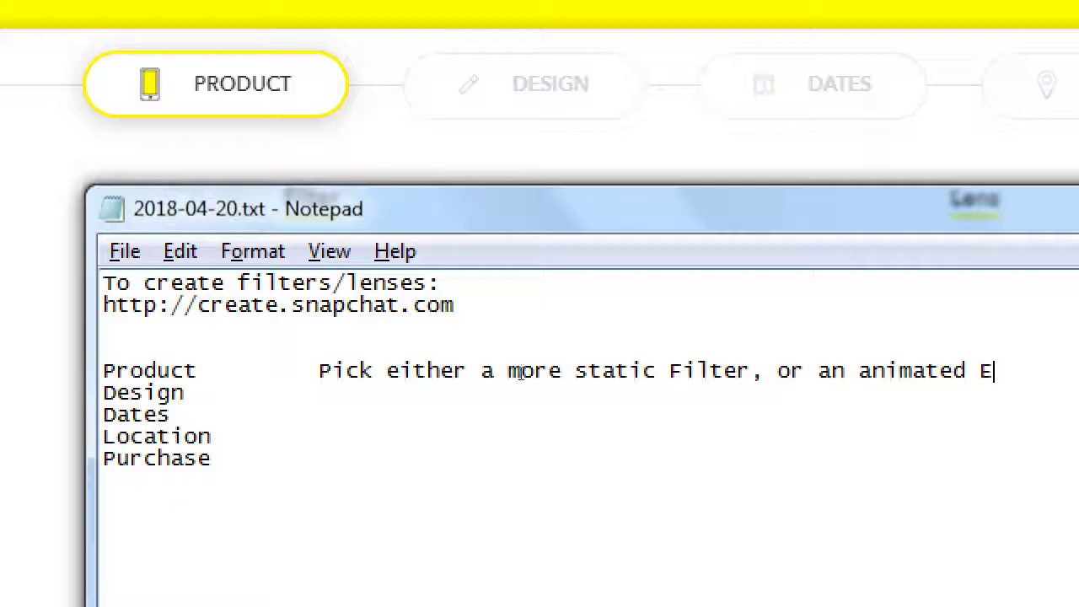
key(BackSpace)
text(Lens)
Describe Design as 'Use a template or create your own. Graphic design skills necessary'
key(Down)
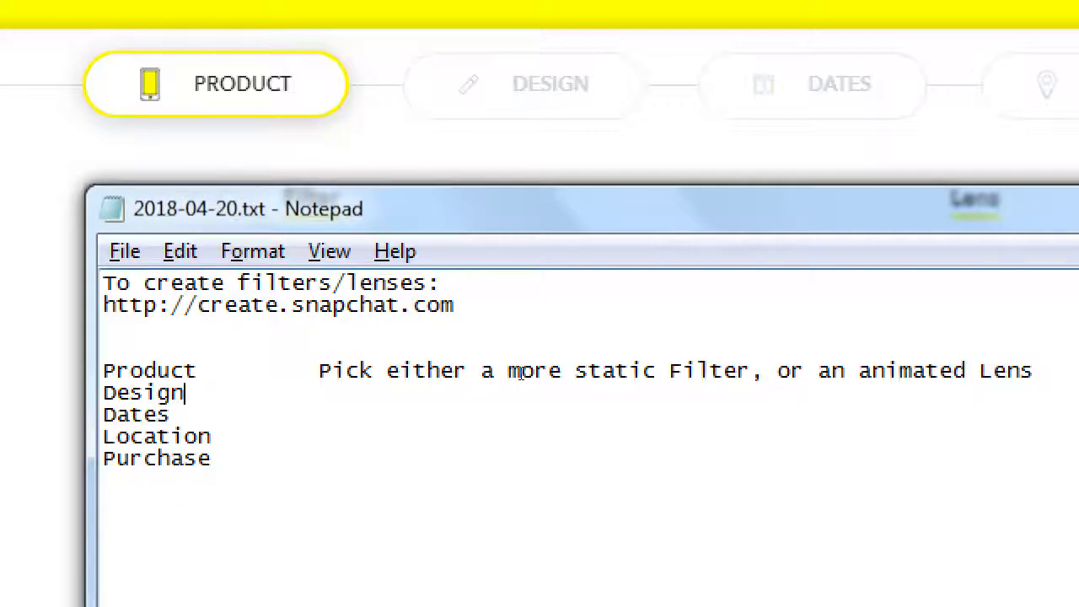
key(Tab)
key(Tab)
text(Use a template or)
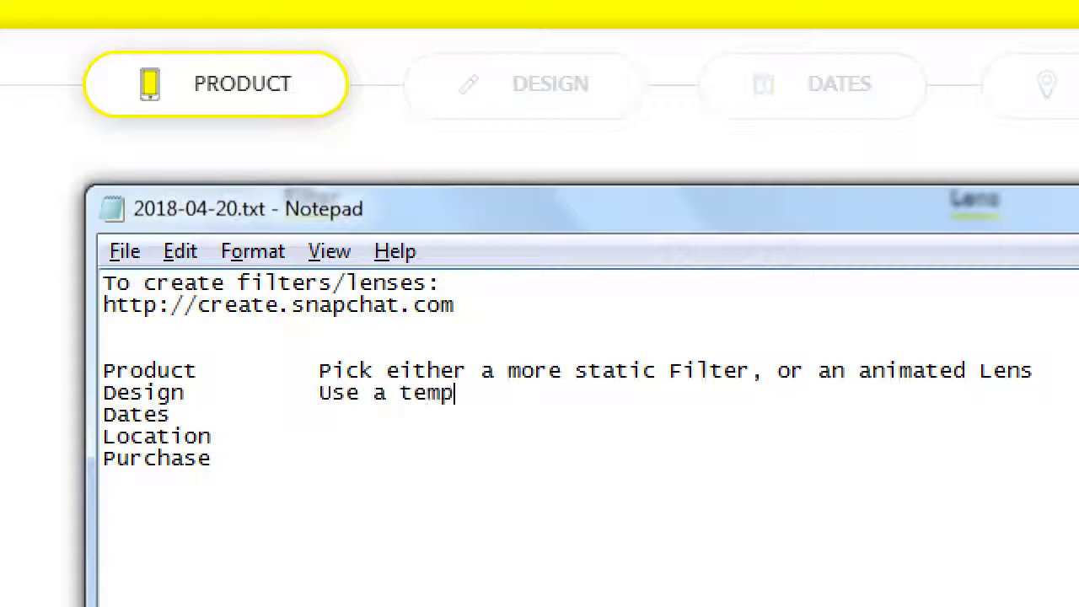
key(BackSpace)
text(or crteqa)
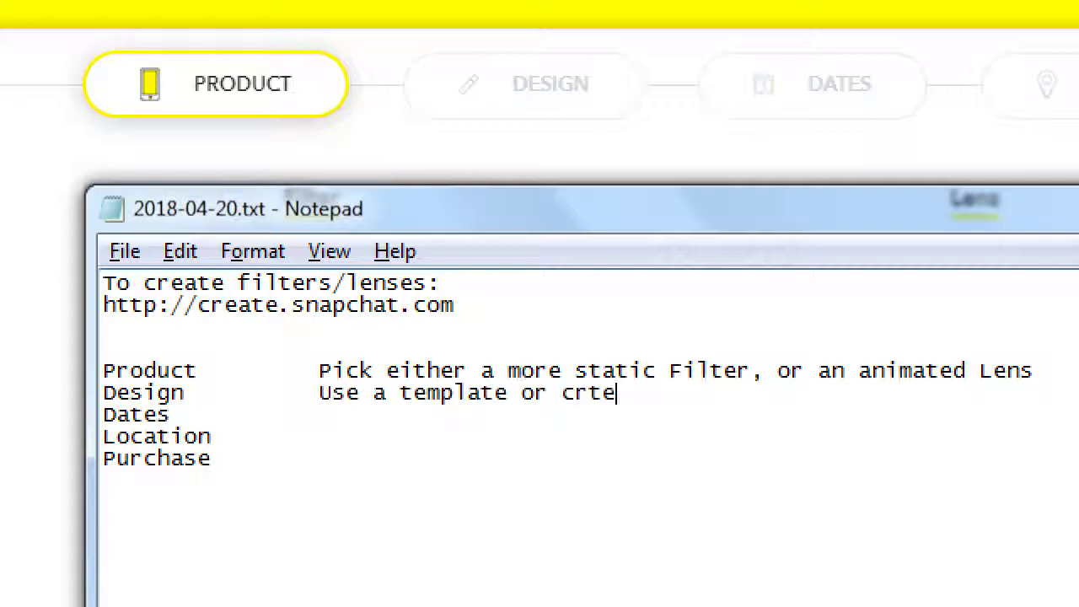
key(BackSpace)
key(BackSpace)
key(BackSpace)
key(BackSpace)
text(eate your own. Gra)
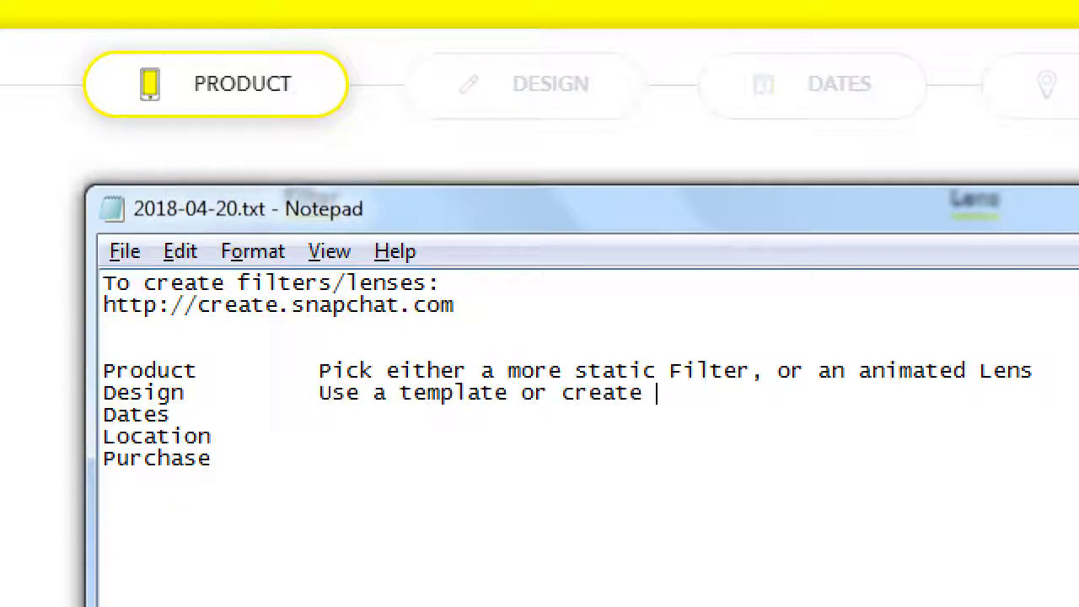
text(phic design dk)
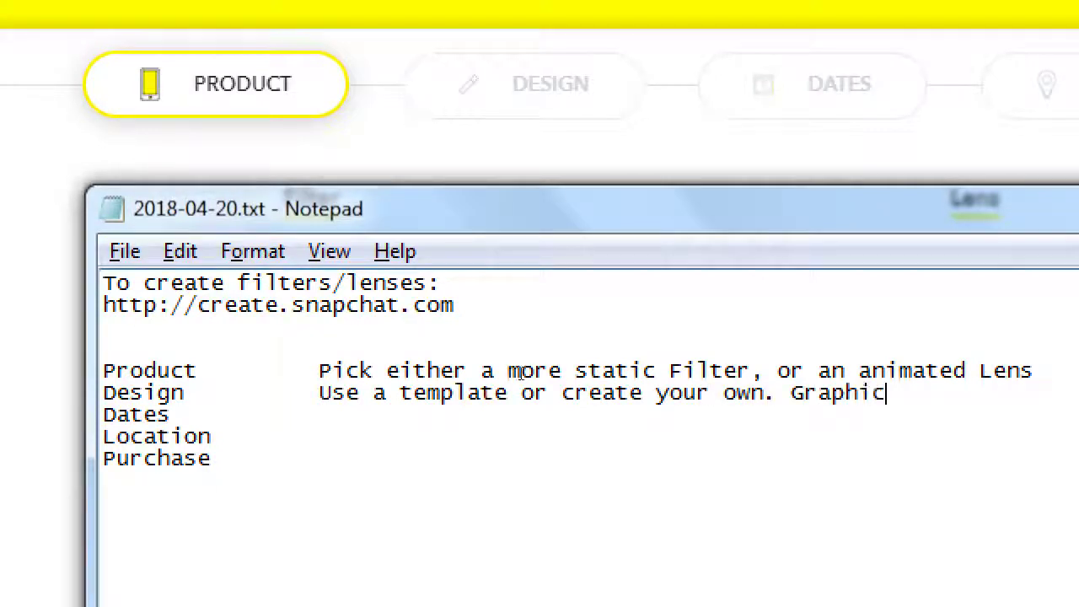
key(BackSpace)
key(BackSpace)
text(s)
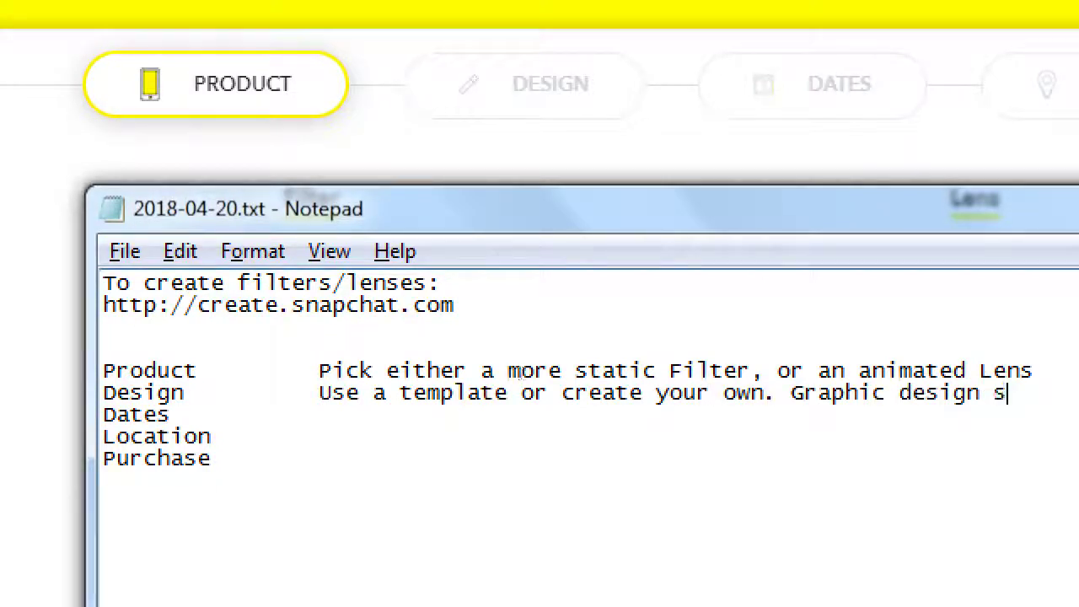
text(kills necss)
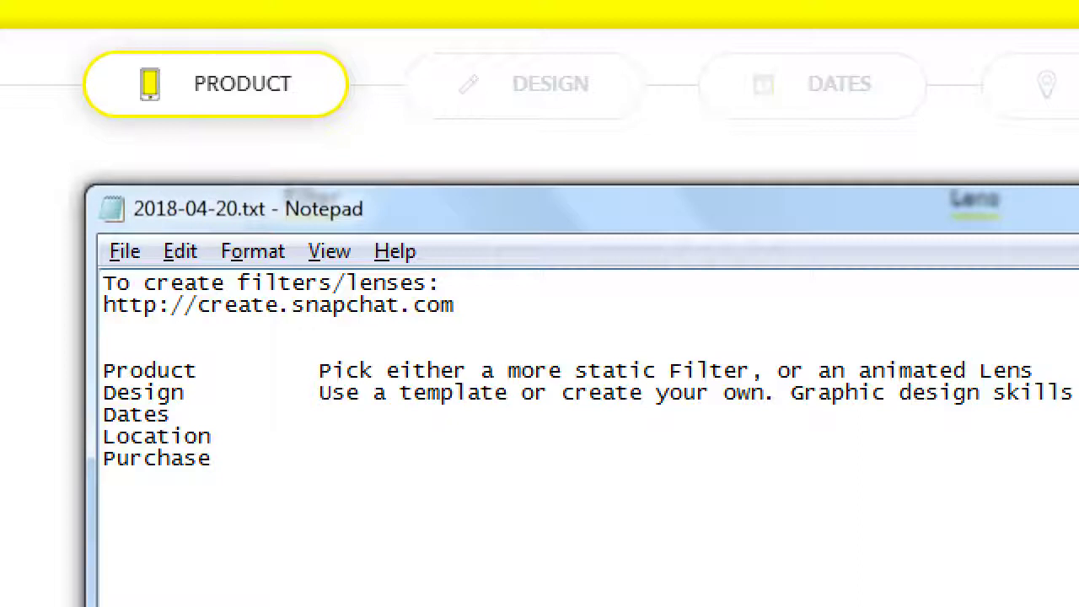
text(ary)
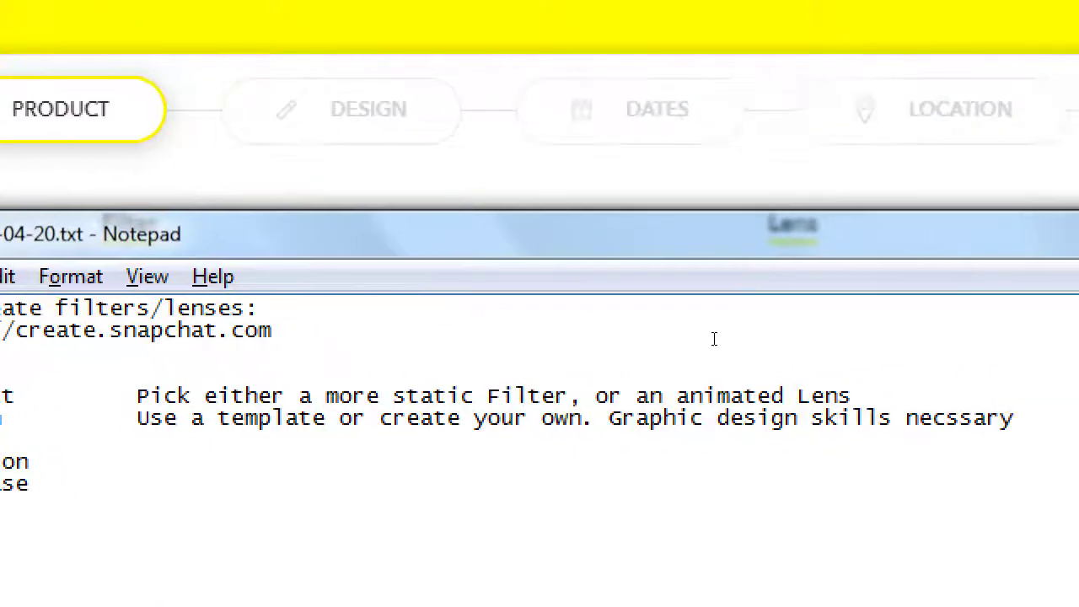
key(Left)
key(Left)
key(Left)
key(Left)
key(Left)
Fix 'necessary' and describe Dates as 'How long to have the filter available? More days, more money.'
text(e)
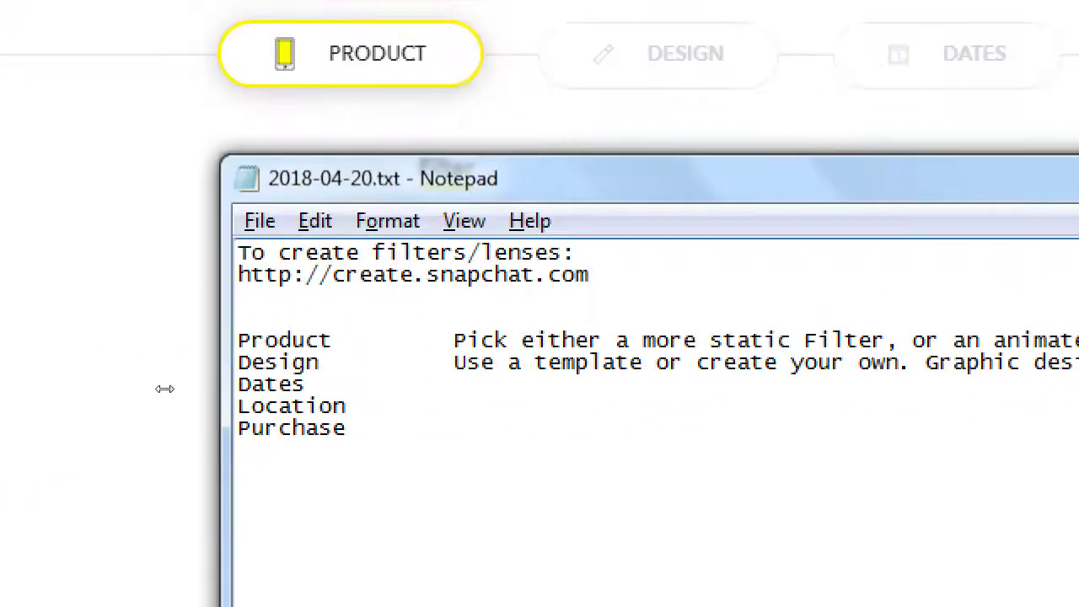
key(Down)
key(Tab)
key(Tab)
text(How long to )
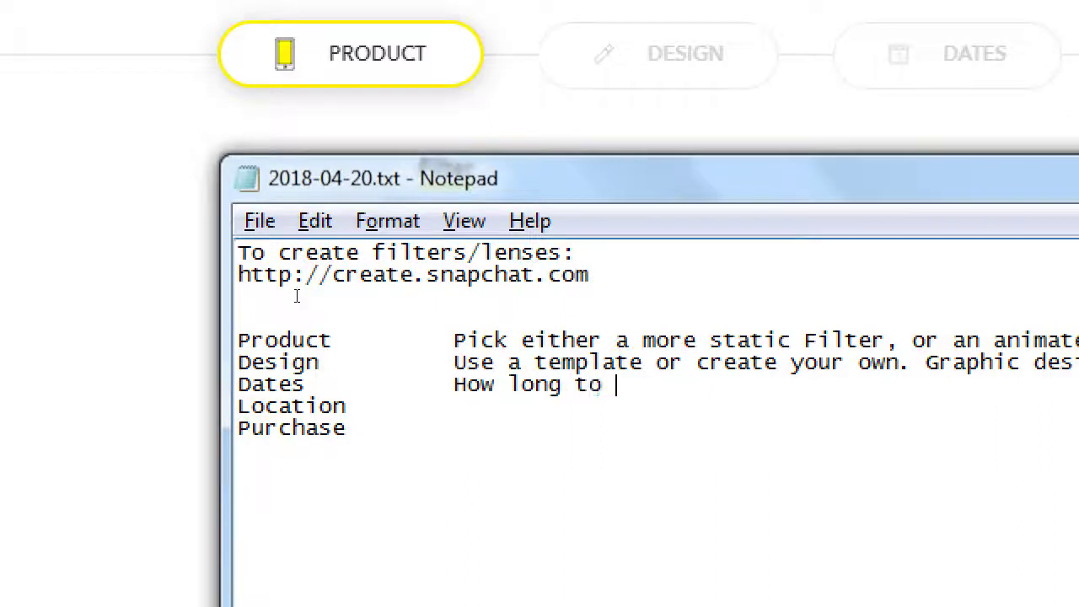
text(have tyh)
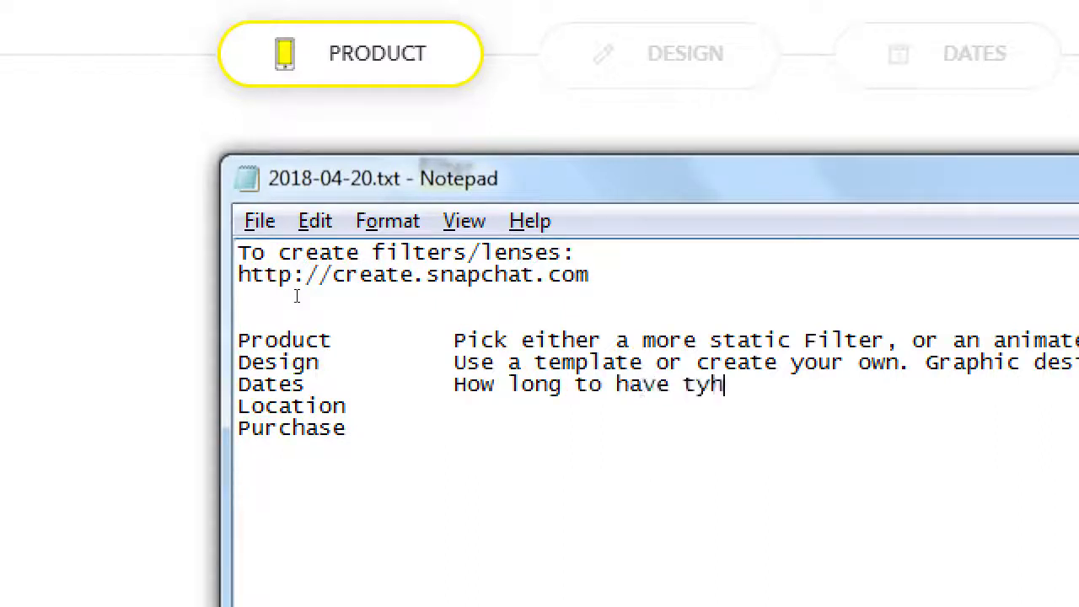
text(e f)
key(BackSpace)
key(BackSpace)
key(BackSpace)
key(BackSpace)
key(BackSpace)
text(he fil)
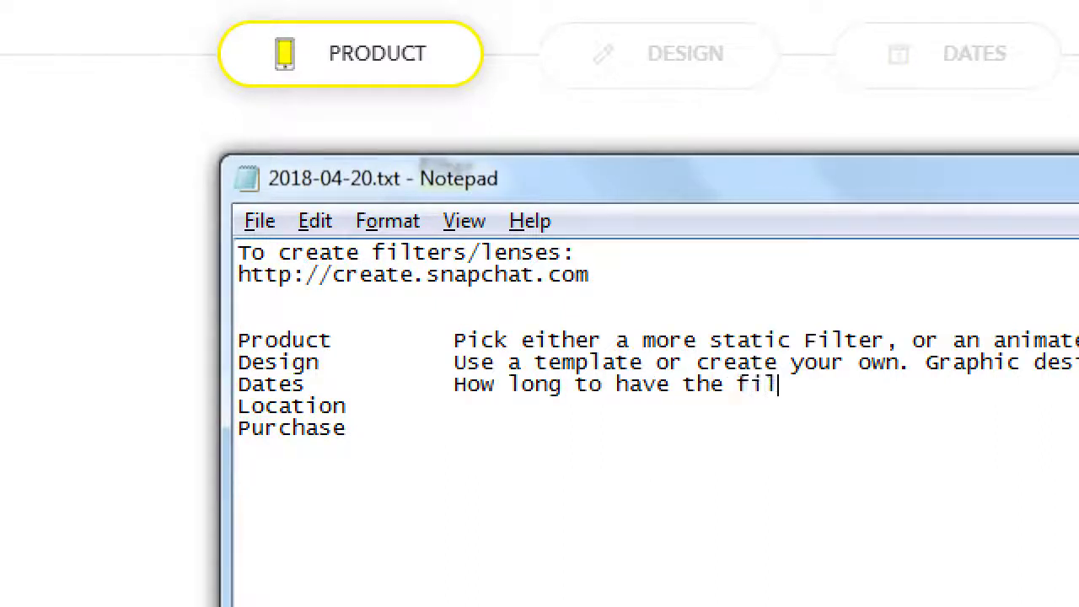
text(ter available? Mo)
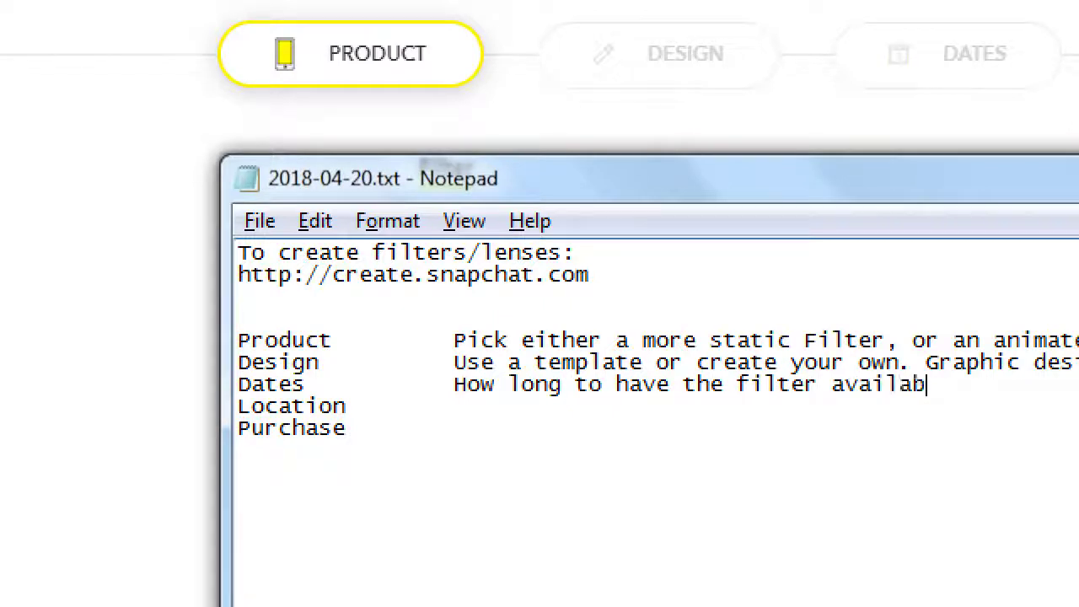
text(re )
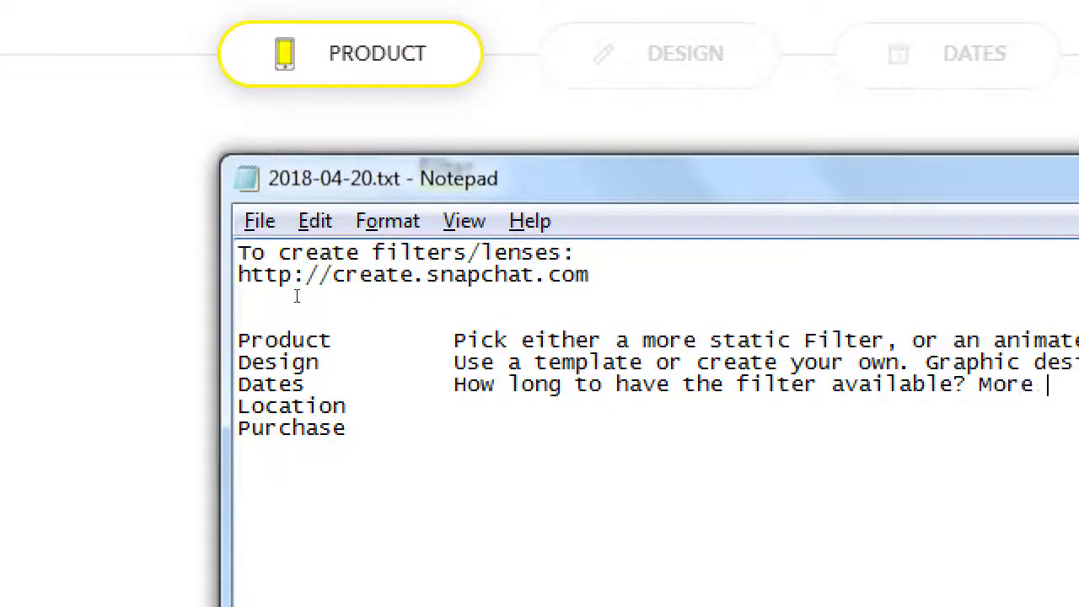
text(da)
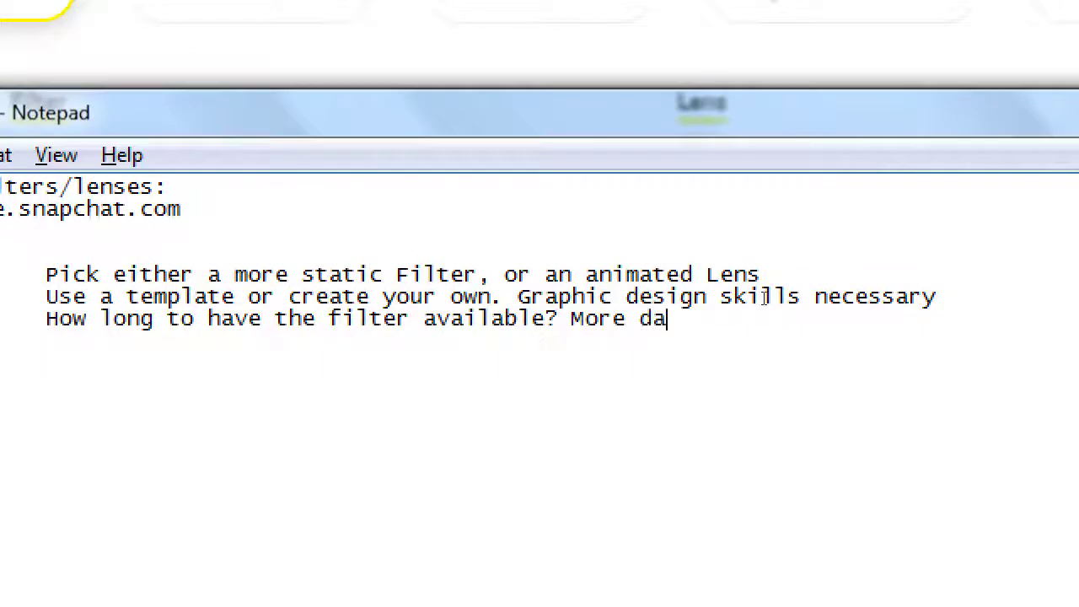
text(ys, more money.)
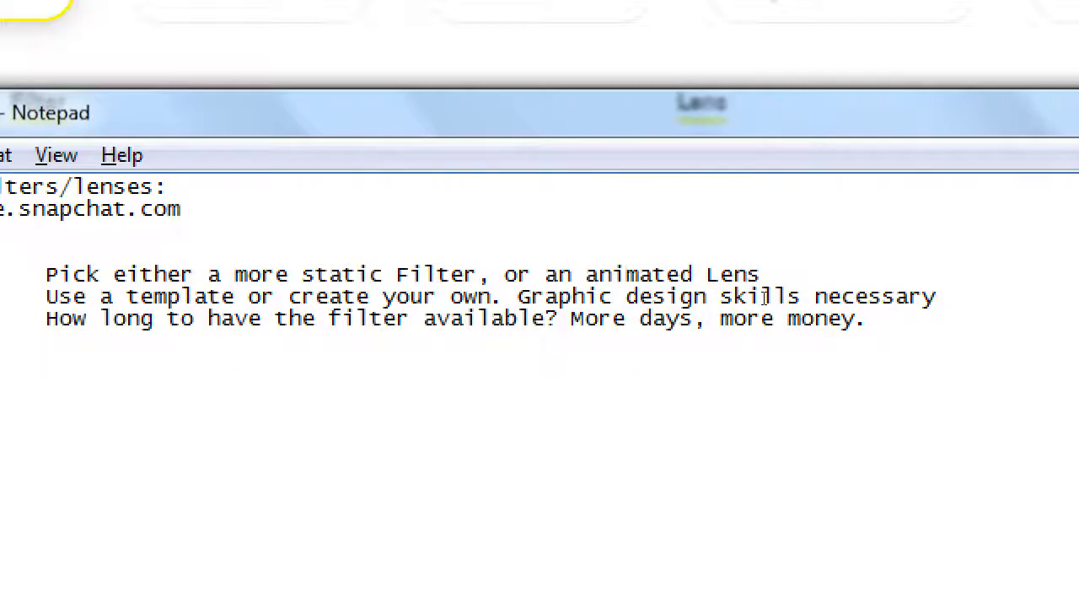
Describe Location as 'Set up a Geofence: wherever you deliniate the filter is activ', then indent for Purchase
click(86, 330)
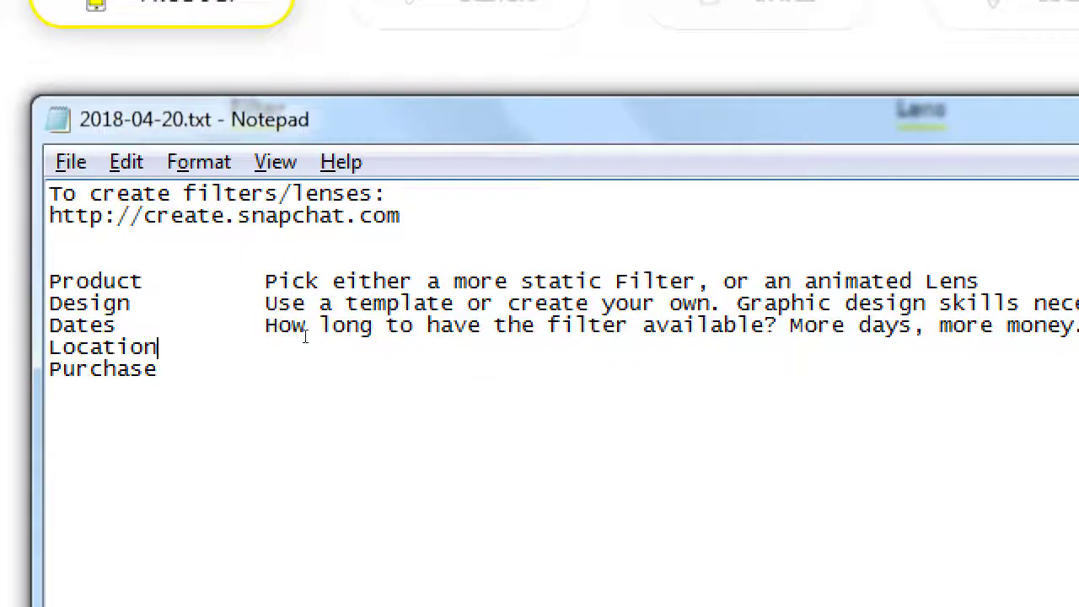
key(Tab)
text(Set up a Geof)
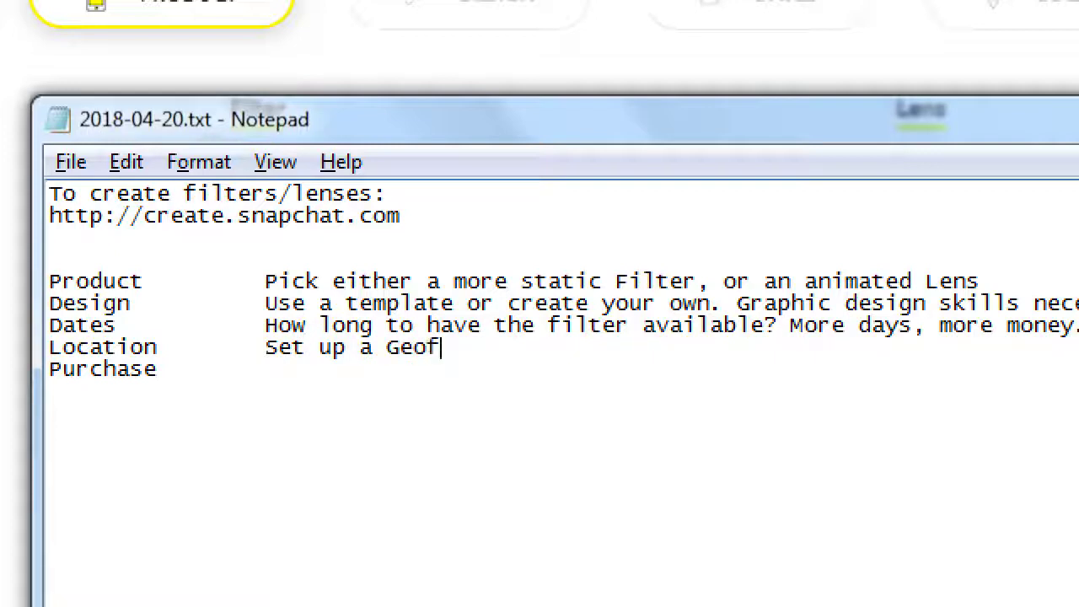
text(ence: where)
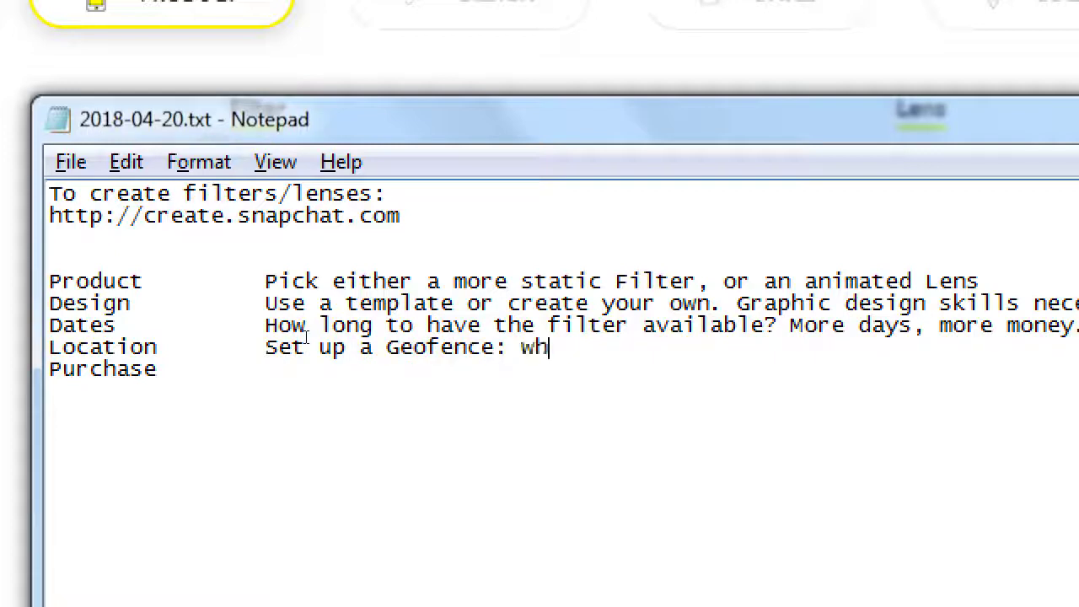
text(y)
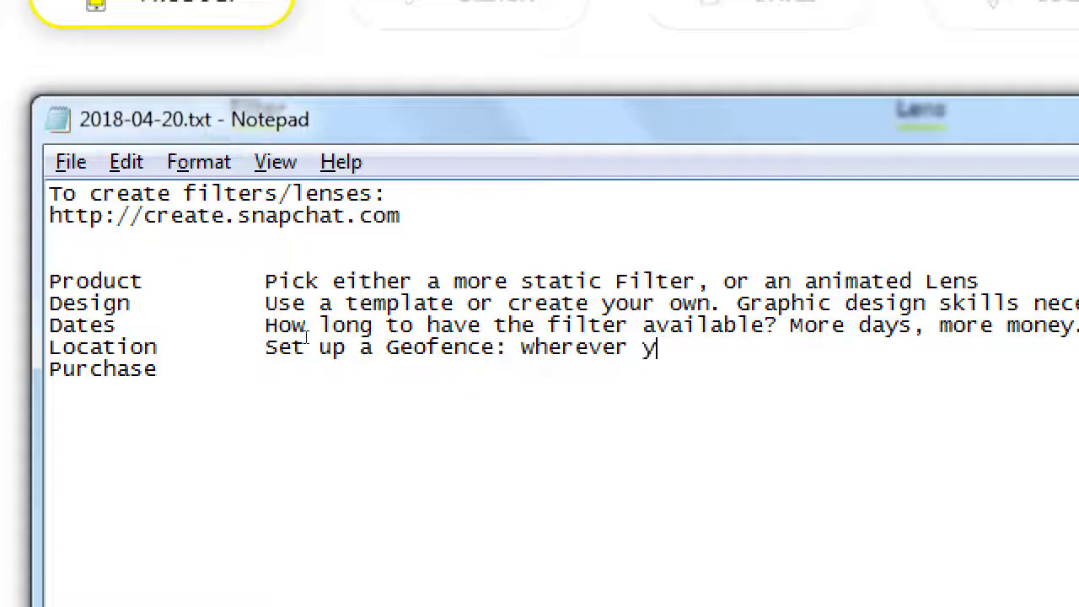
text(ou deli)
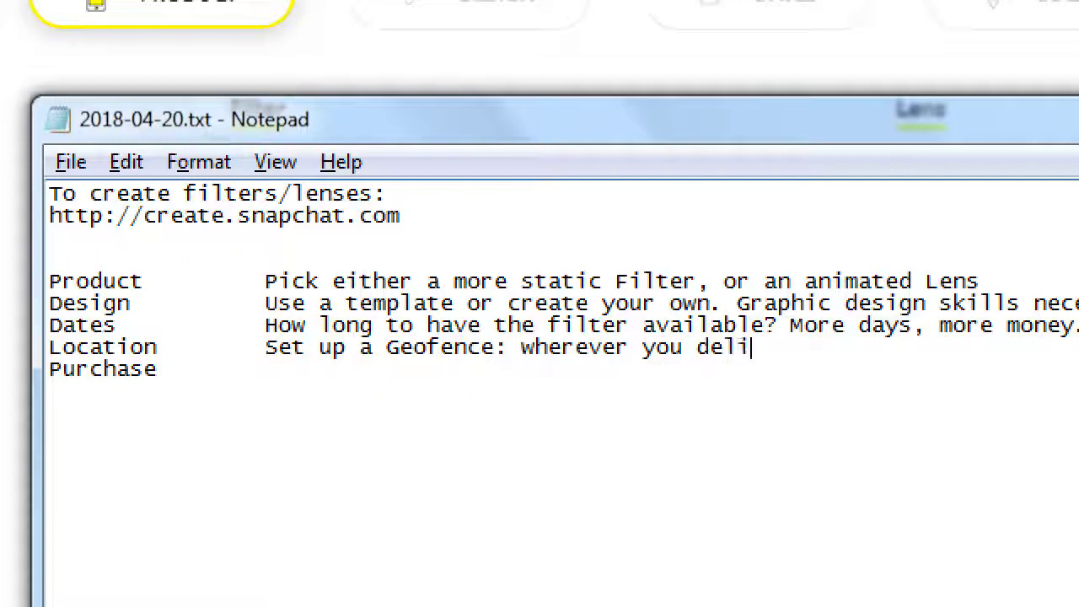
text(niate the filter is activ)
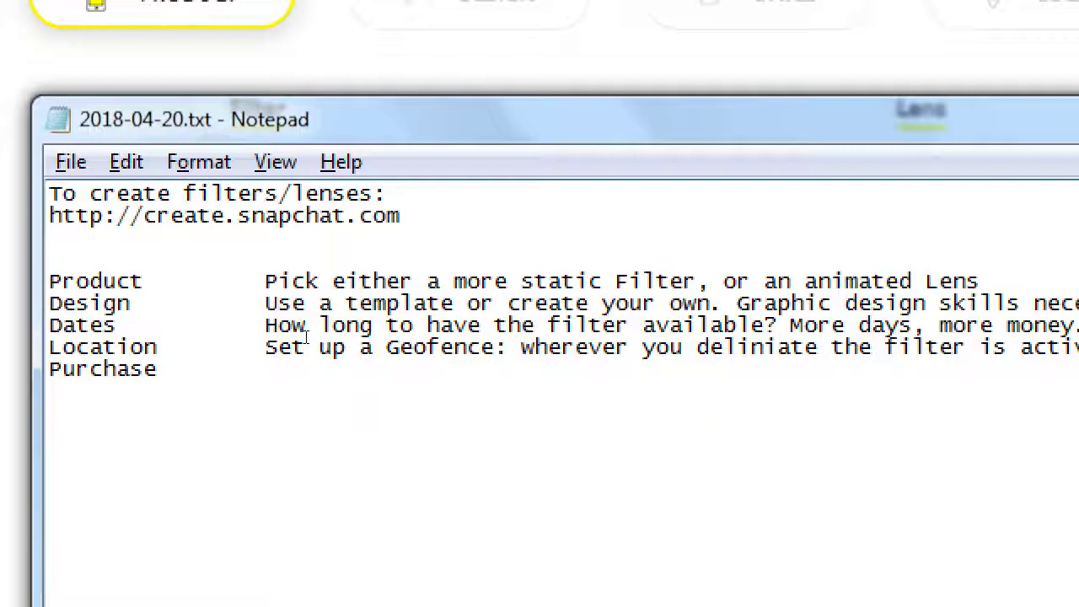
key(Tab)
Write 'All major credit card accepted' as the Purchase note in Notepad
text(All major credi)
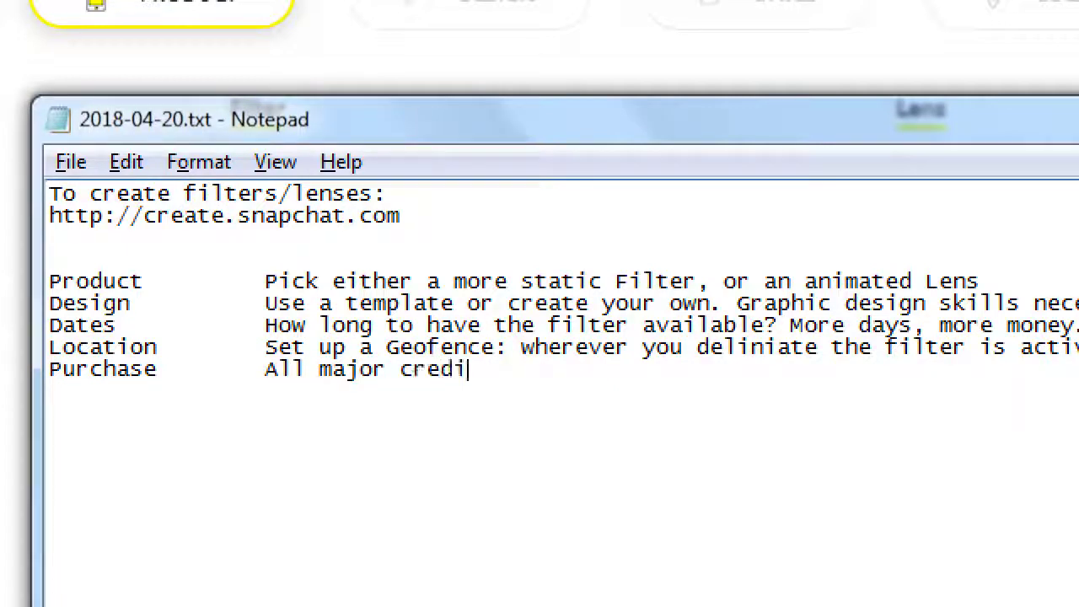
text(t card accepted)
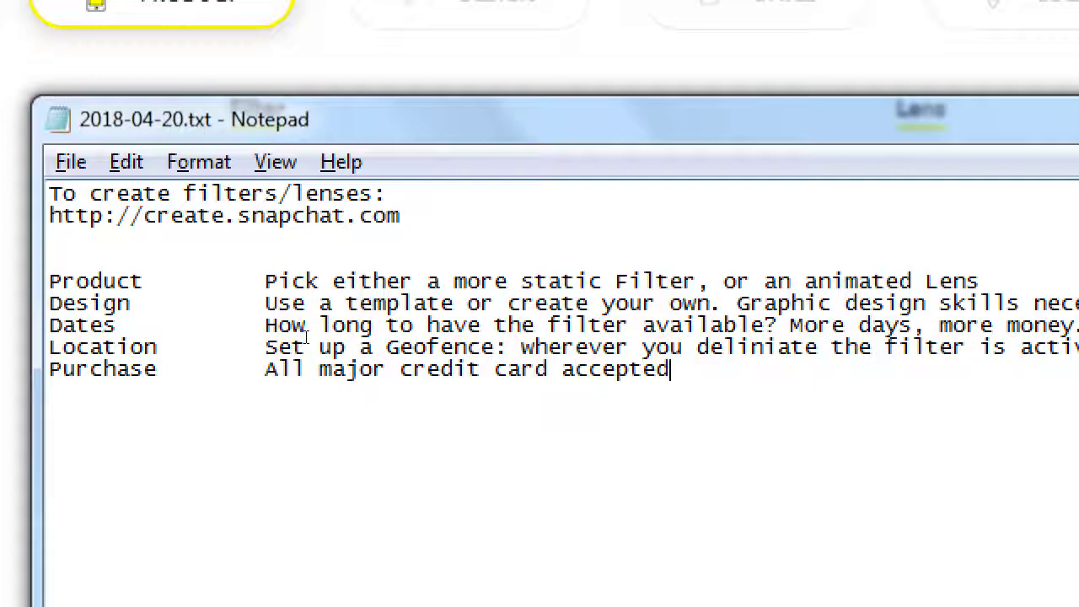
key(ctrl+Left)
key(Left)
key(ctrl+shift+Left)
key(ctrl+shift+Left)
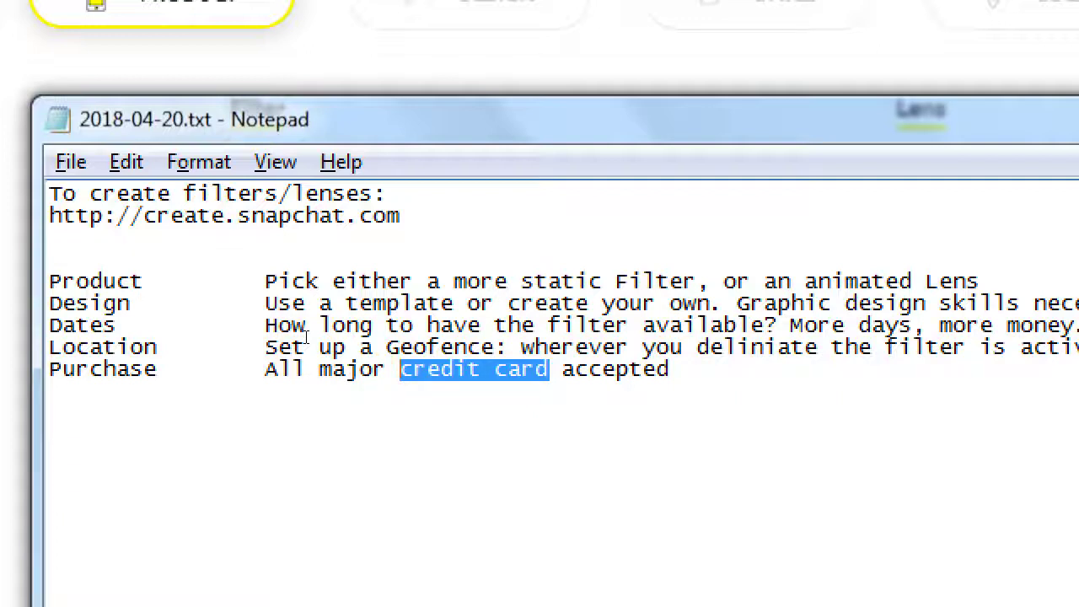
key(ctrl+End)
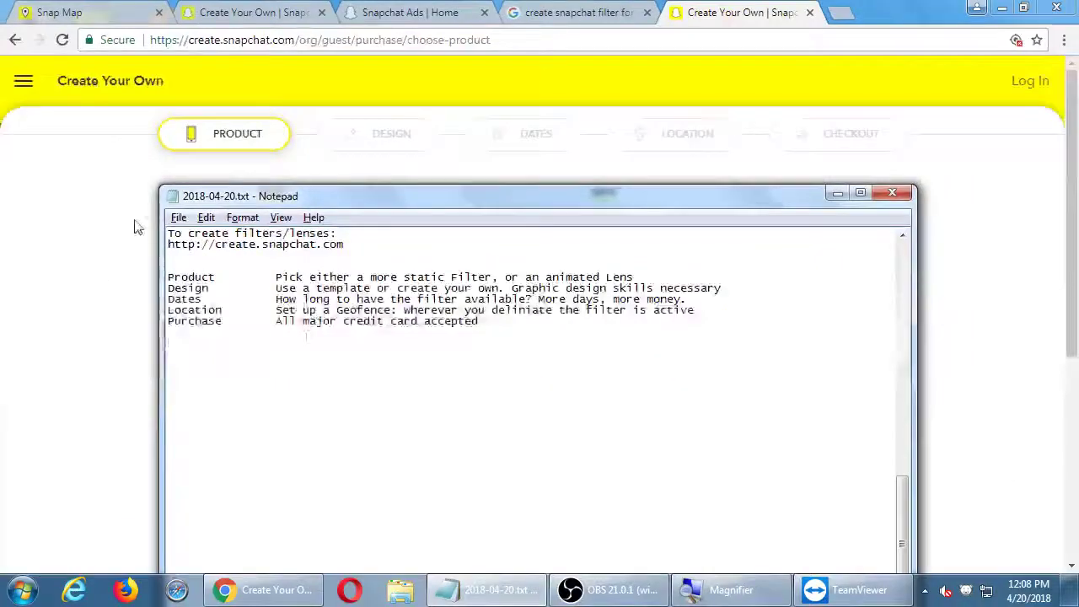
Back in Chrome, choose Filter as the product type on the Product step
click(135, 228)
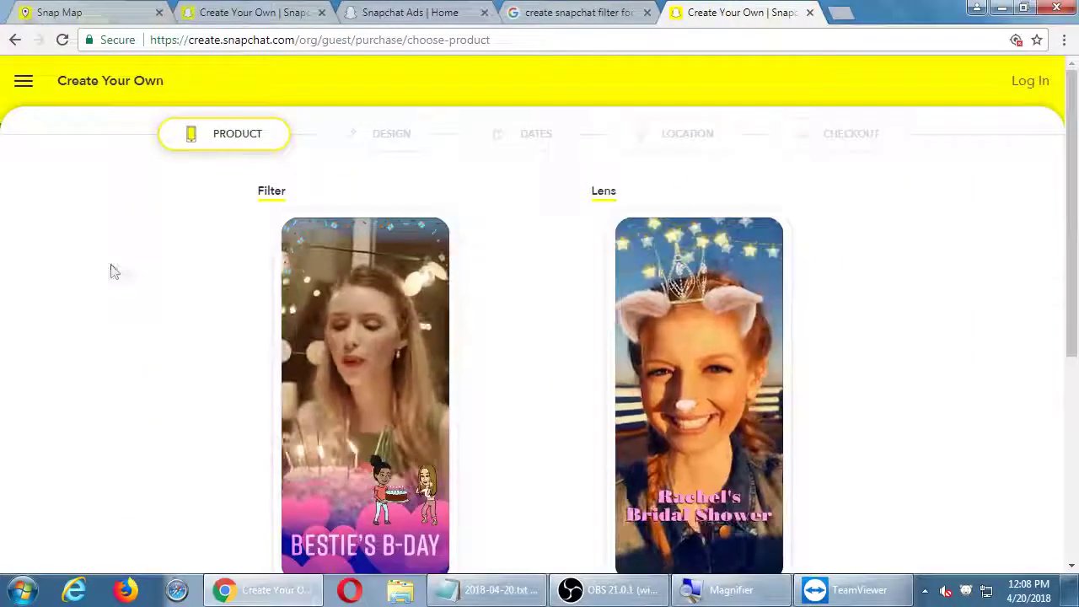
scroll(126, 268, down, 1)
click(344, 310)
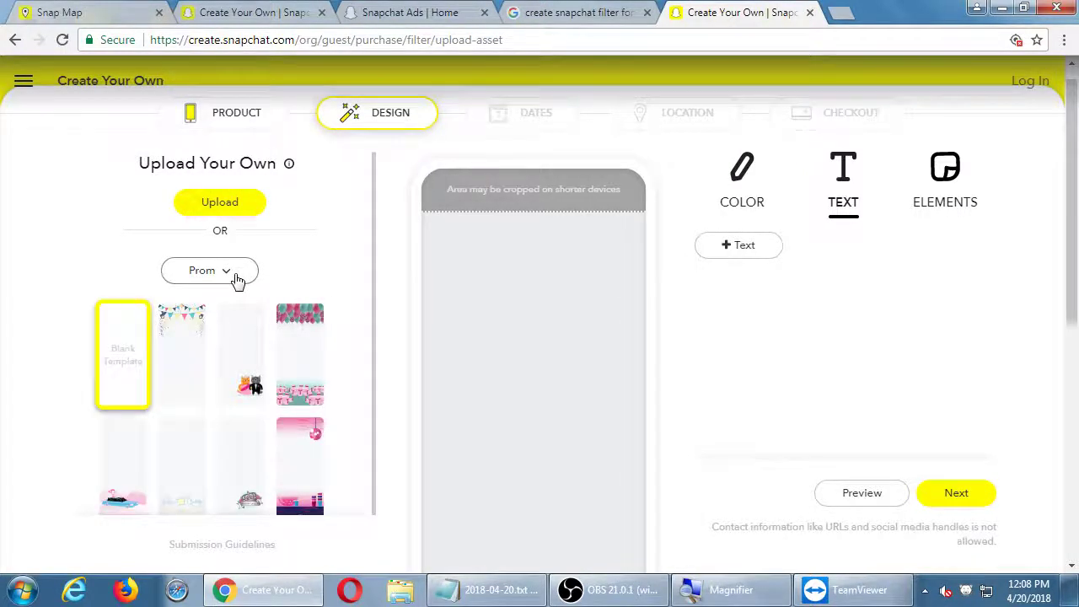
Apply the Prom Night cat template, toggle the preview guides off and on, and open template categories
click(240, 328)
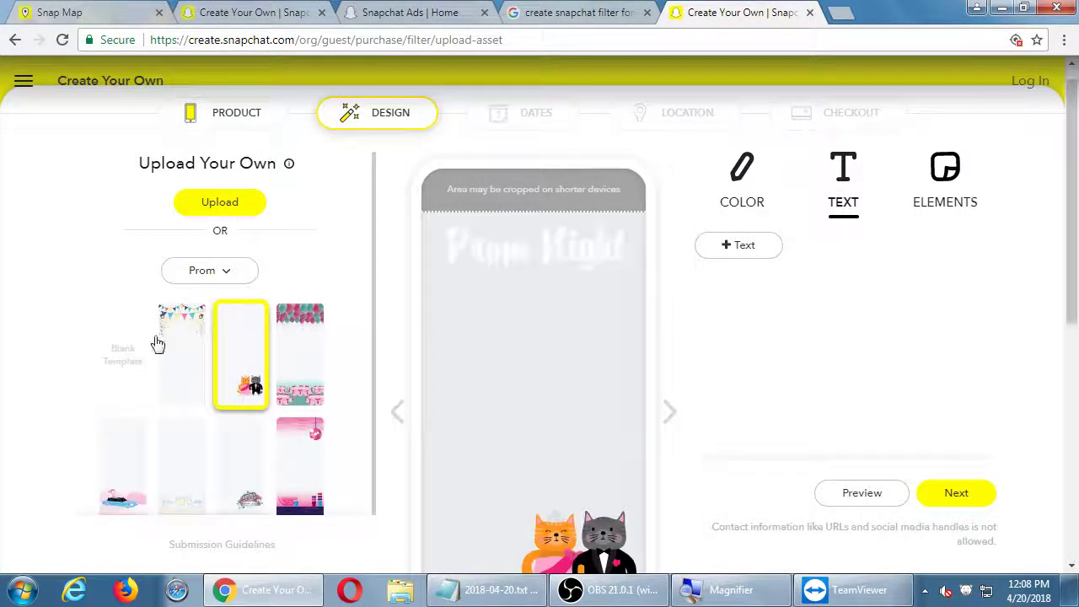
scroll(64, 288, down, 1)
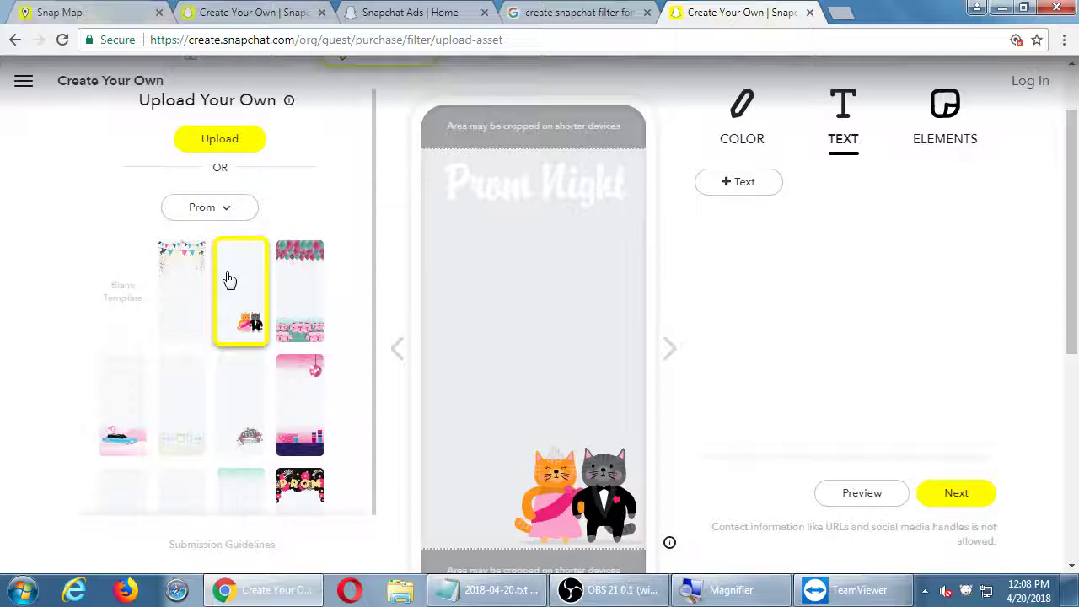
scroll(780, 318, down, 3)
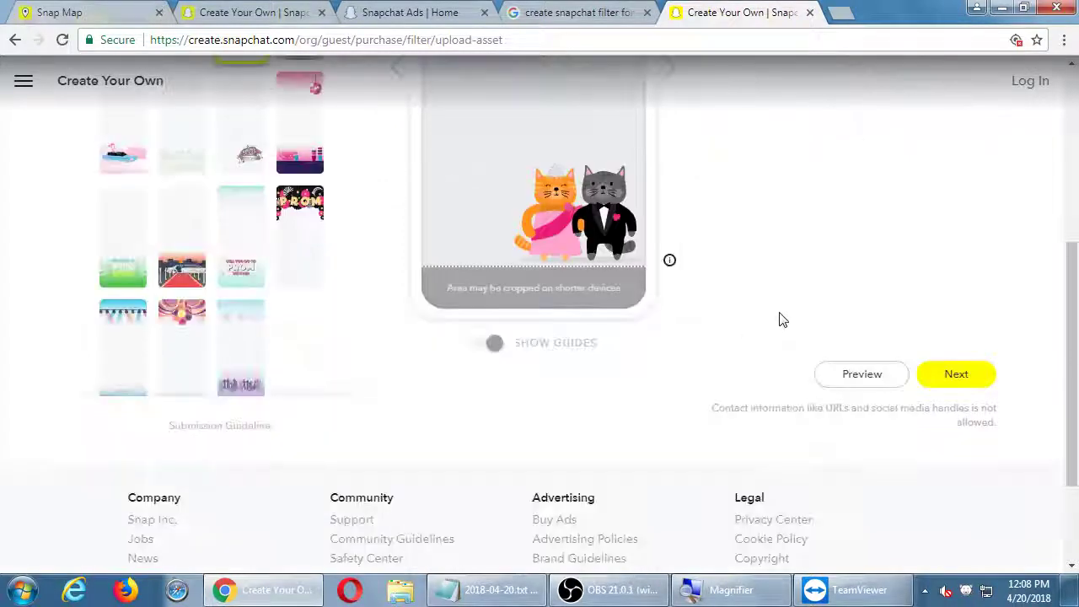
scroll(780, 318, up, 2)
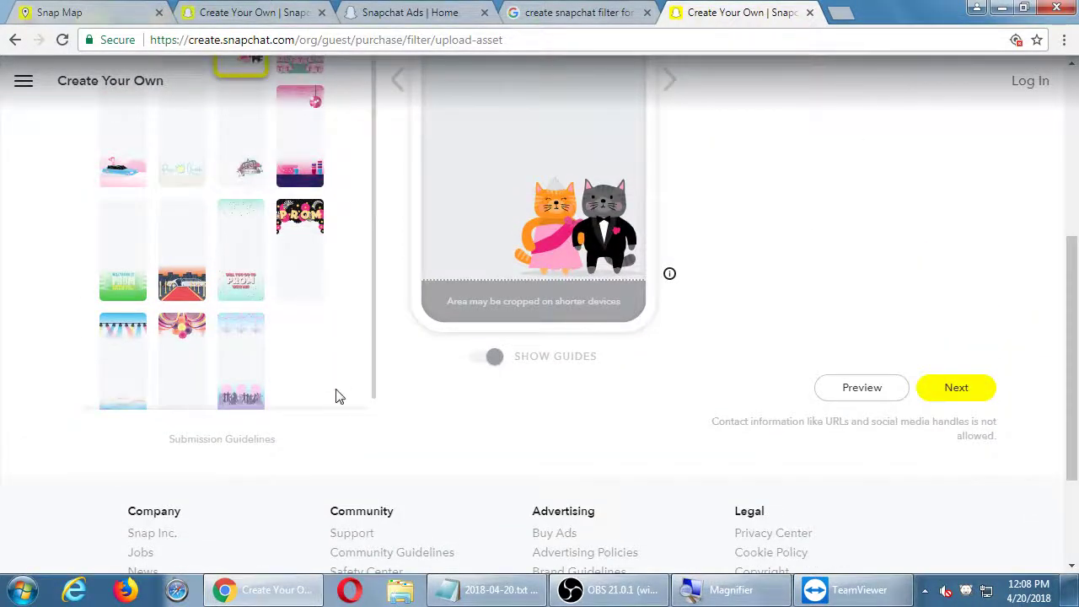
click(489, 361)
click(489, 362)
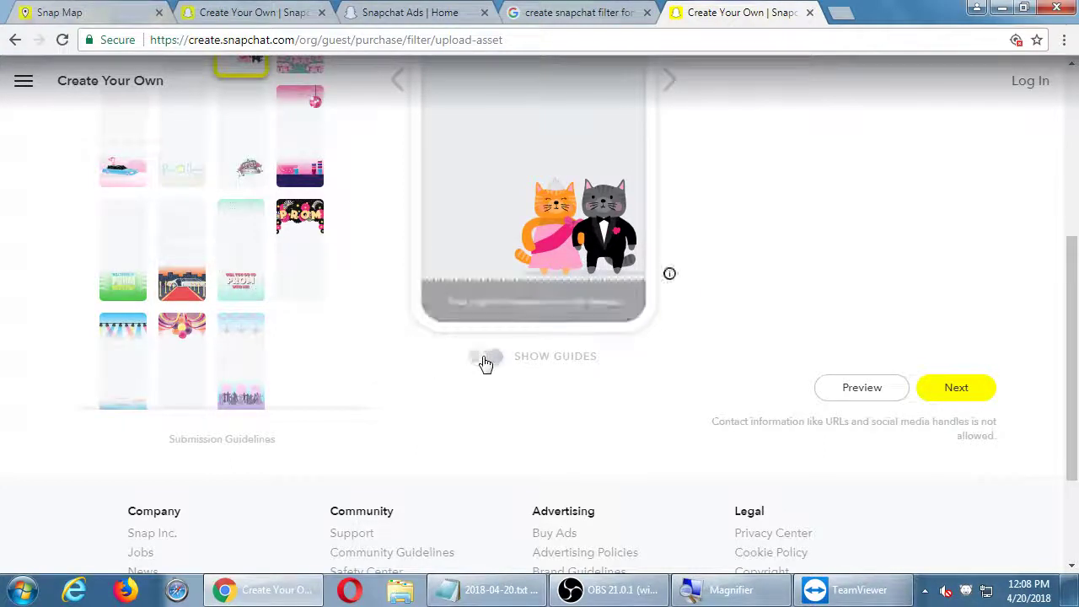
scroll(756, 339, up, 4)
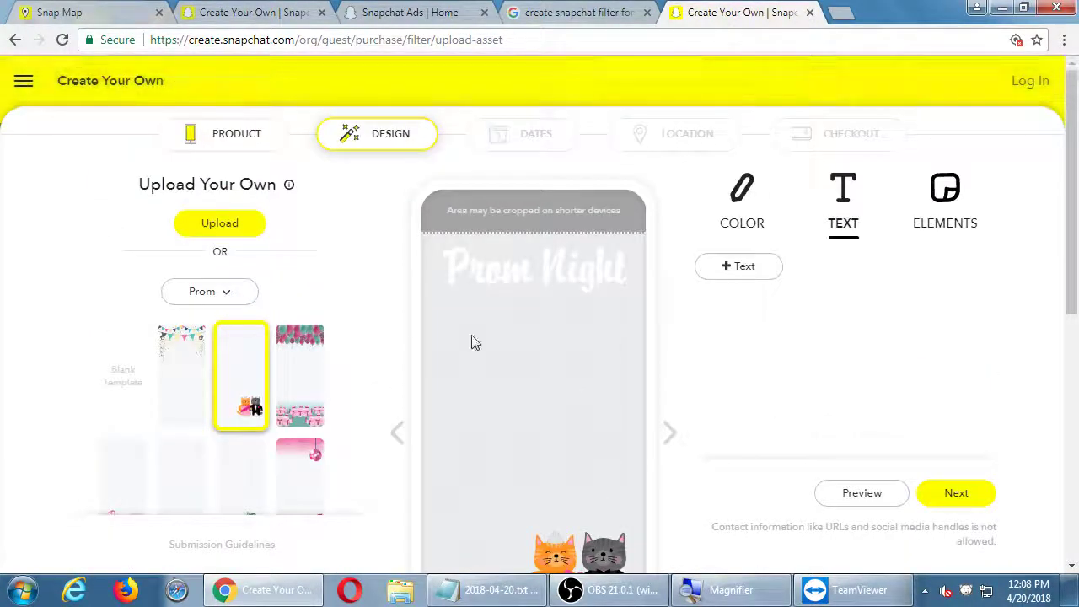
click(242, 298)
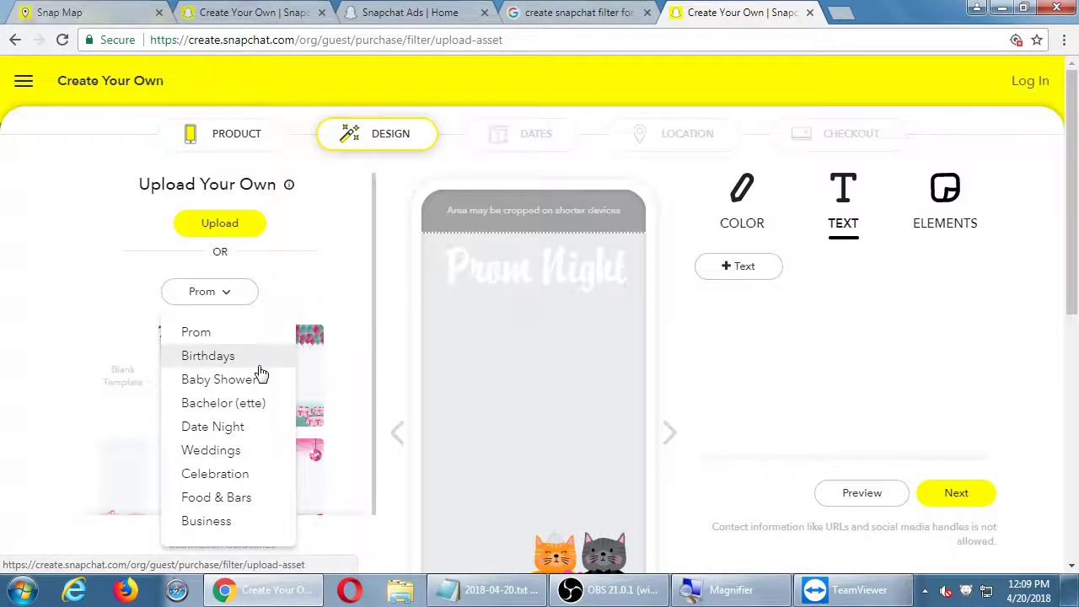
click(232, 525)
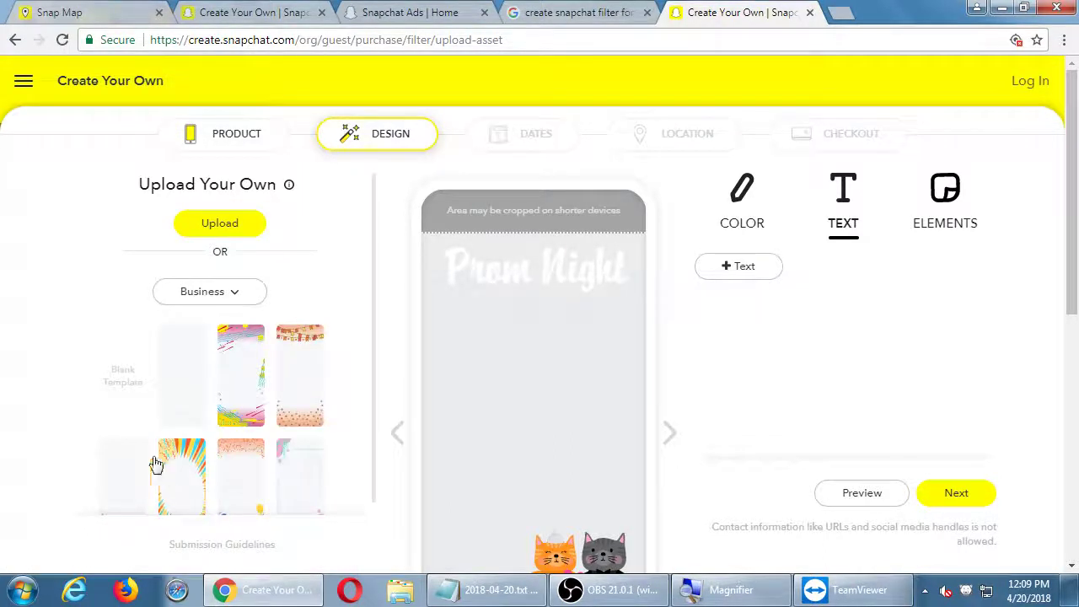
scroll(93, 407, down, 3)
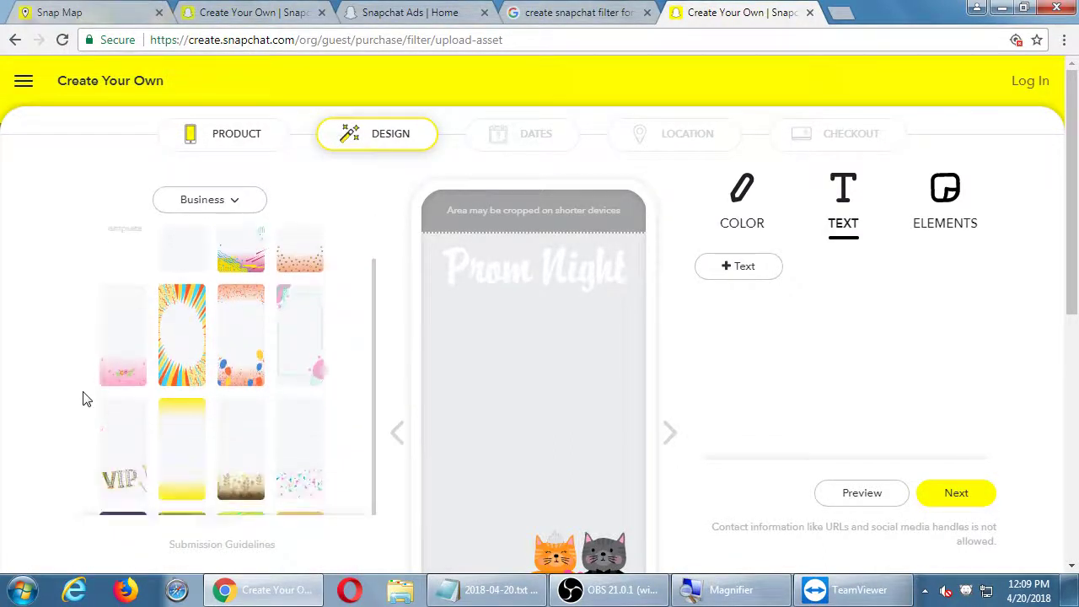
scroll(236, 387, down, 1)
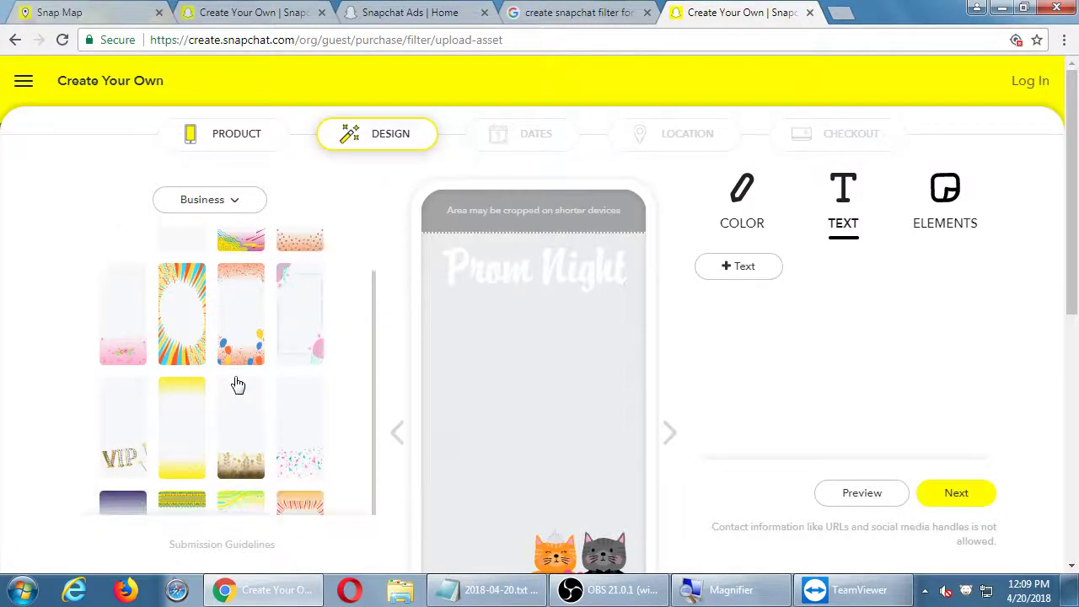
click(195, 319)
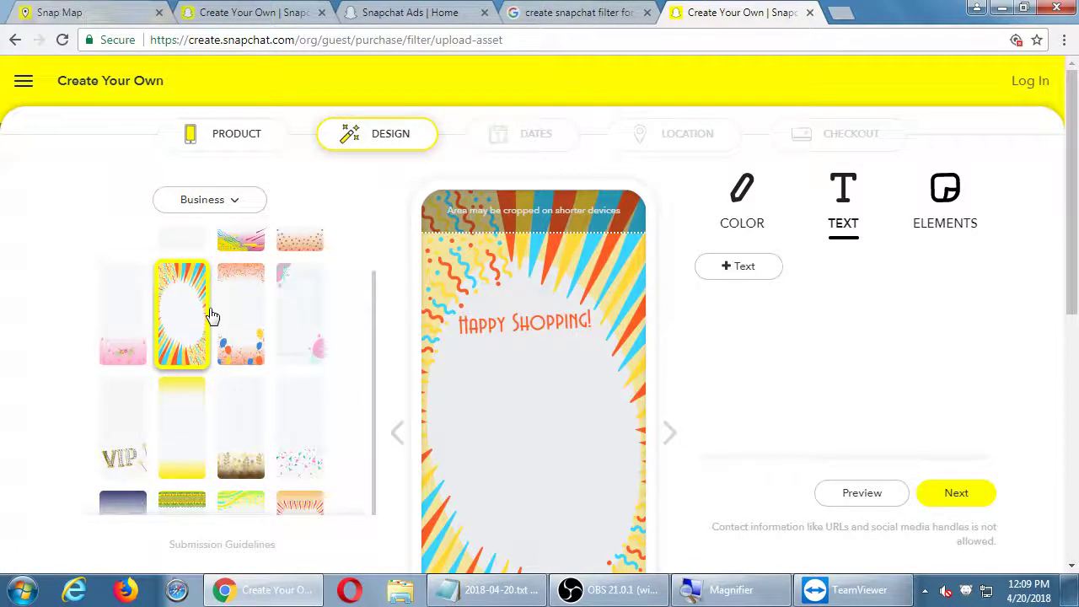
scroll(210, 313, down, 2)
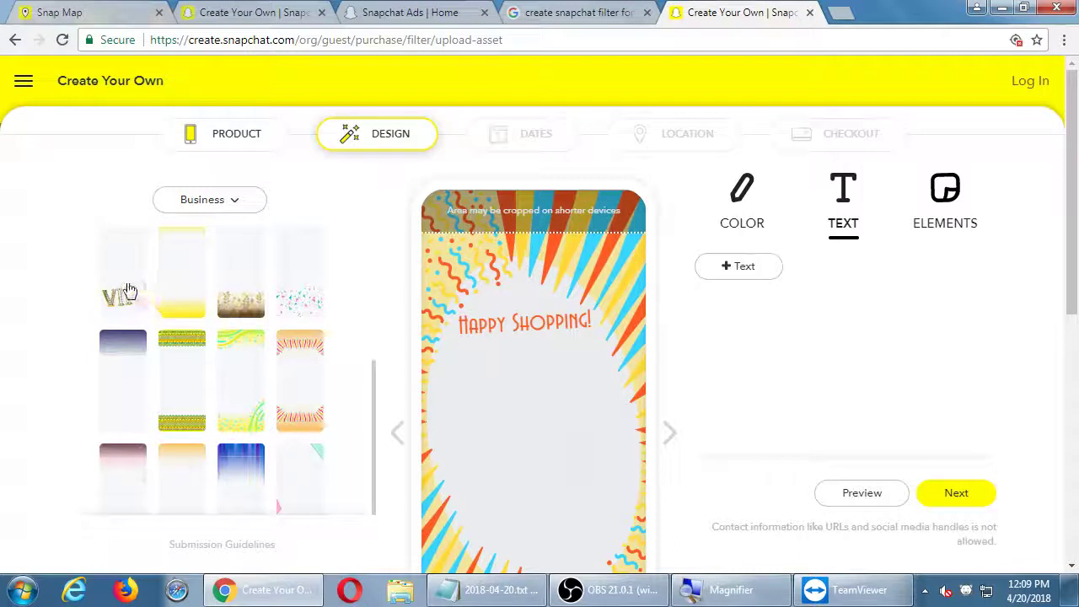
click(127, 291)
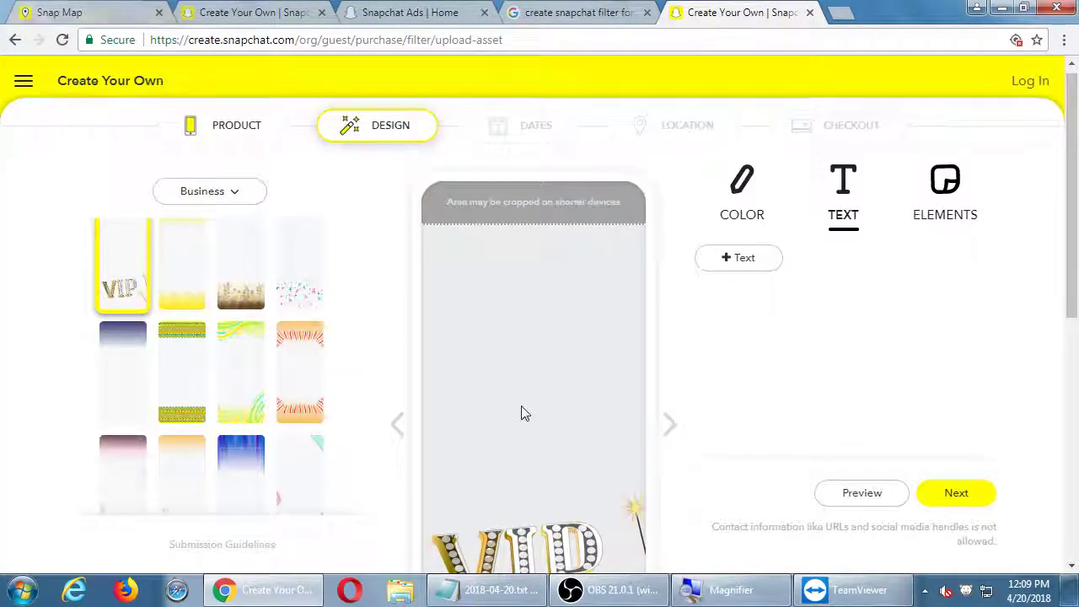
scroll(521, 405, down, 2)
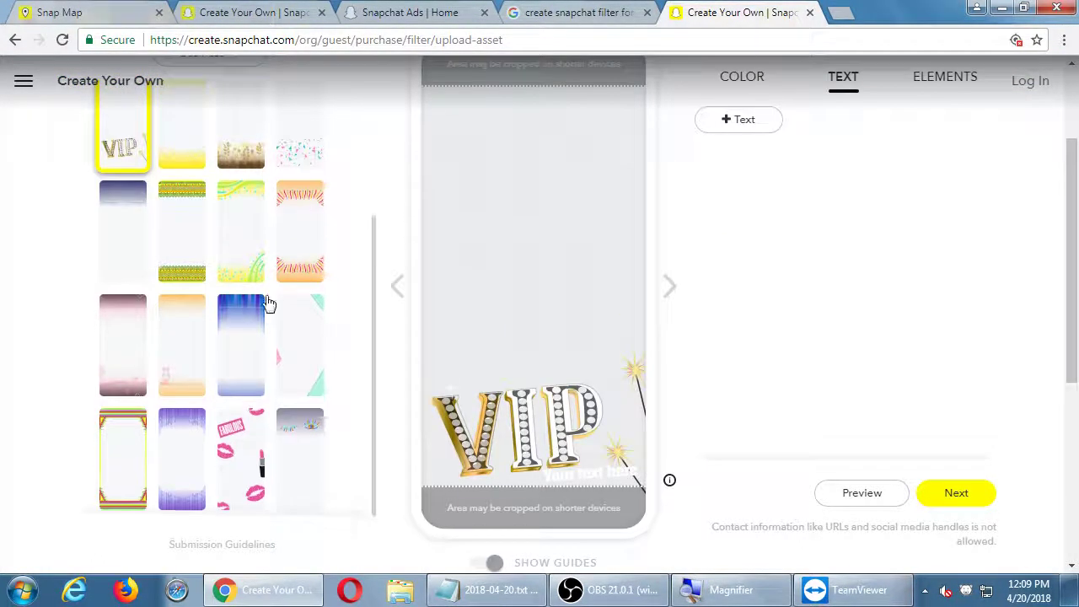
scroll(270, 303, down, 4)
scroll(268, 303, down, 1)
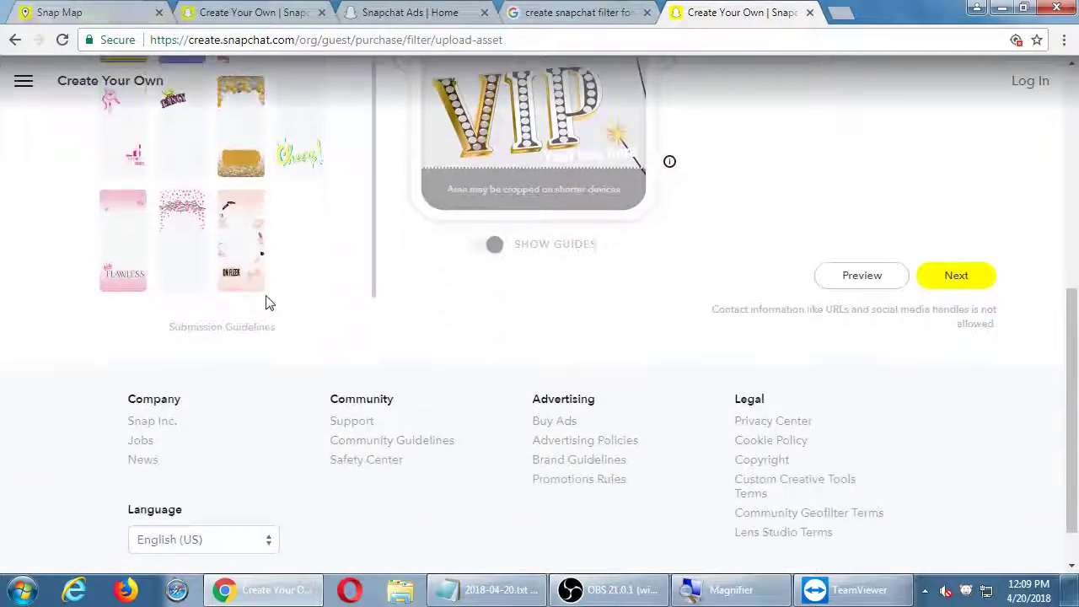
scroll(465, 338, up, 4)
scroll(465, 333, up, 2)
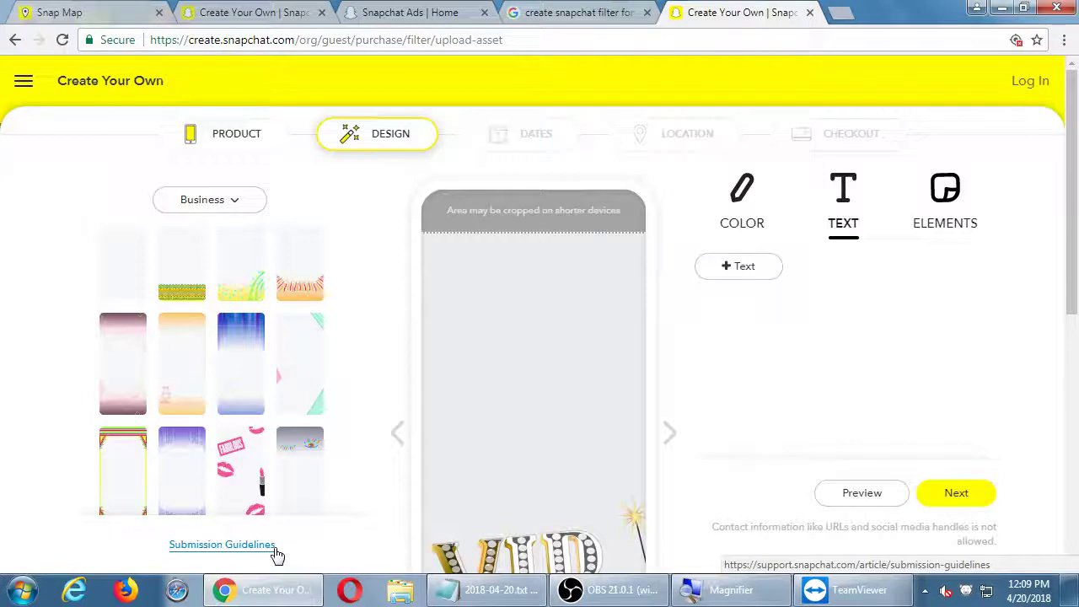
Pick the cat Prom Night template from the Prom category and continue to Dates
click(222, 208)
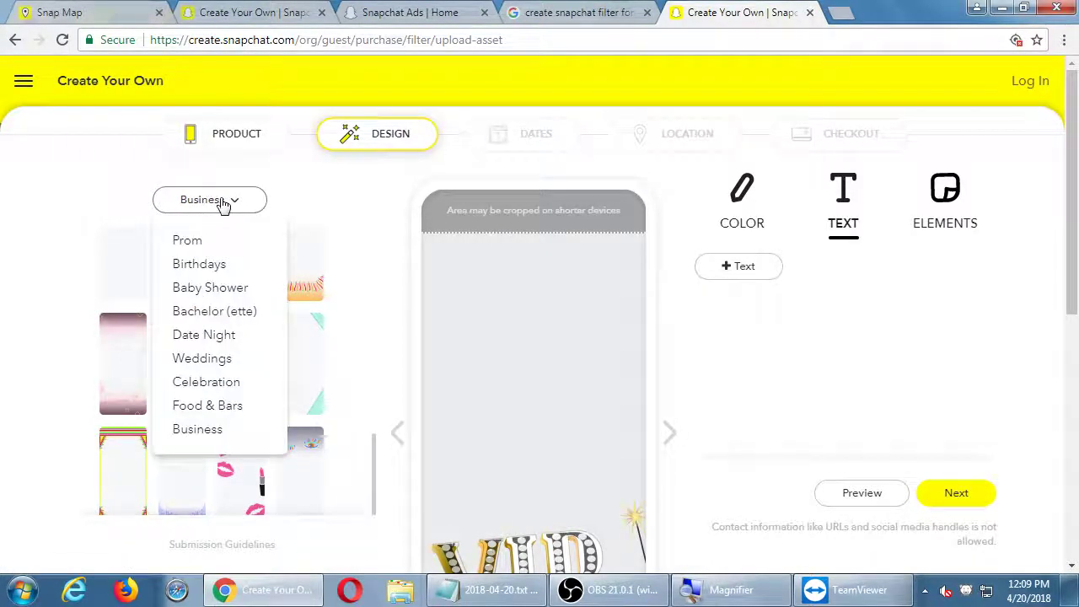
click(230, 244)
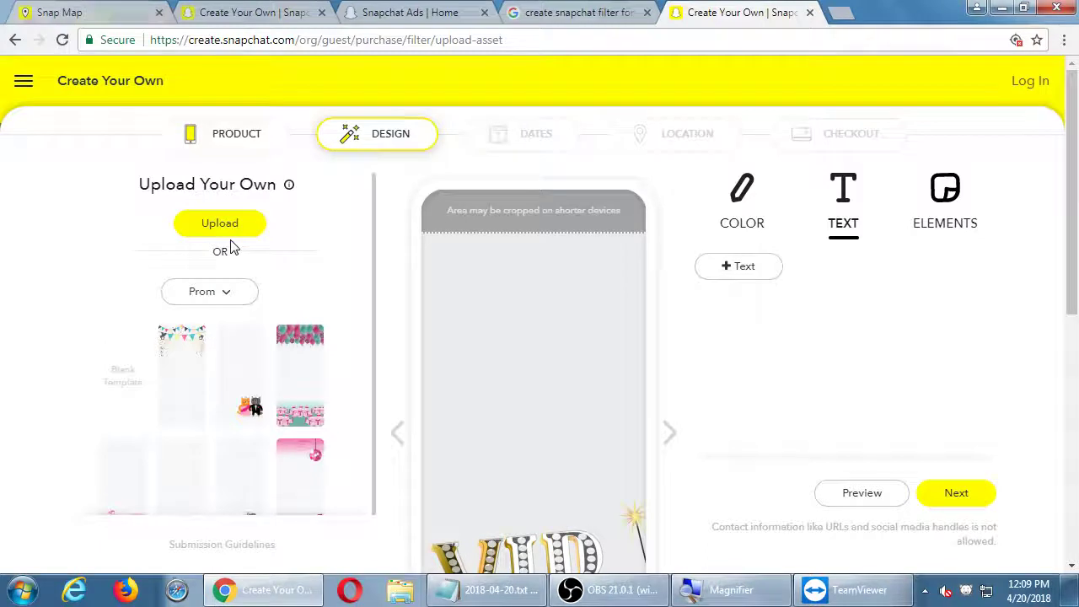
click(244, 396)
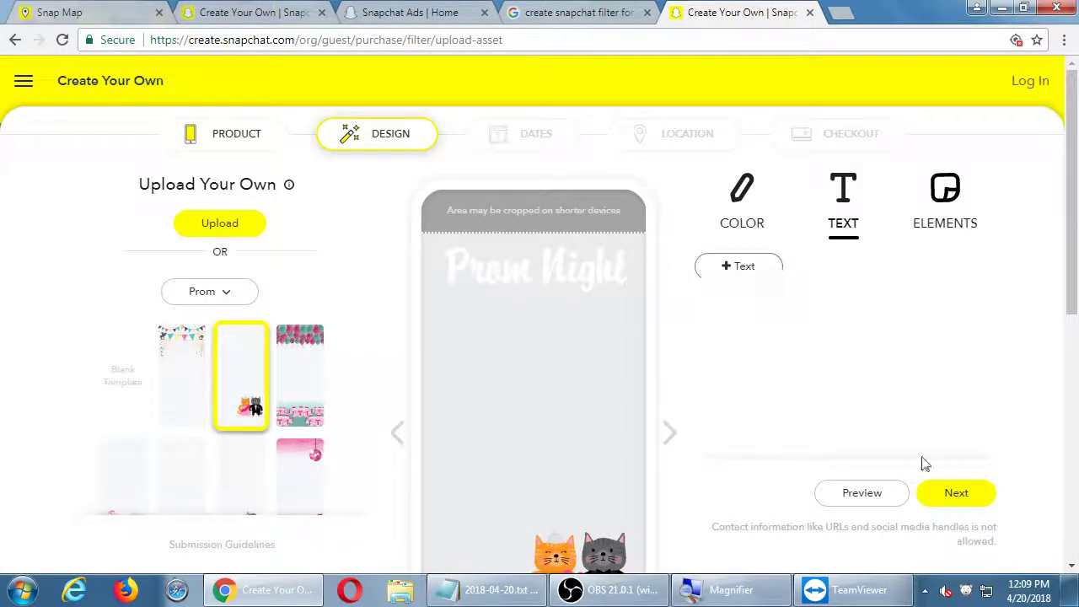
click(953, 492)
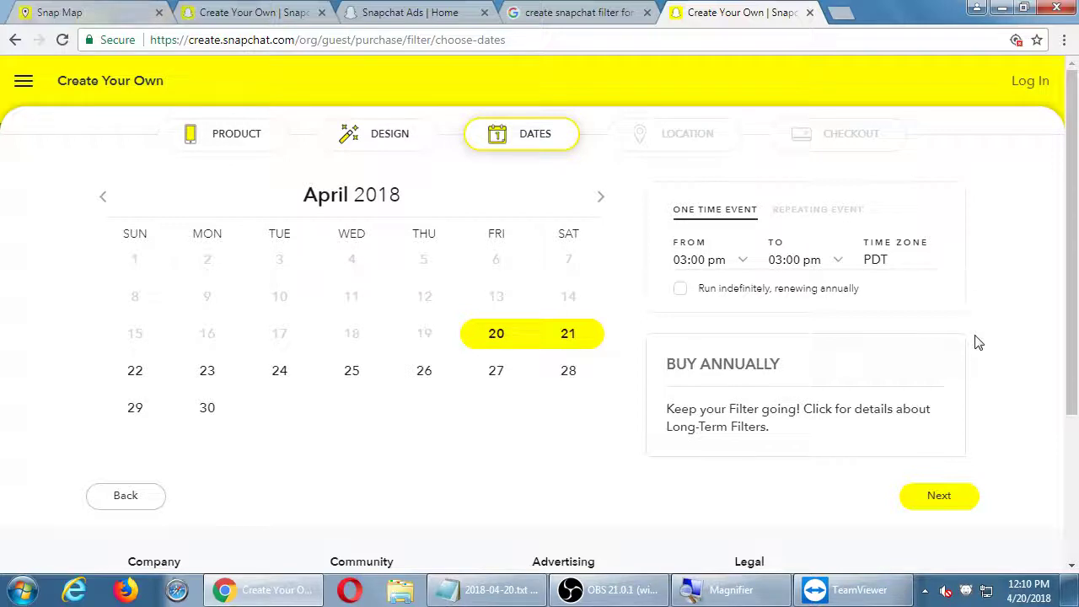
Keep the April 20–21 one-time event dates and continue to the Location map
click(968, 504)
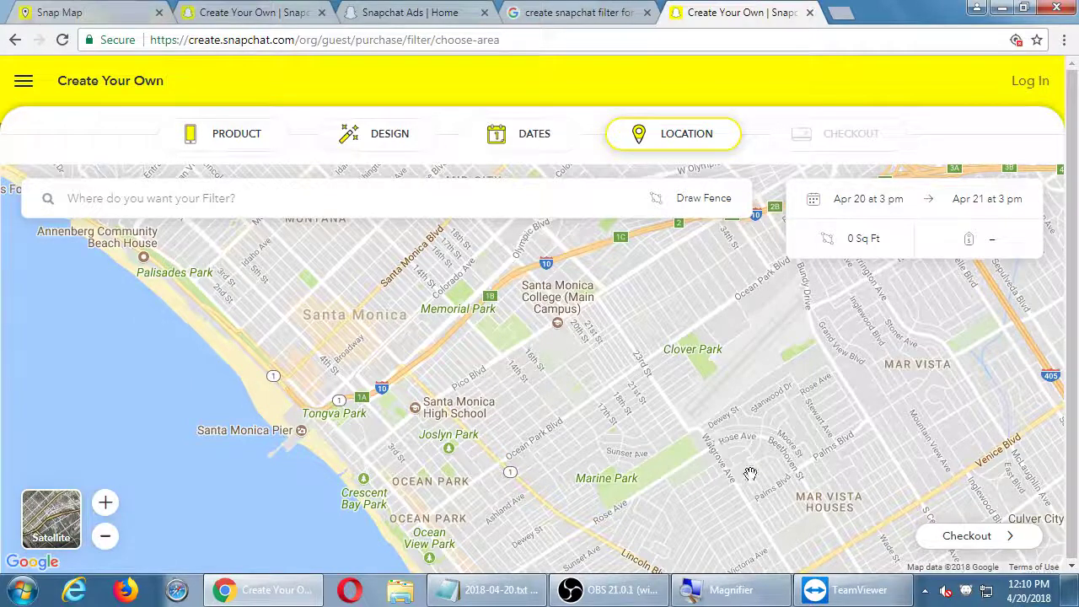
Pan the map from Santa Monica down the coast to north of downtown San Diego
scroll(742, 473, down, 2)
scroll(742, 472, down, 1)
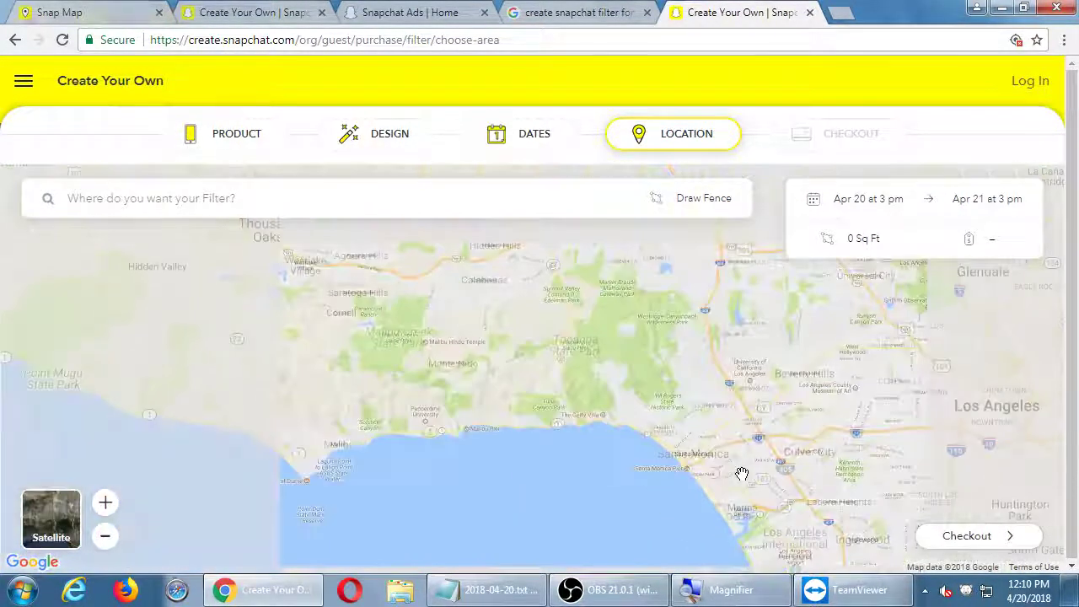
scroll(632, 394, up, 2)
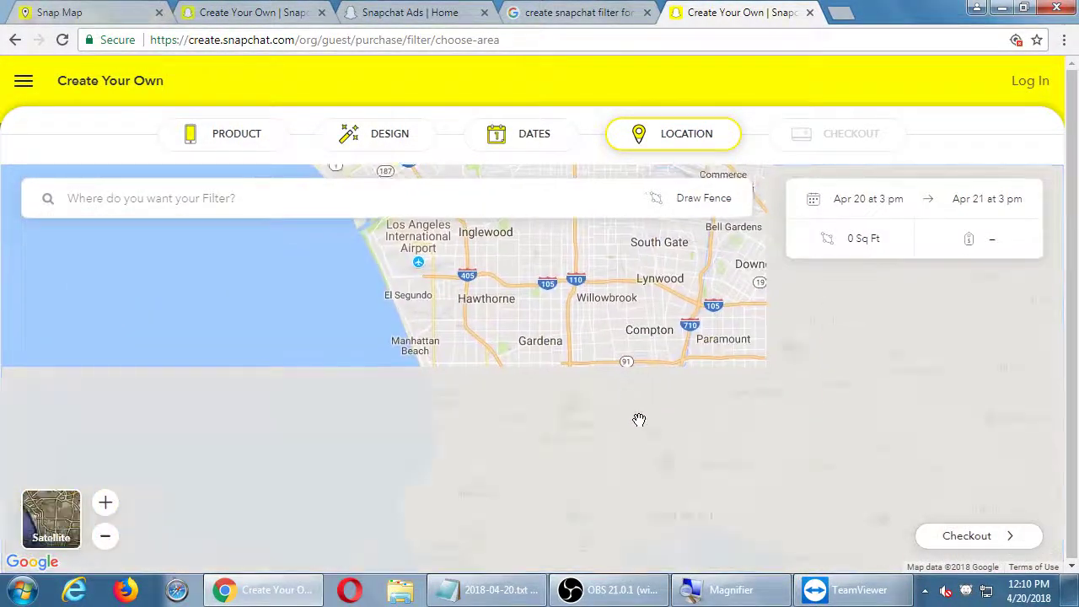
drag(638, 421, 636, 354)
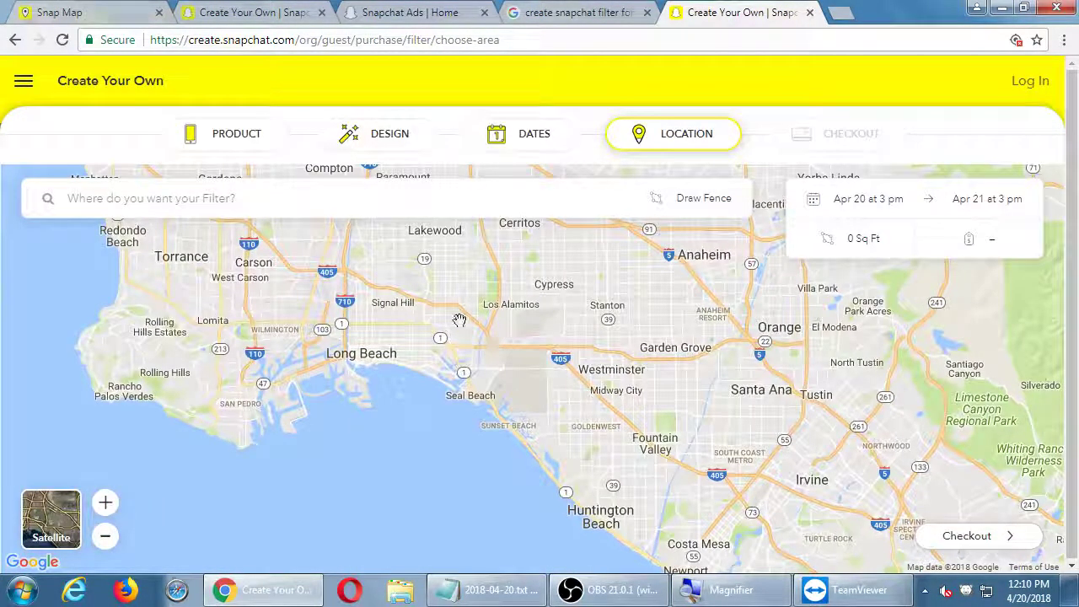
drag(460, 318, 396, 309)
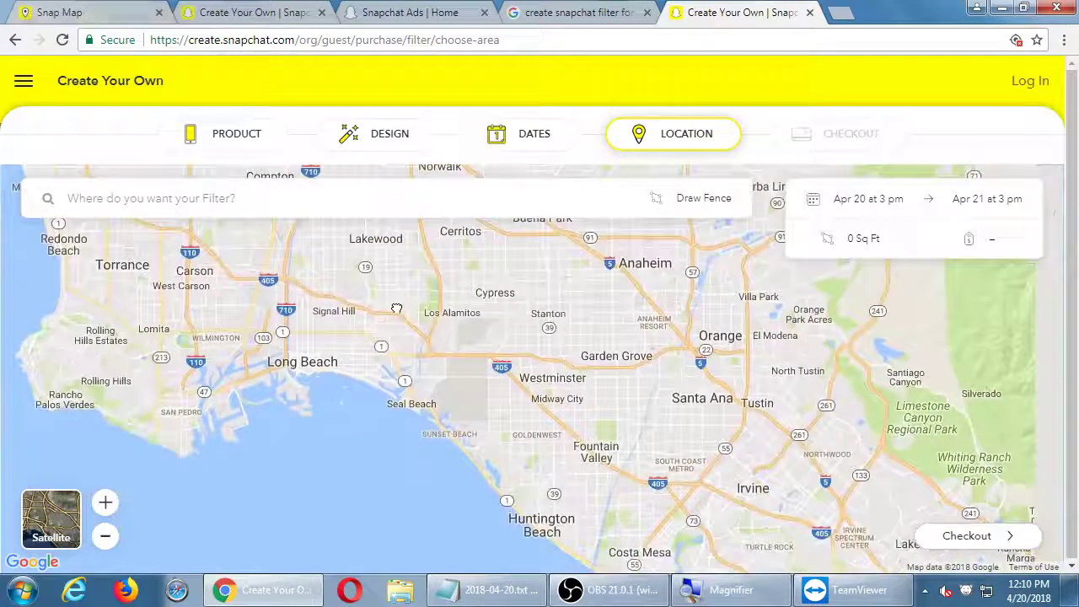
drag(616, 477, 337, 229)
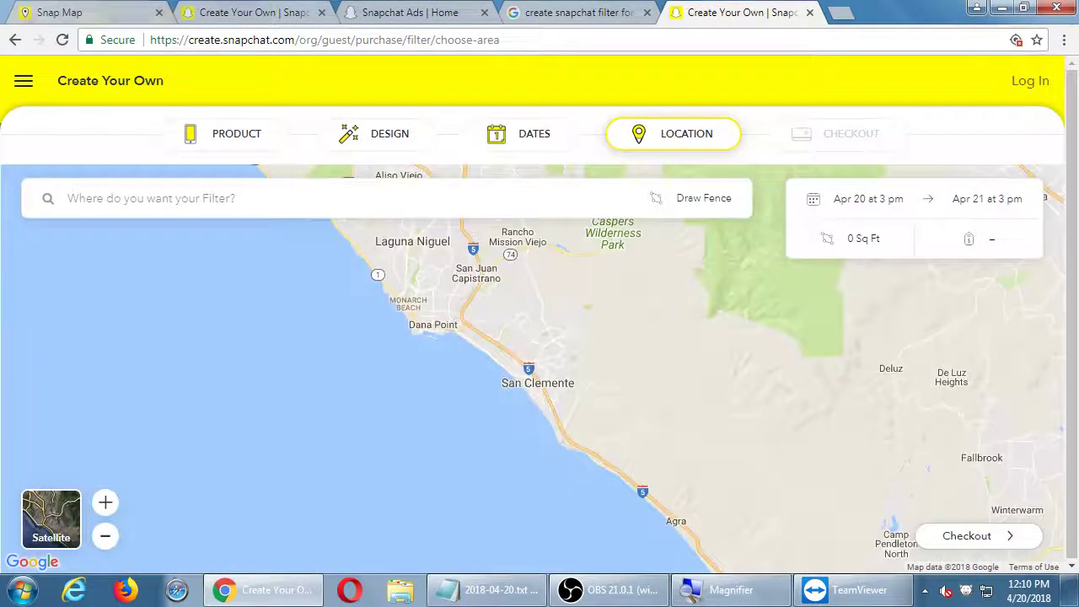
drag(940, 515, 332, 164)
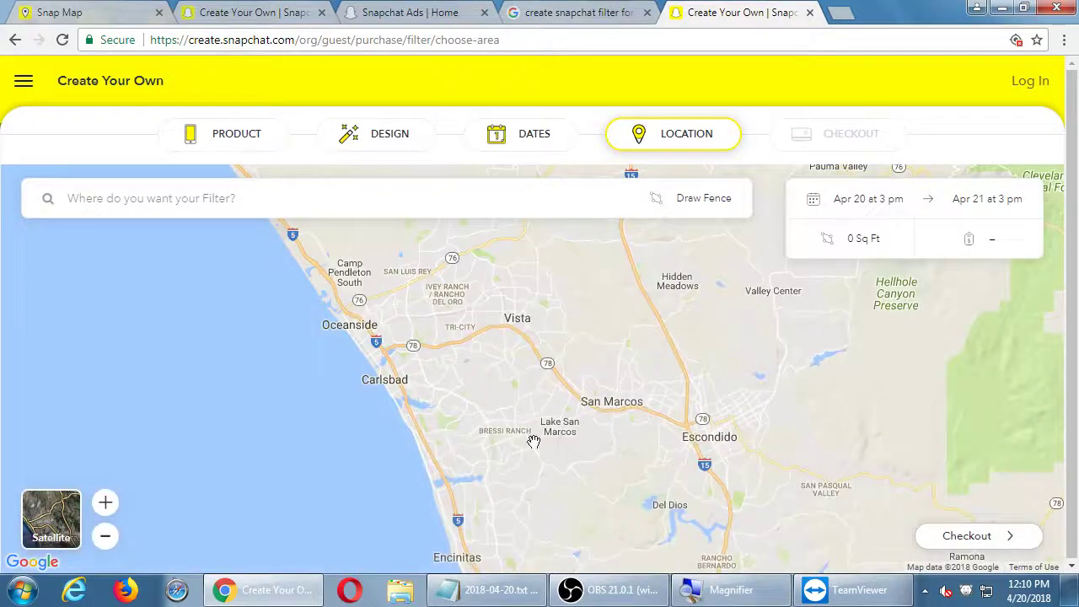
drag(534, 441, 421, 112)
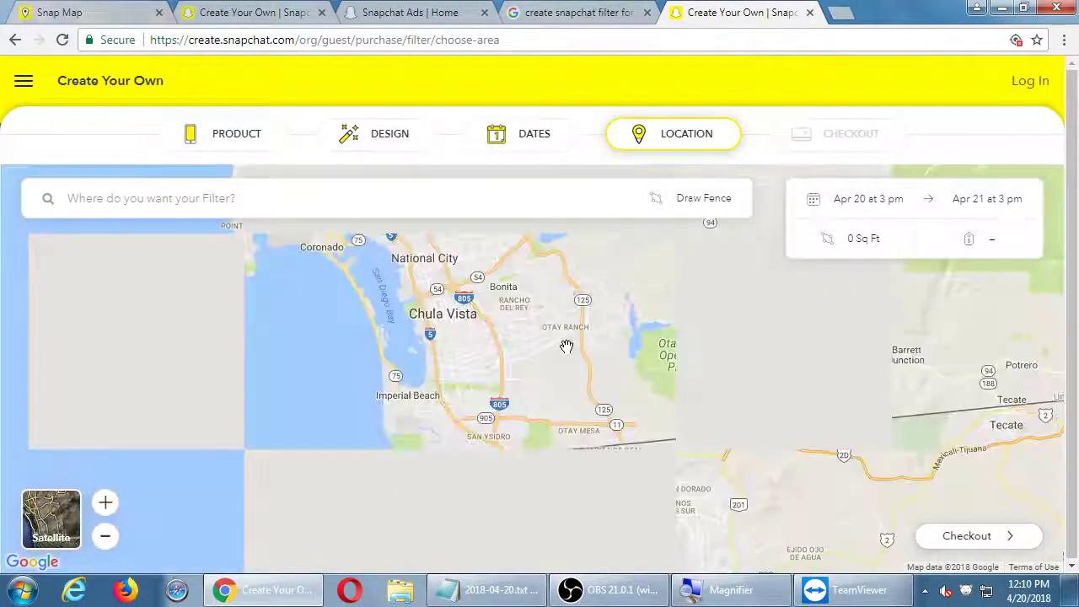
drag(563, 344, 535, 487)
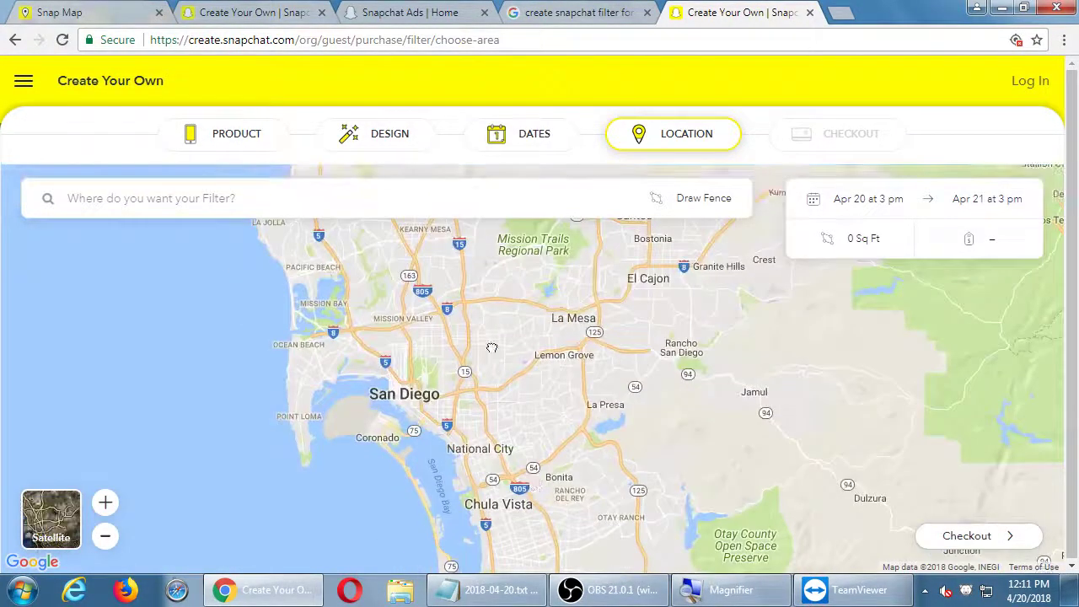
drag(451, 273, 494, 379)
Zoom in on Aero Dr and center on the San Diego Continuing Education building
scroll(472, 349, up, 2)
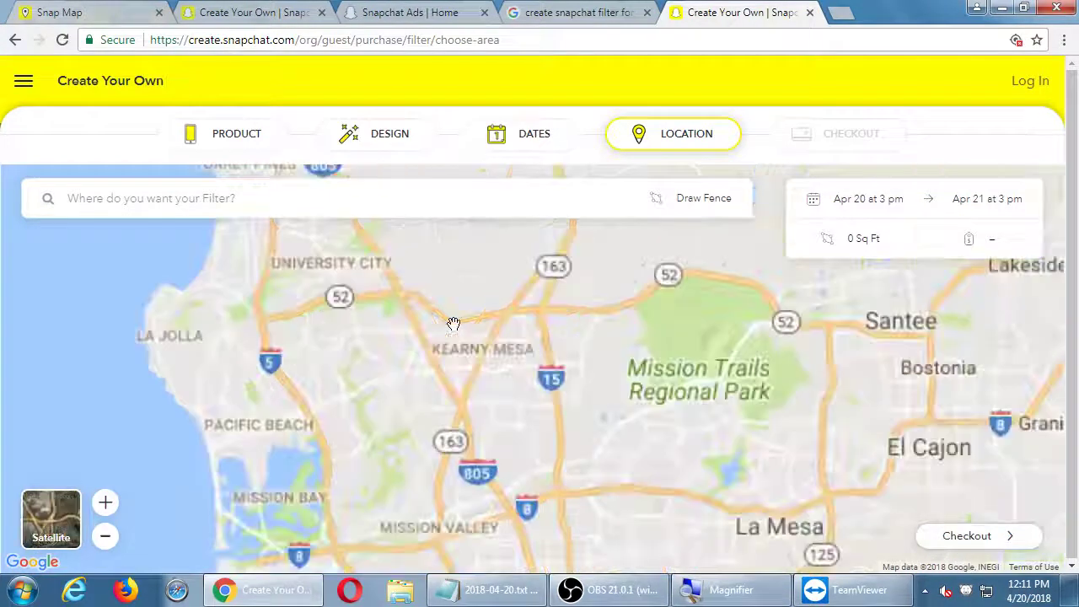
scroll(462, 350, up, 1)
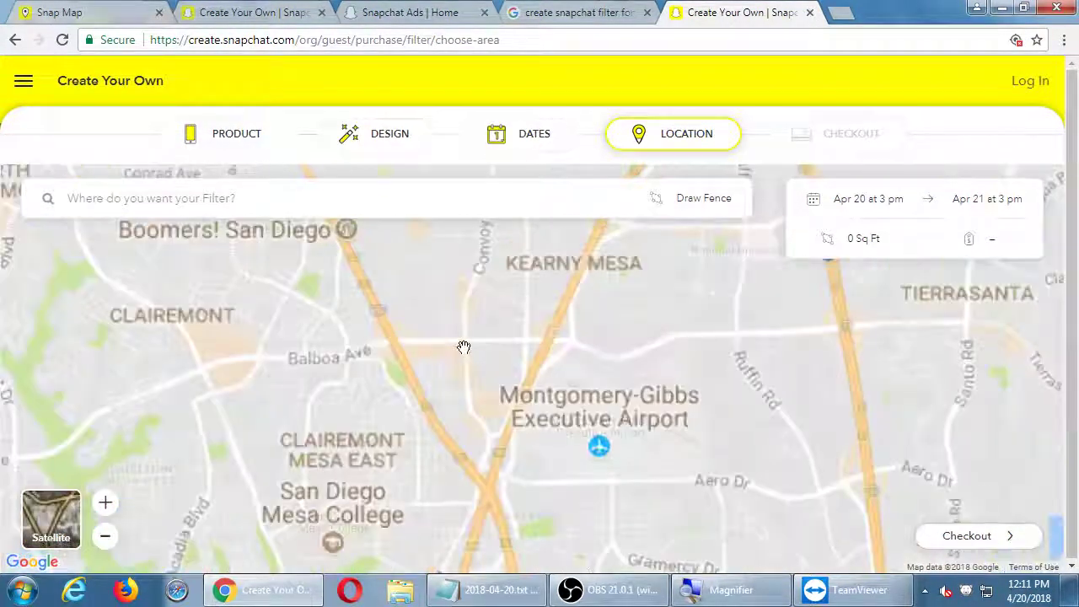
drag(486, 450, 413, 219)
scroll(506, 244, up, 1)
scroll(503, 307, up, 1)
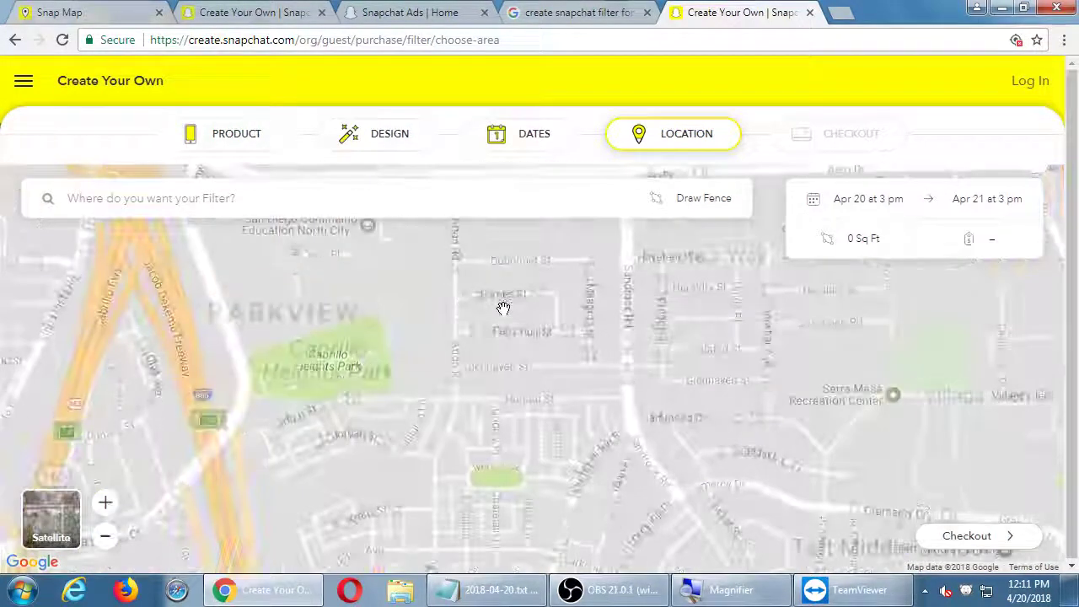
drag(477, 289, 440, 358)
scroll(439, 359, up, 1)
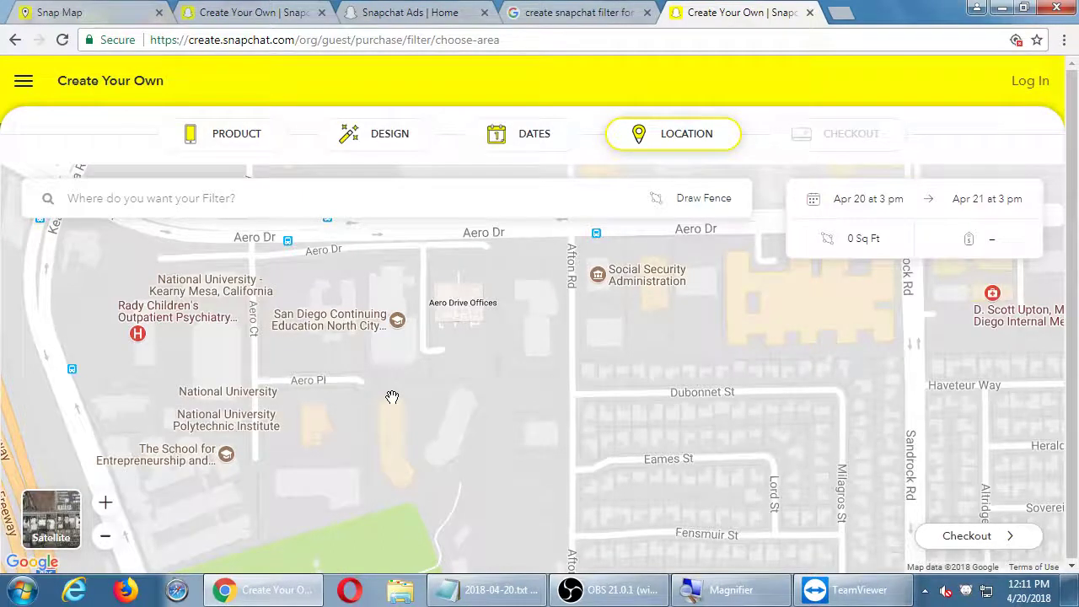
scroll(389, 372, up, 1)
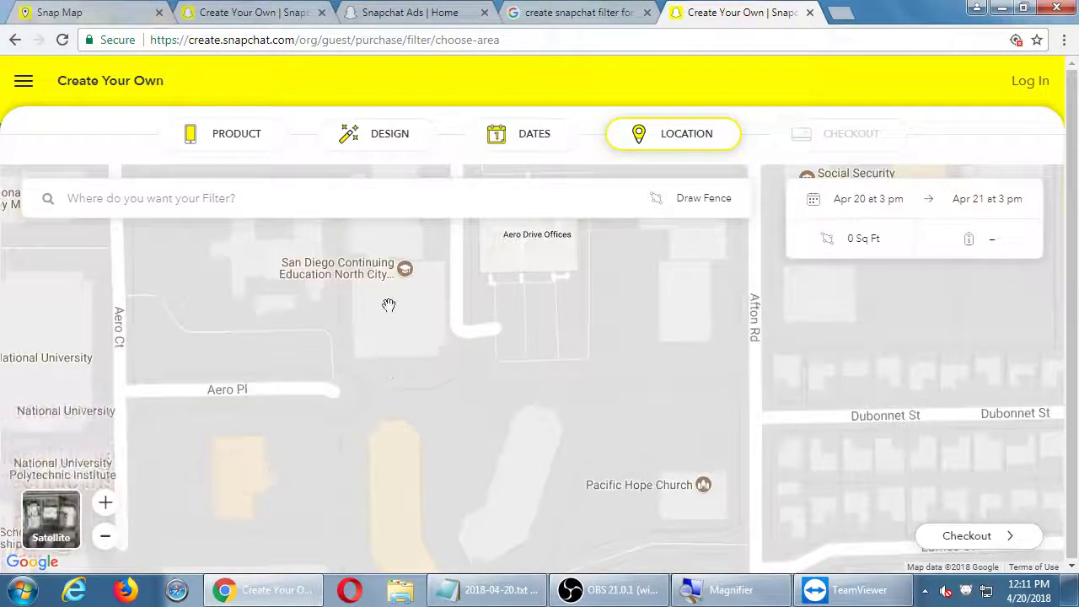
drag(387, 304, 498, 393)
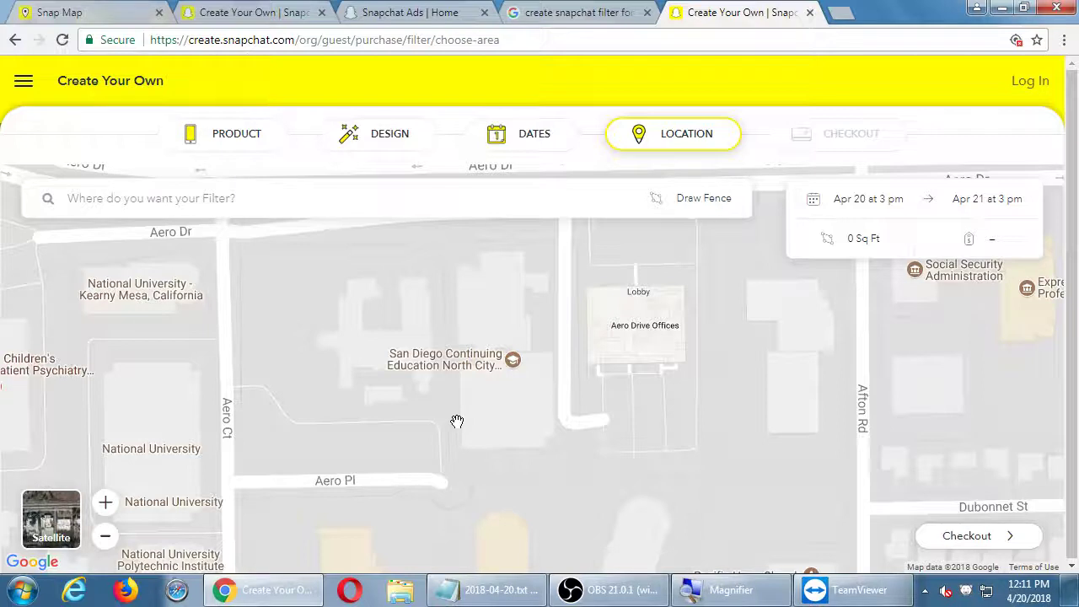
mouse_move(849, 245)
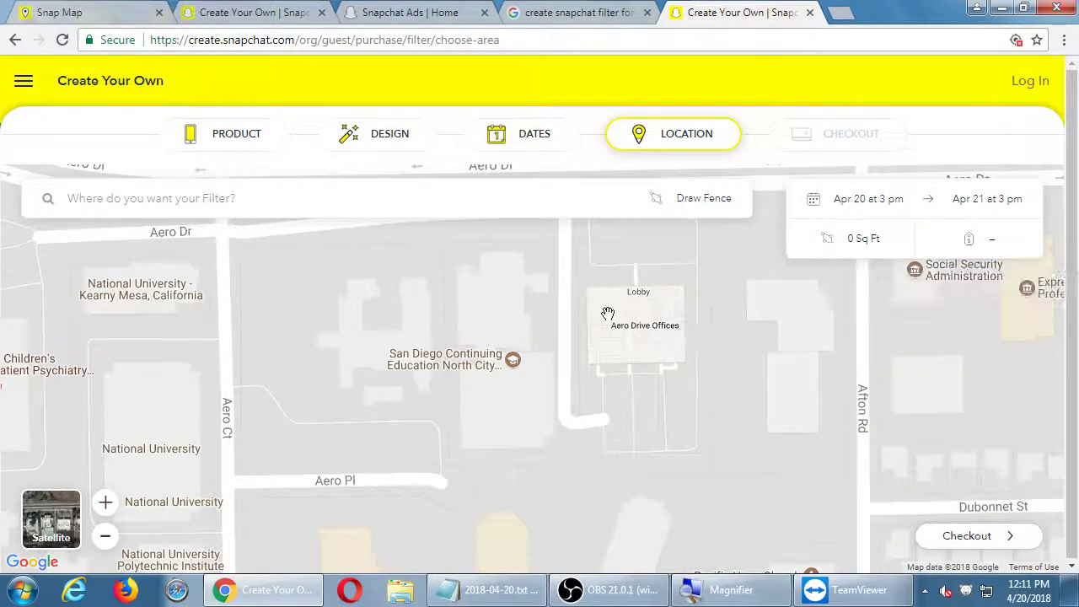
Draw a five-corner geofence around San Diego Continuing Education, covering 69,966 sq ft for $5.00
click(703, 204)
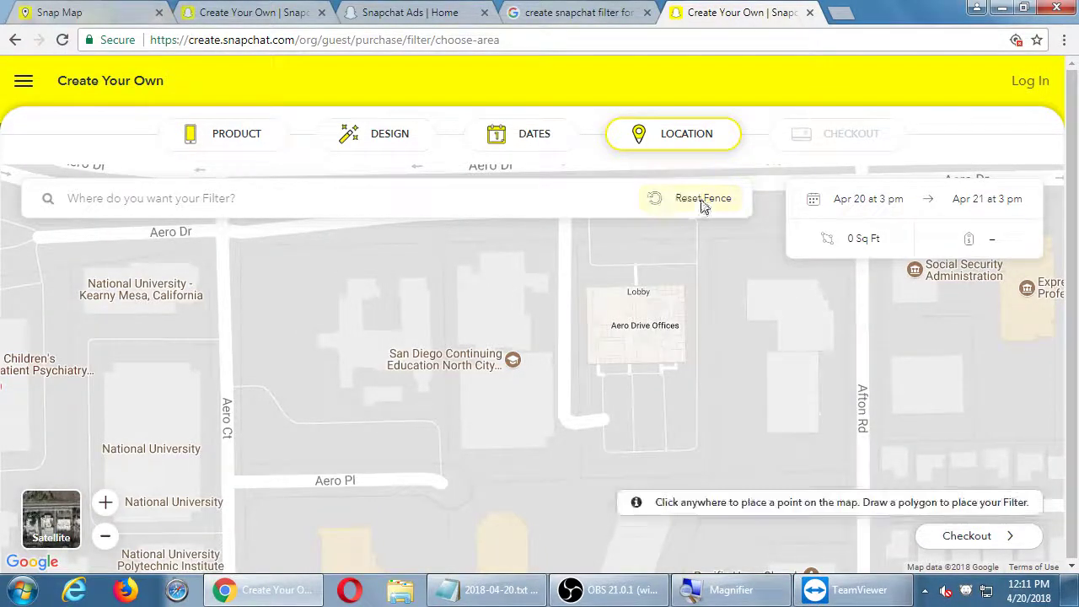
click(550, 352)
click(554, 452)
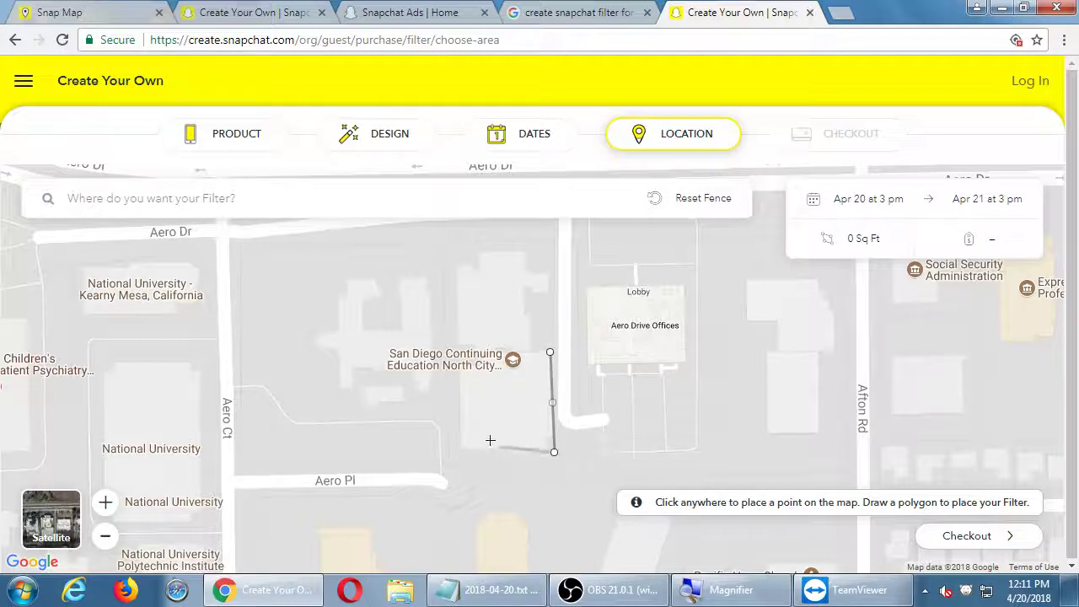
click(461, 452)
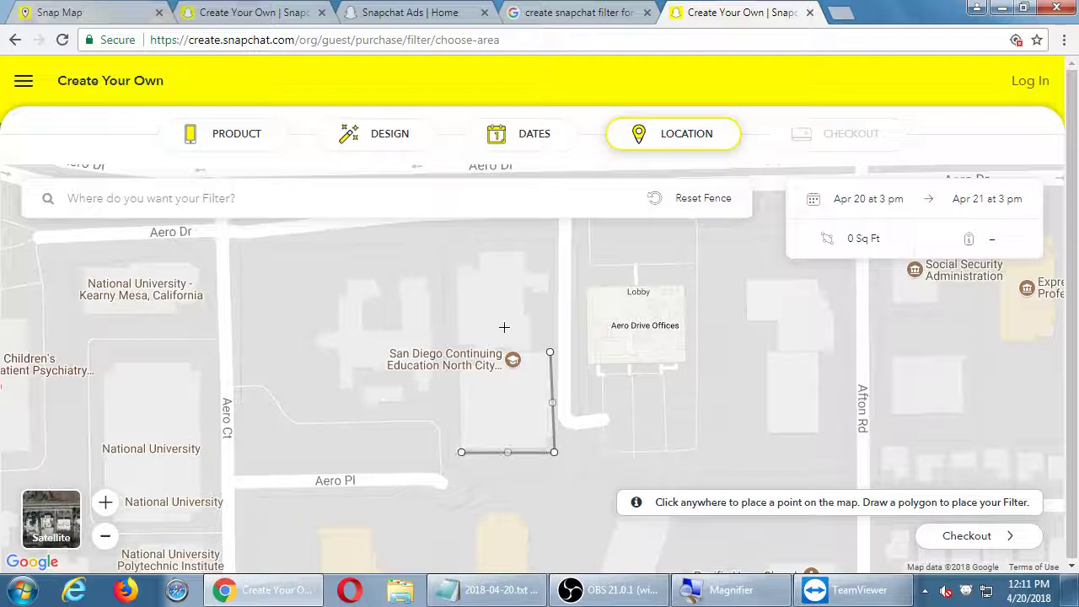
click(458, 252)
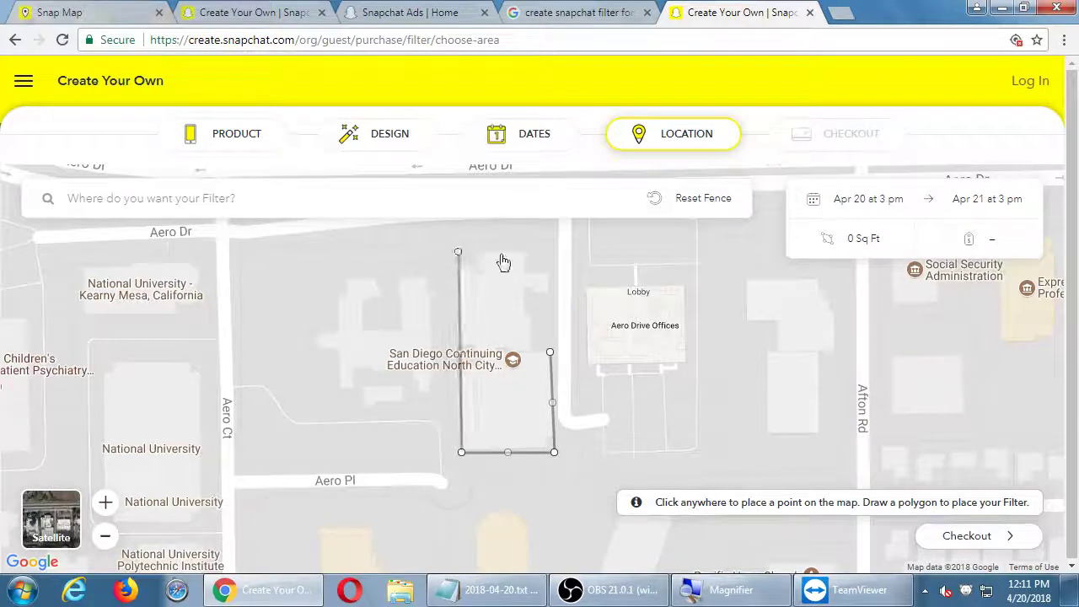
click(548, 248)
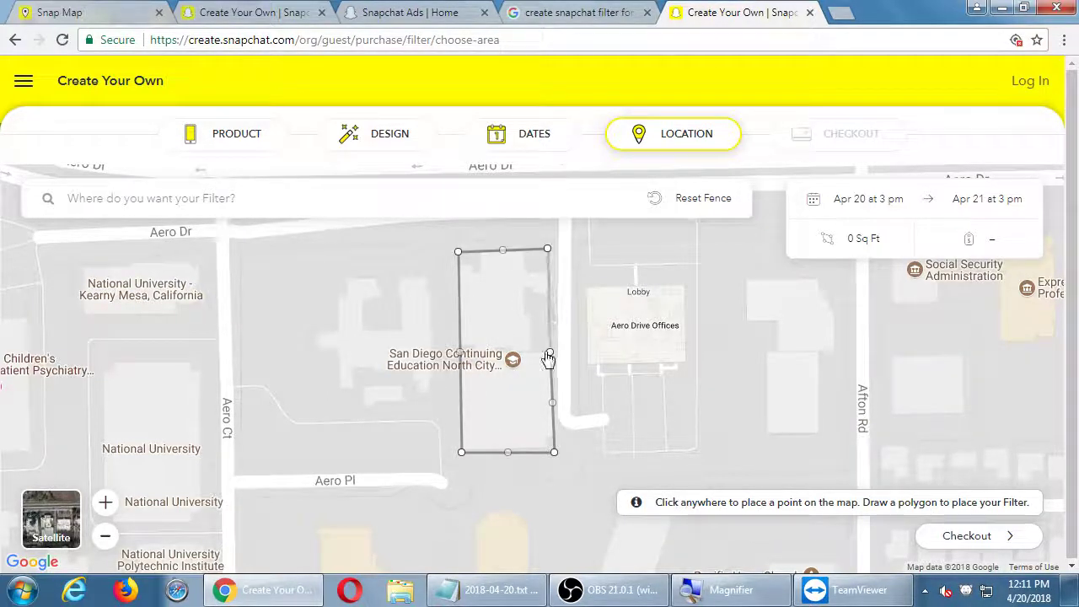
click(549, 354)
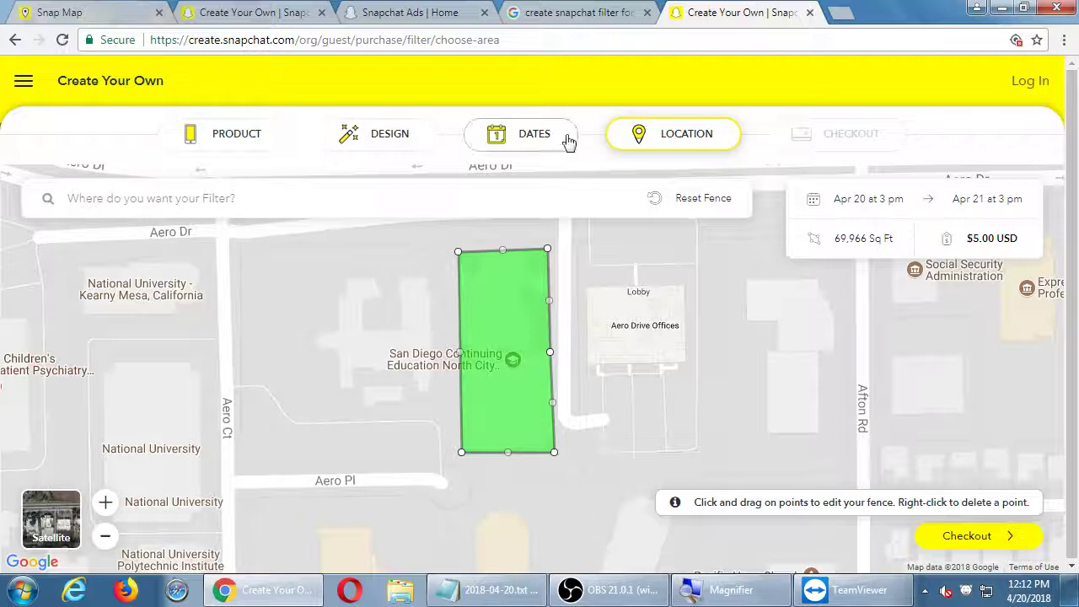
Make the event April 30 ending 11:00 pm, and pull the fence corner in to 69,302 sq ft
click(531, 137)
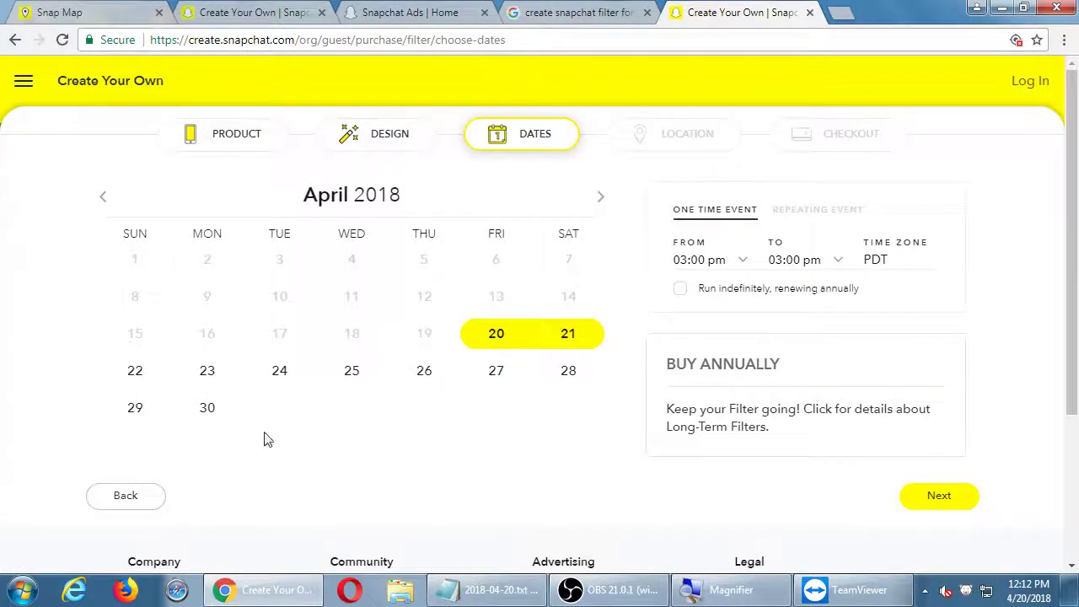
click(214, 424)
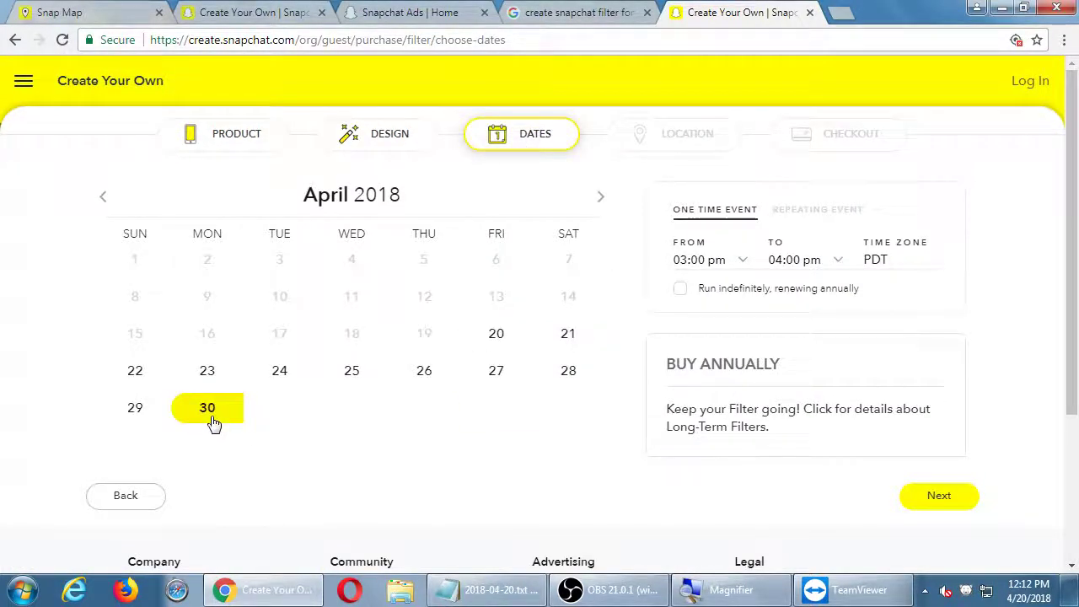
click(835, 259)
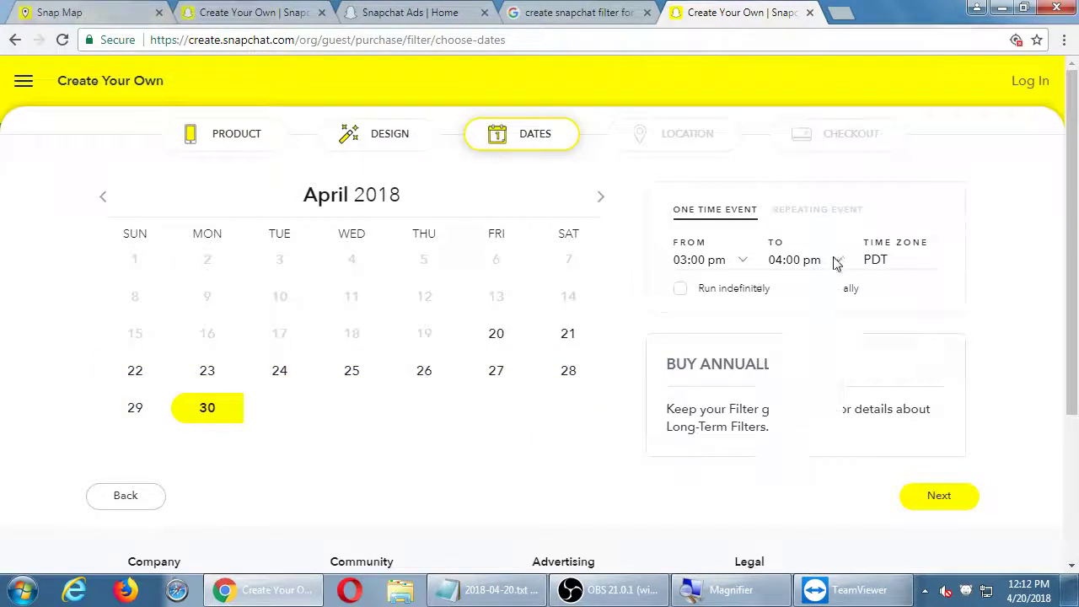
click(805, 471)
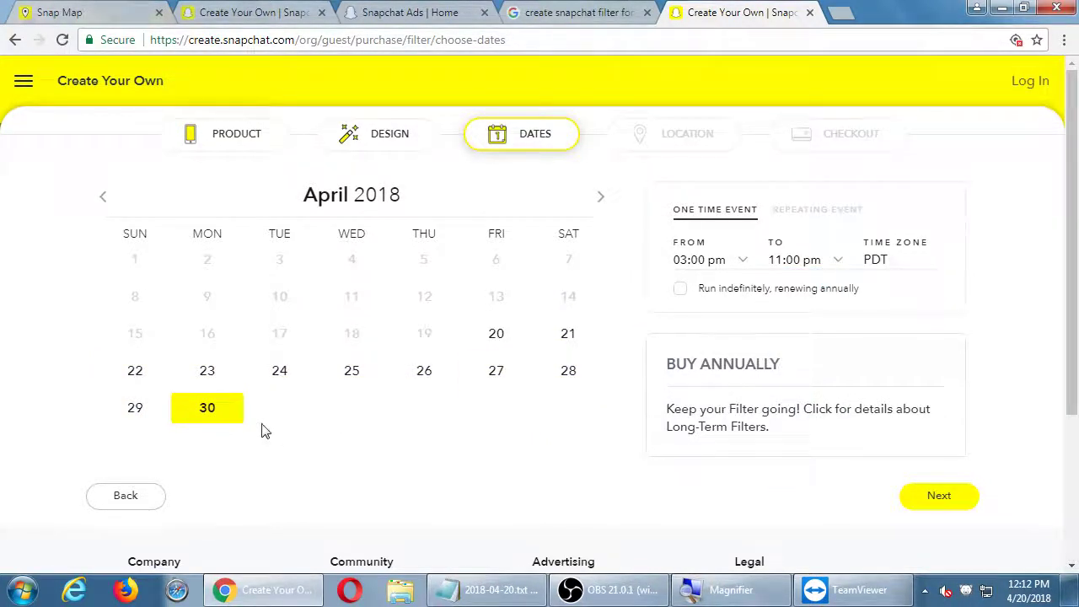
click(929, 494)
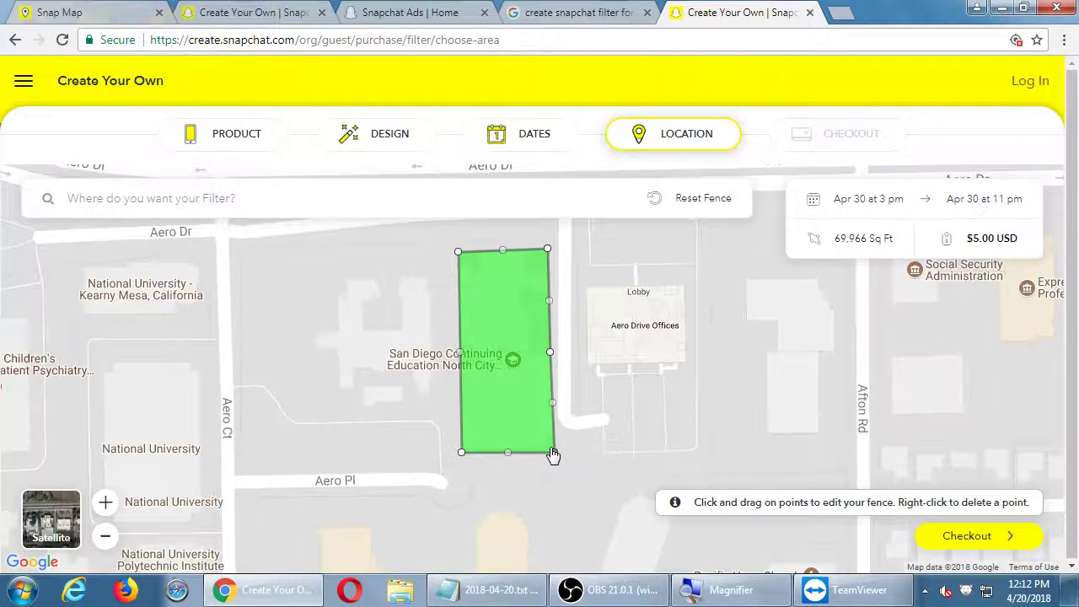
drag(553, 459, 549, 453)
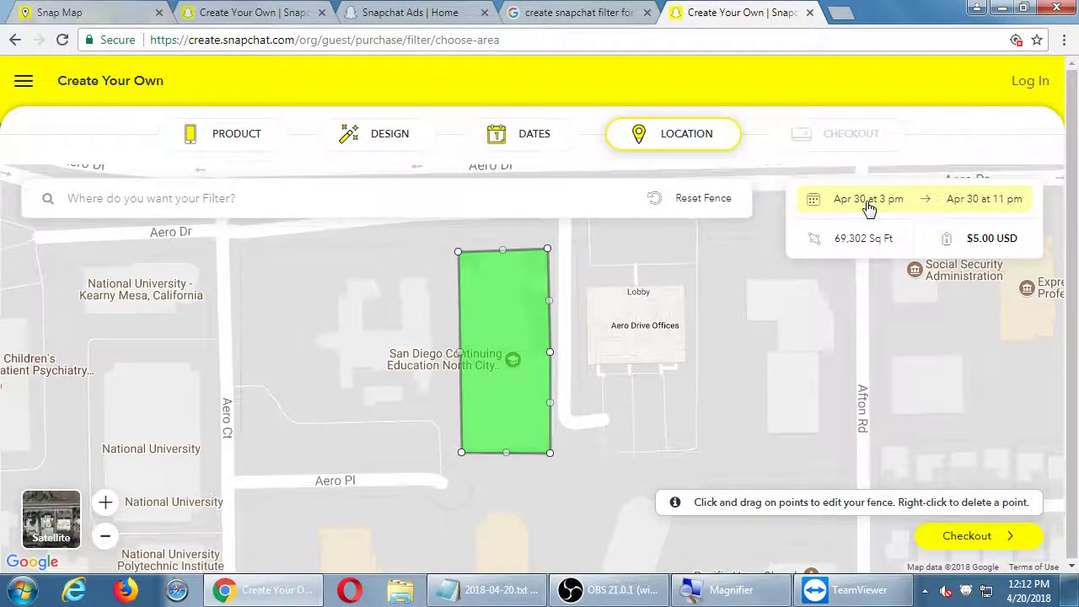
Set the filter dates to run April 20 through April 30, raising the price to $24.84
click(536, 150)
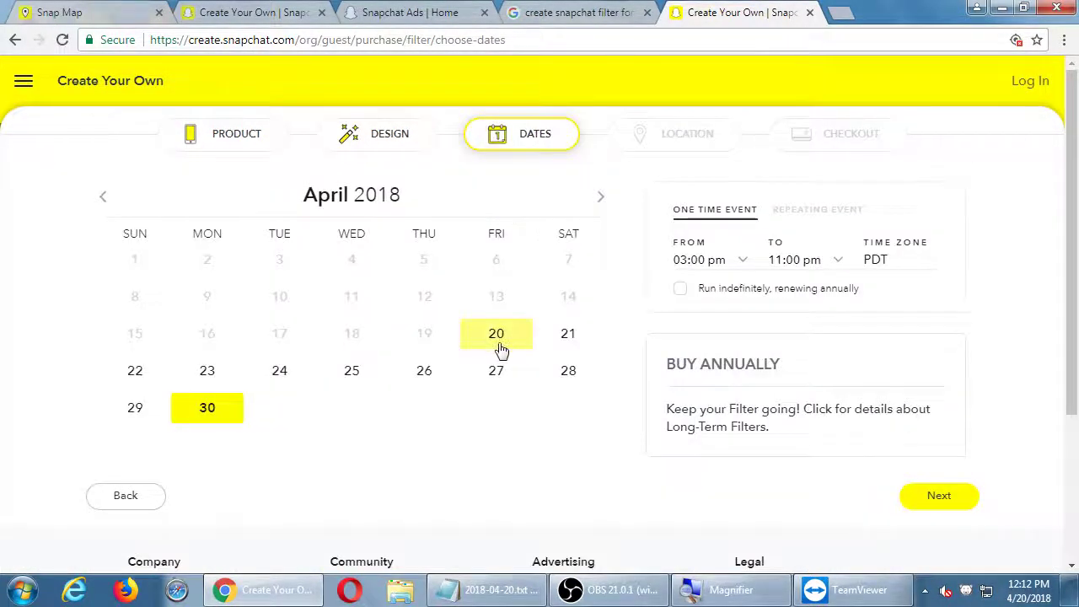
click(501, 346)
click(200, 417)
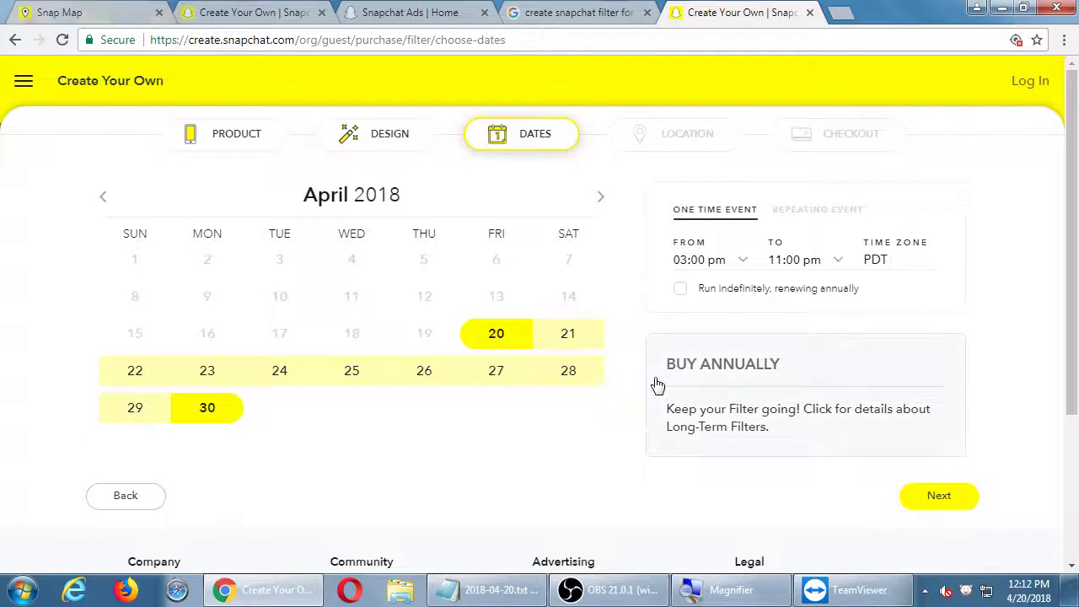
click(924, 502)
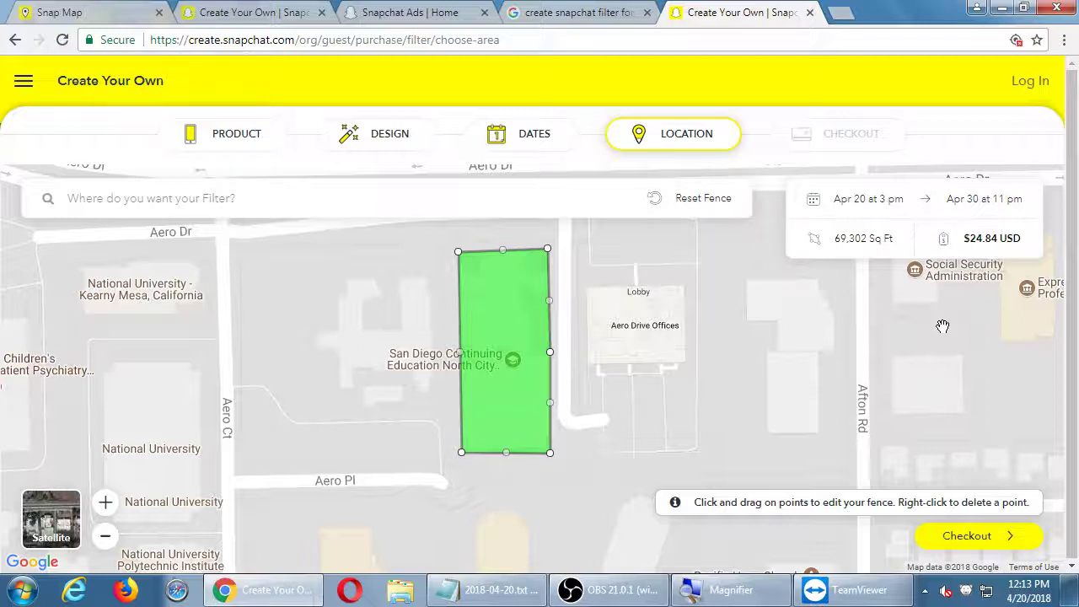
Reset the geofence to 0 sq ft and zoom out over San Diego
scroll(761, 378, down, 2)
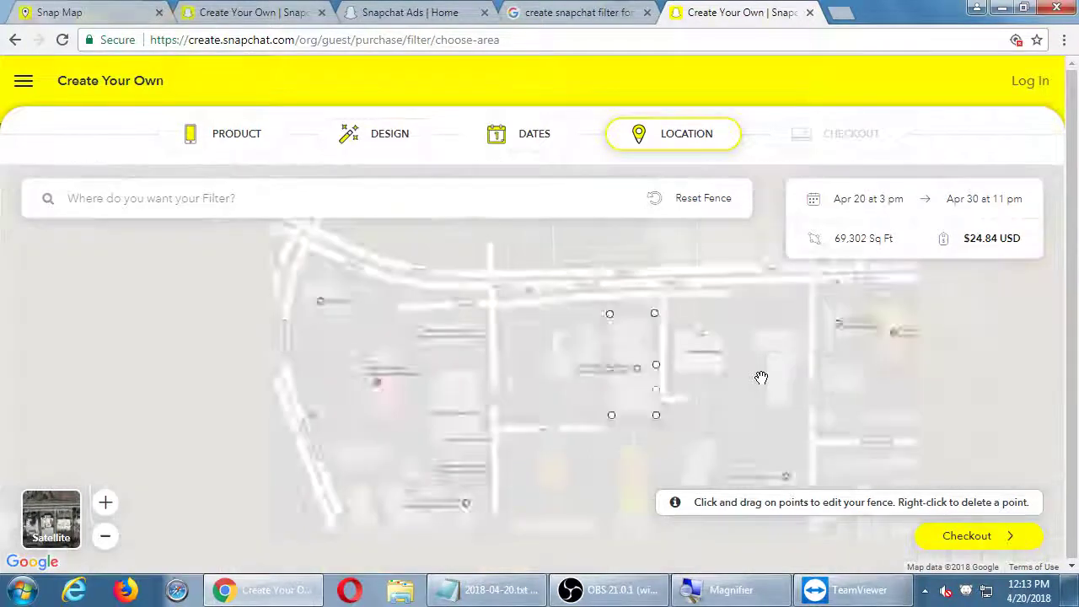
click(679, 203)
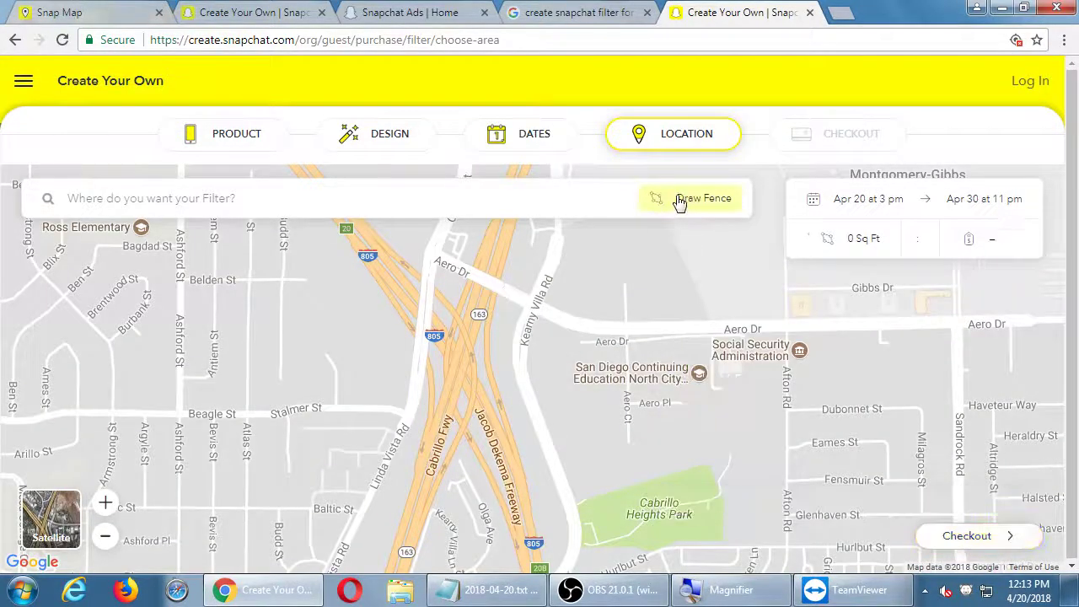
scroll(728, 261, down, 1)
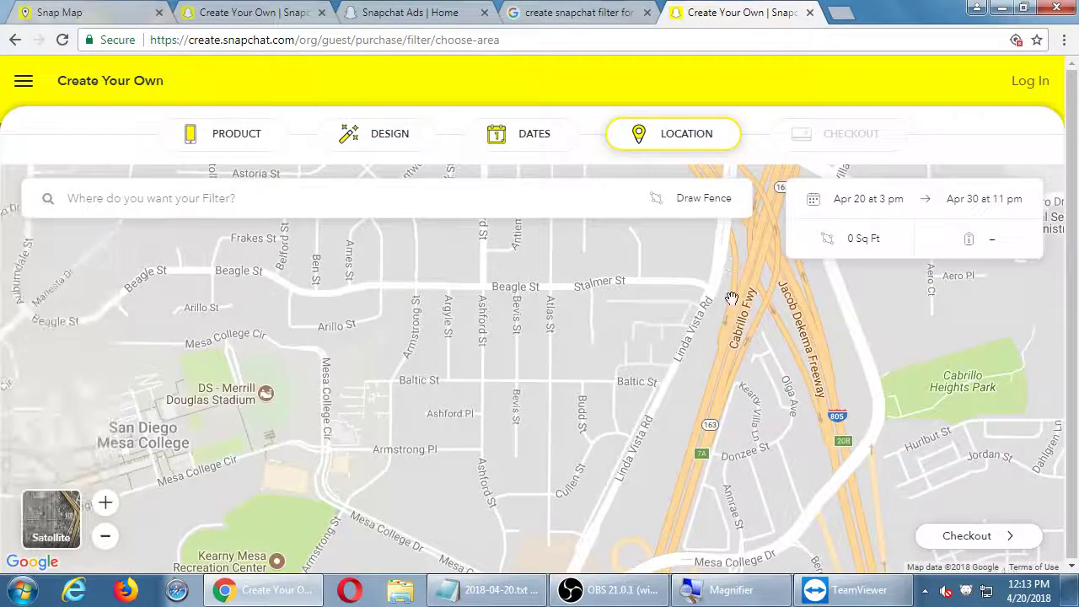
drag(559, 402, 534, 333)
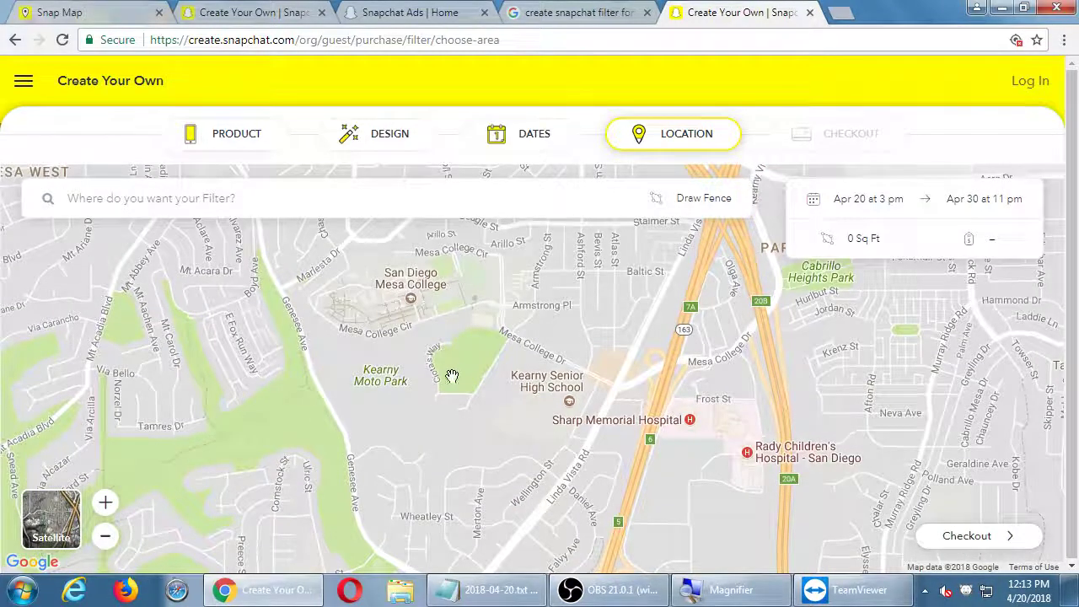
drag(431, 384, 550, 295)
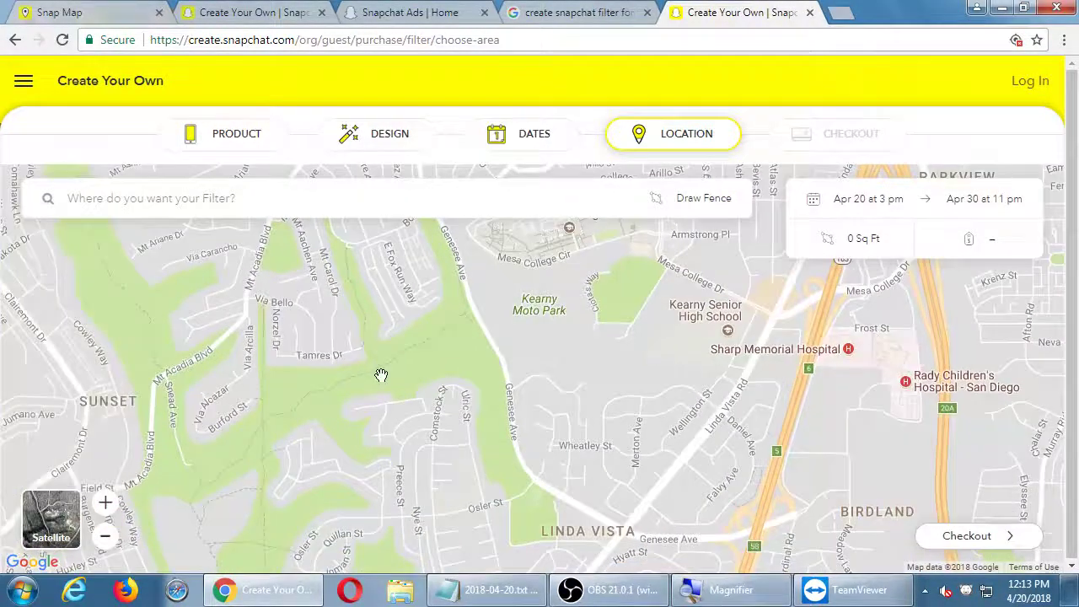
scroll(381, 374, down, 1)
scroll(427, 373, down, 1)
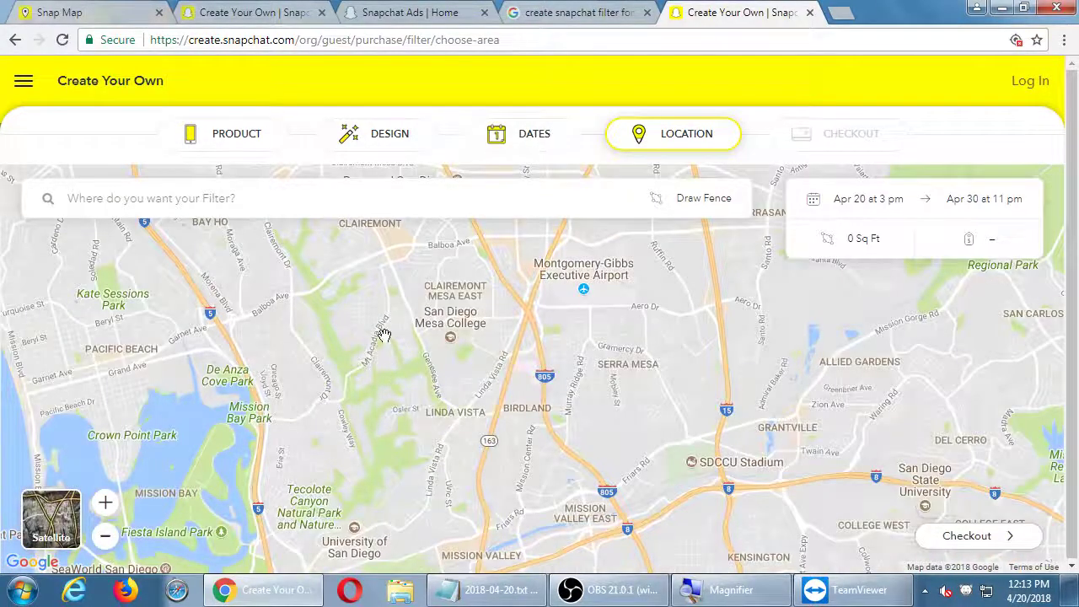
Pan the map over Mission Valley and Kensington to College West beside San Diego State University
drag(388, 359, 375, 203)
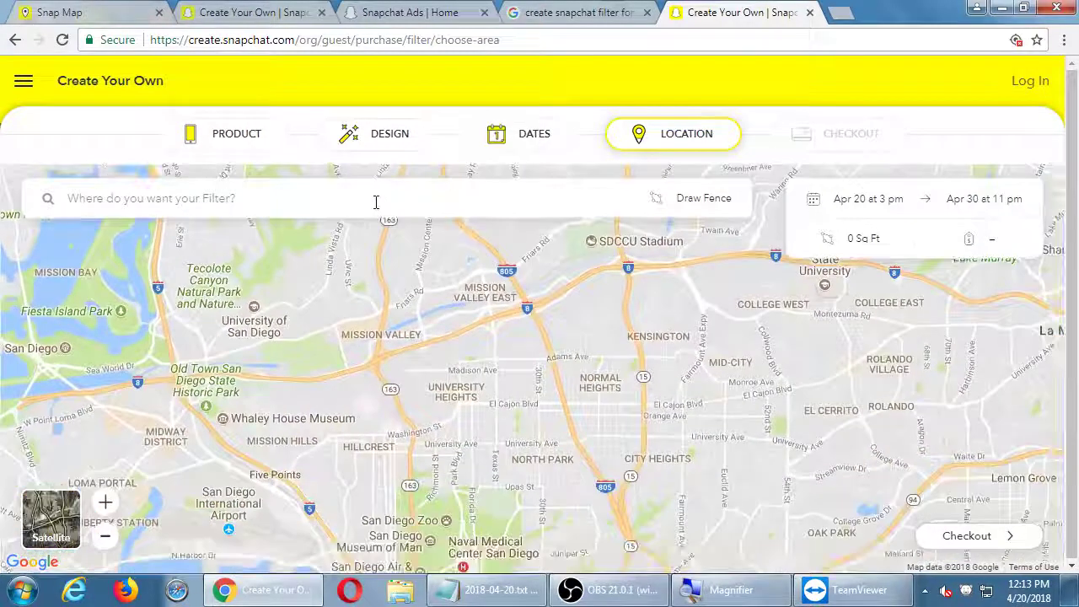
scroll(391, 402, up, 3)
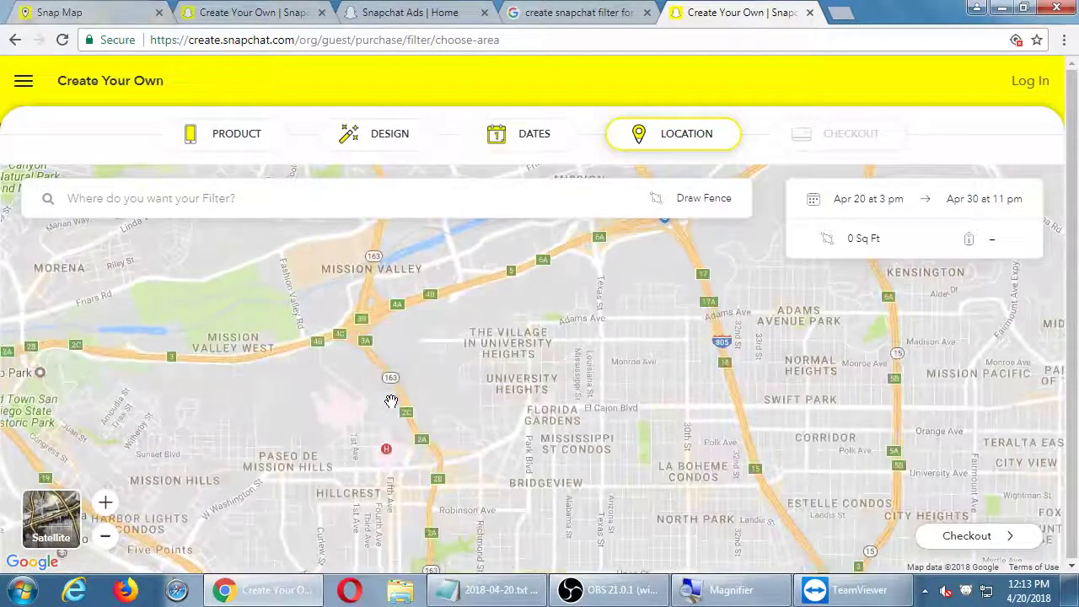
drag(420, 410, 362, 419)
drag(523, 364, 363, 432)
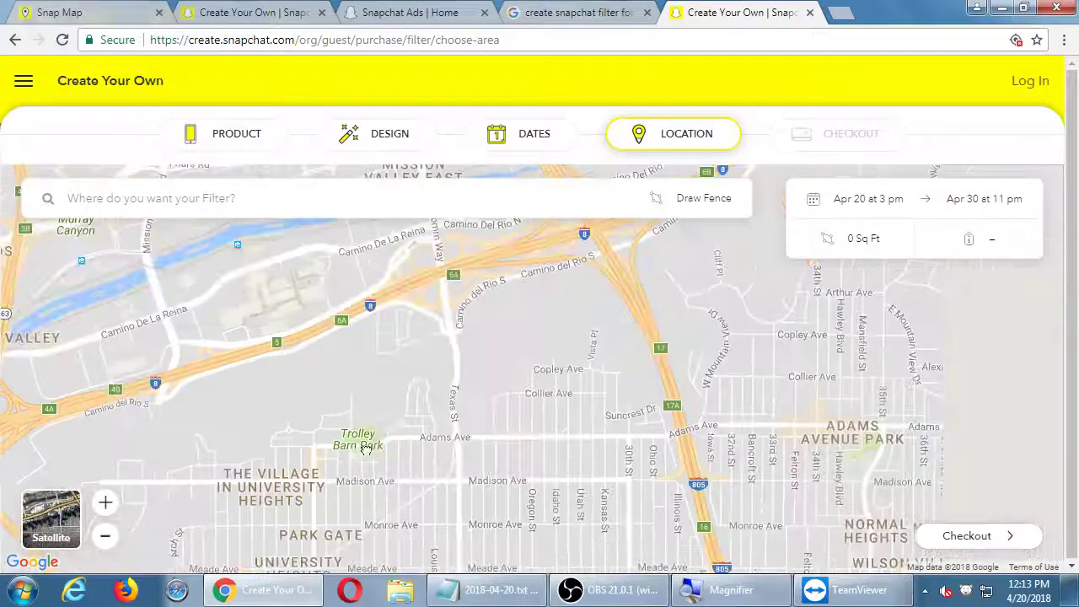
scroll(563, 363, up, 1)
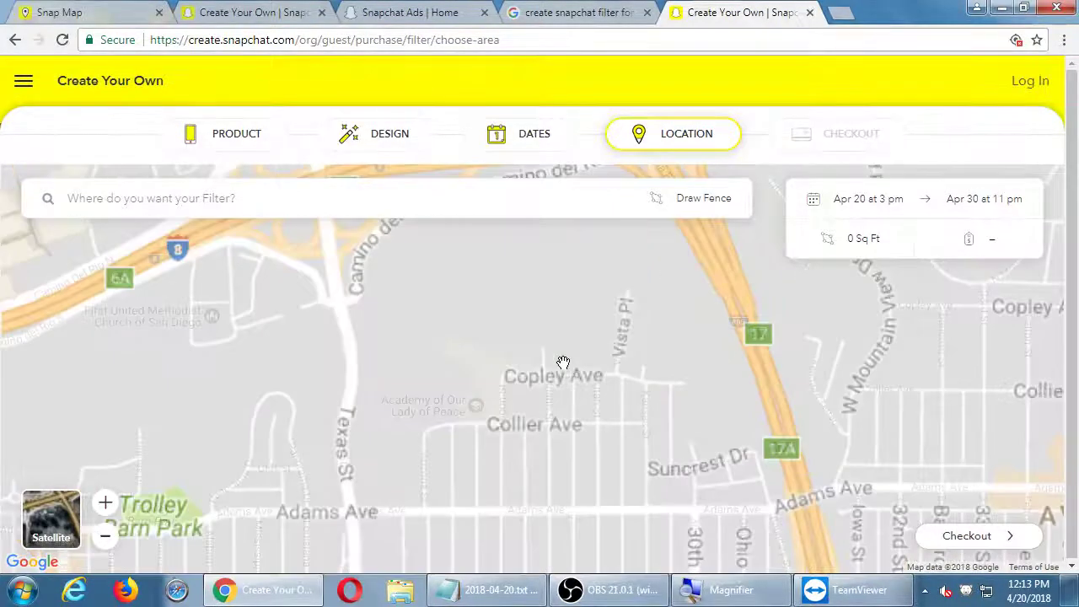
scroll(560, 384, up, 1)
scroll(560, 383, down, 1)
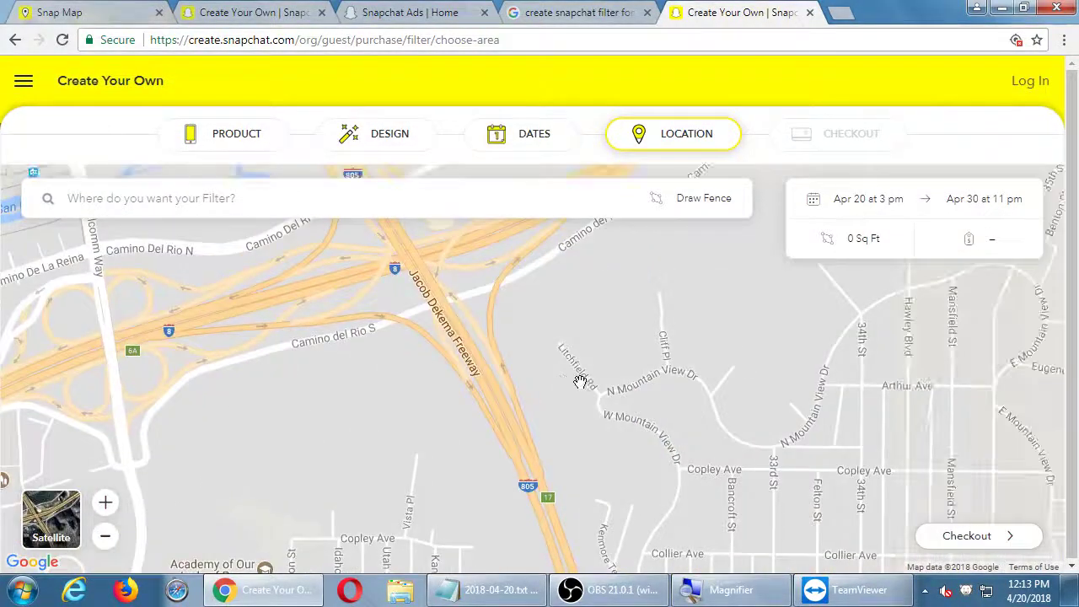
drag(734, 342, 441, 421)
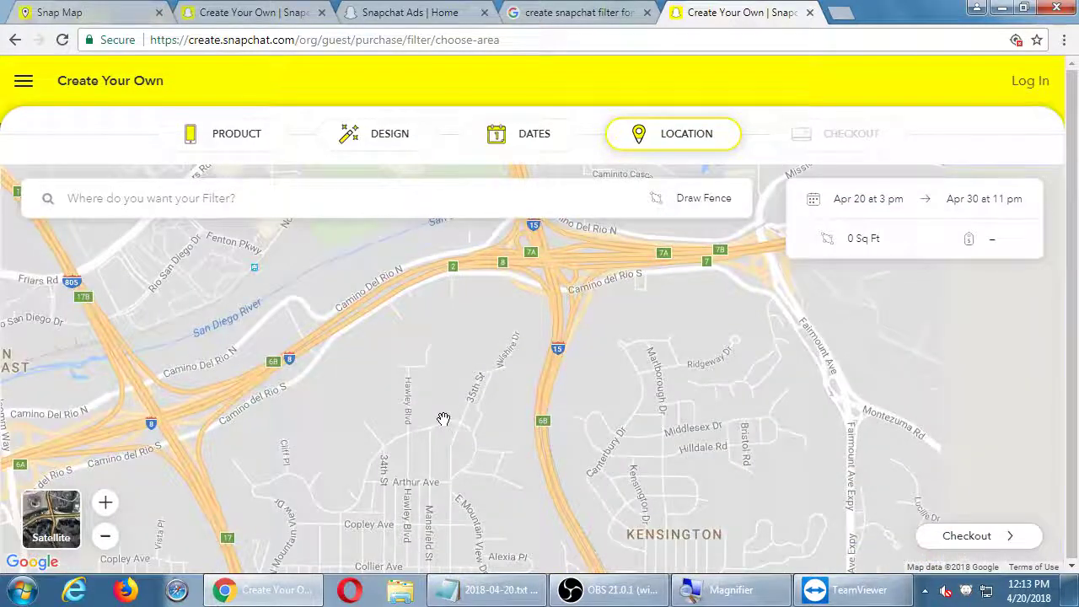
drag(775, 253, 428, 316)
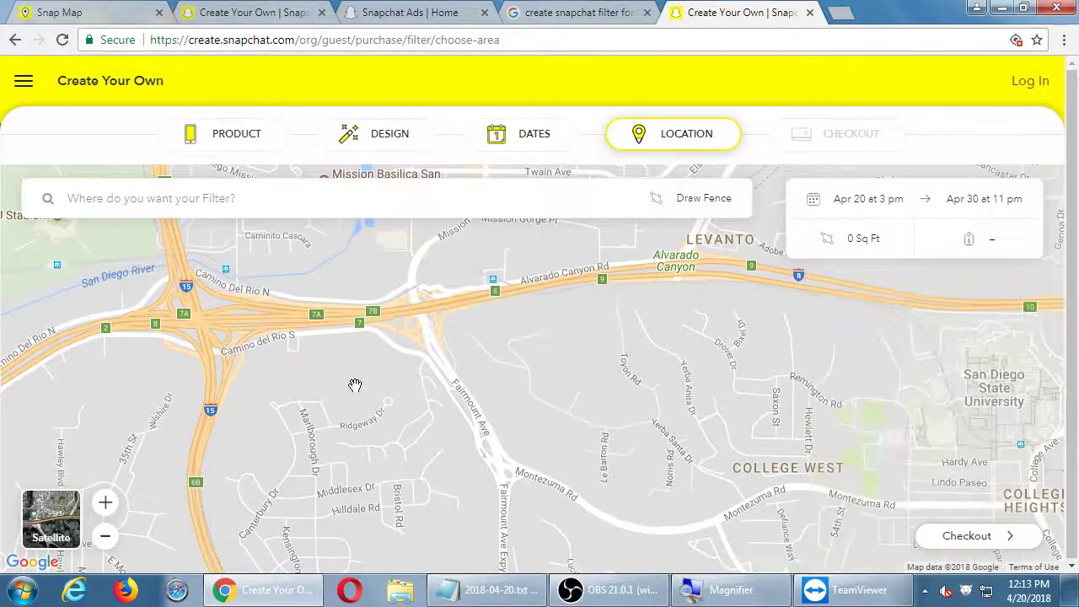
drag(354, 380, 652, 330)
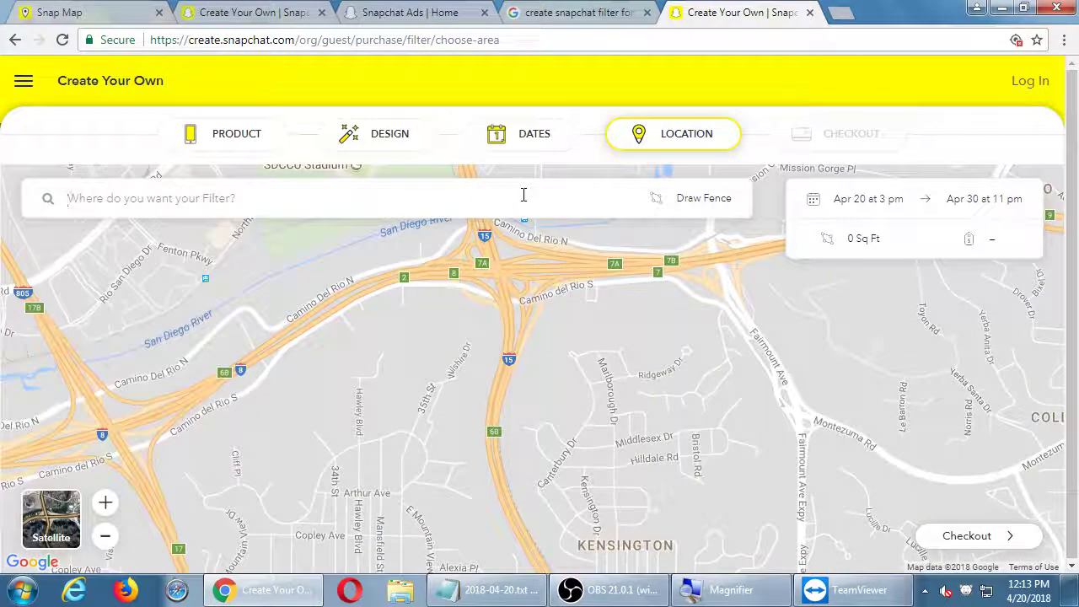
Search 'q' and choose Qualcomm Stadium as the filter location
text(sta)
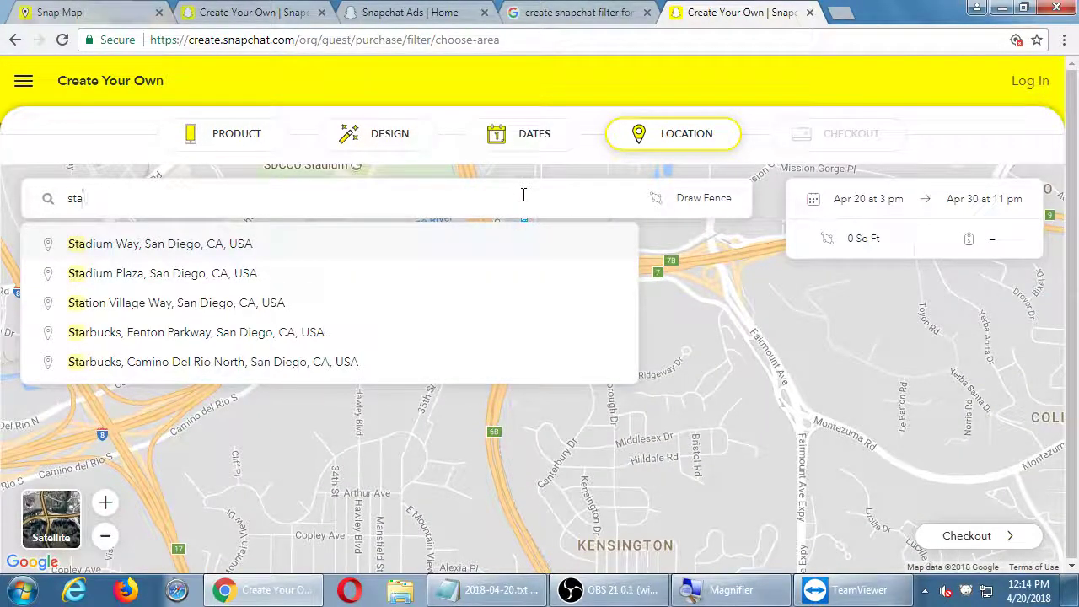
key(BackSpace)
key(BackSpace)
key(BackSpace)
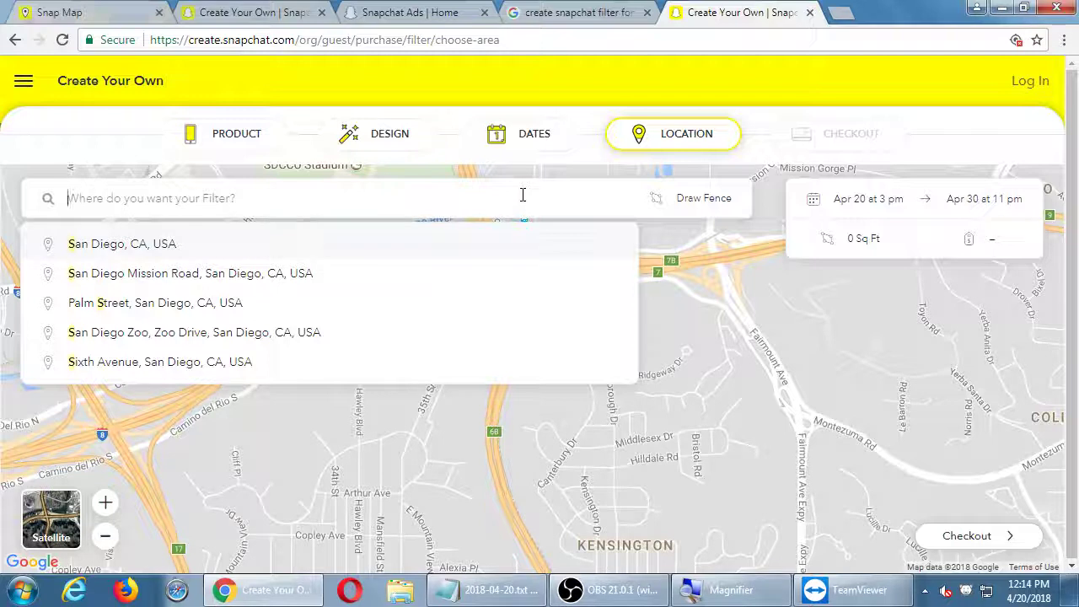
text(q)
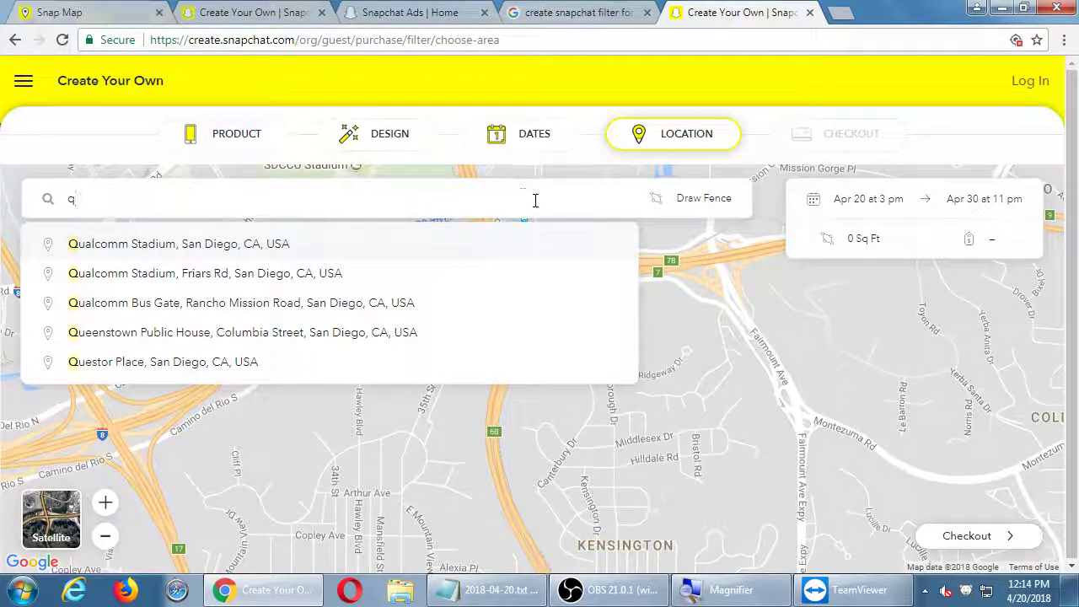
click(305, 248)
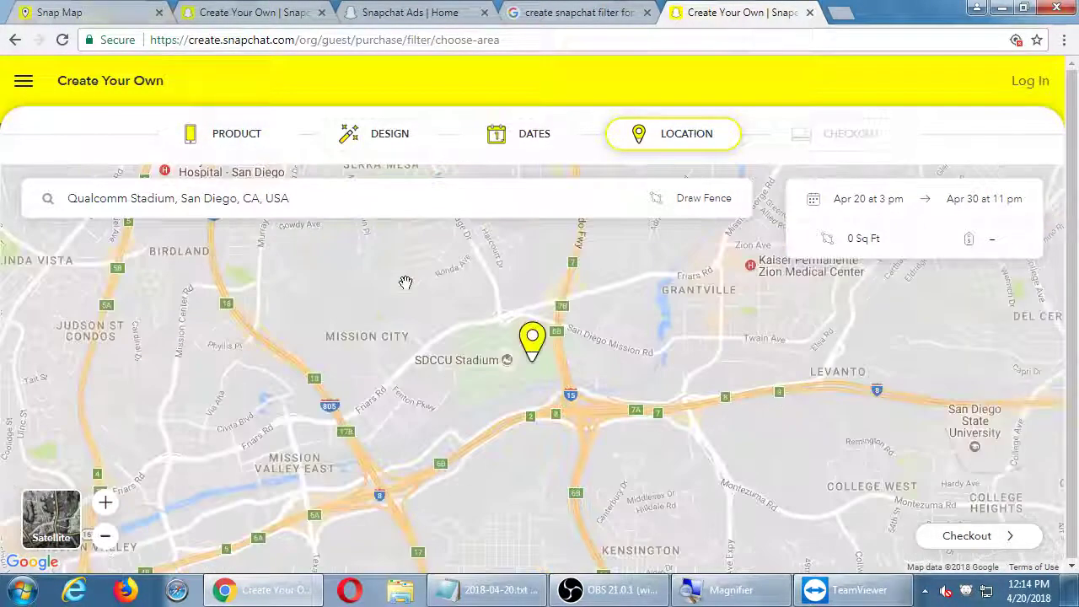
Replace the search text and zoom in on SDCCU Stadium near Murphy Canyon
double_click(366, 210)
key(ctrl+a)
text(s)
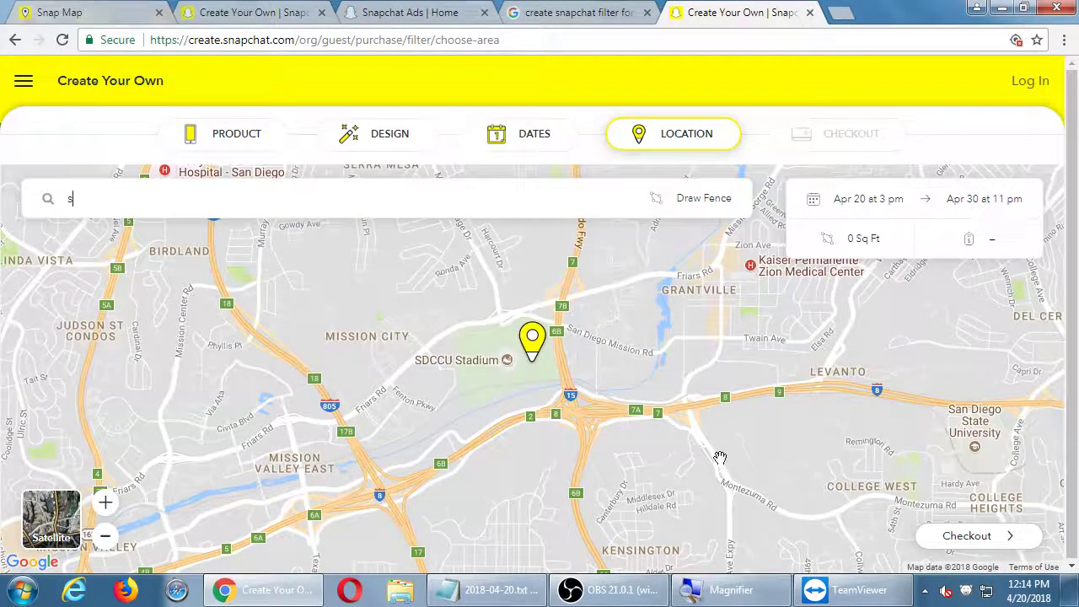
drag(662, 437, 527, 378)
scroll(392, 325, up, 1)
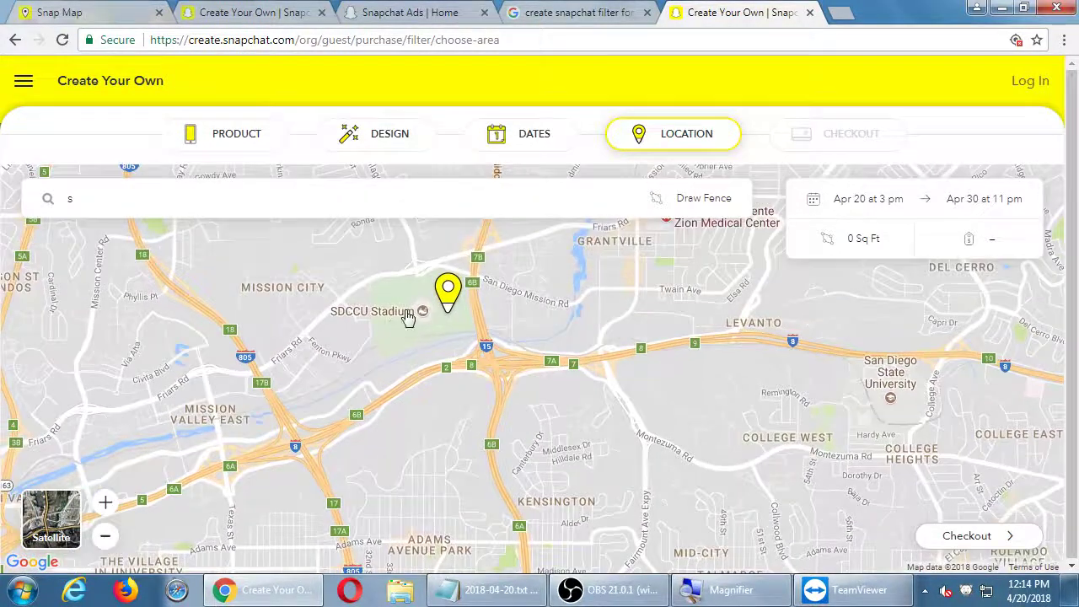
scroll(410, 315, up, 1)
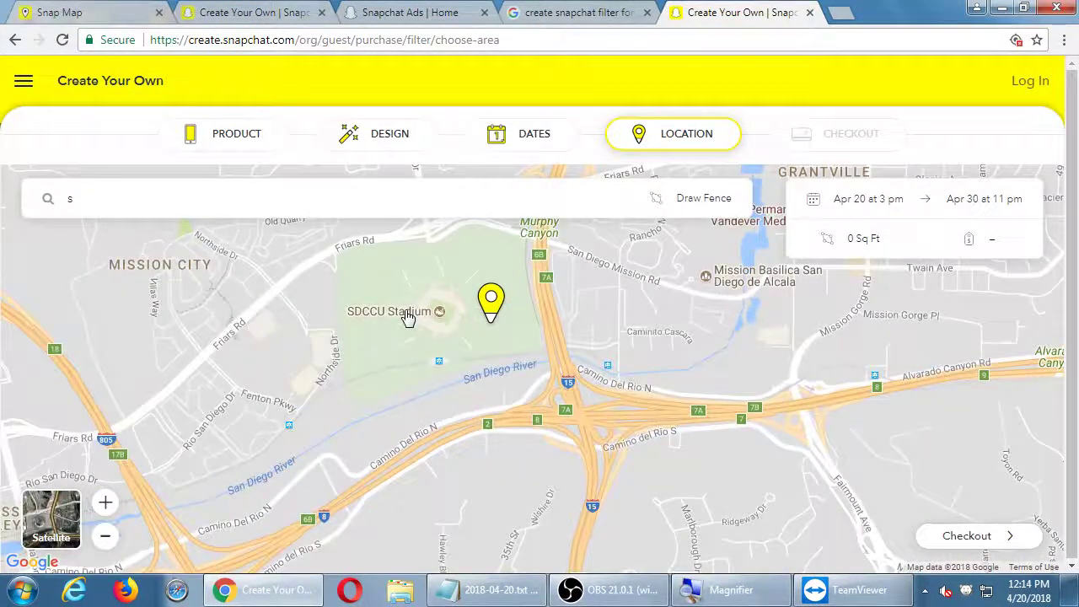
drag(407, 317, 356, 379)
scroll(357, 380, up, 1)
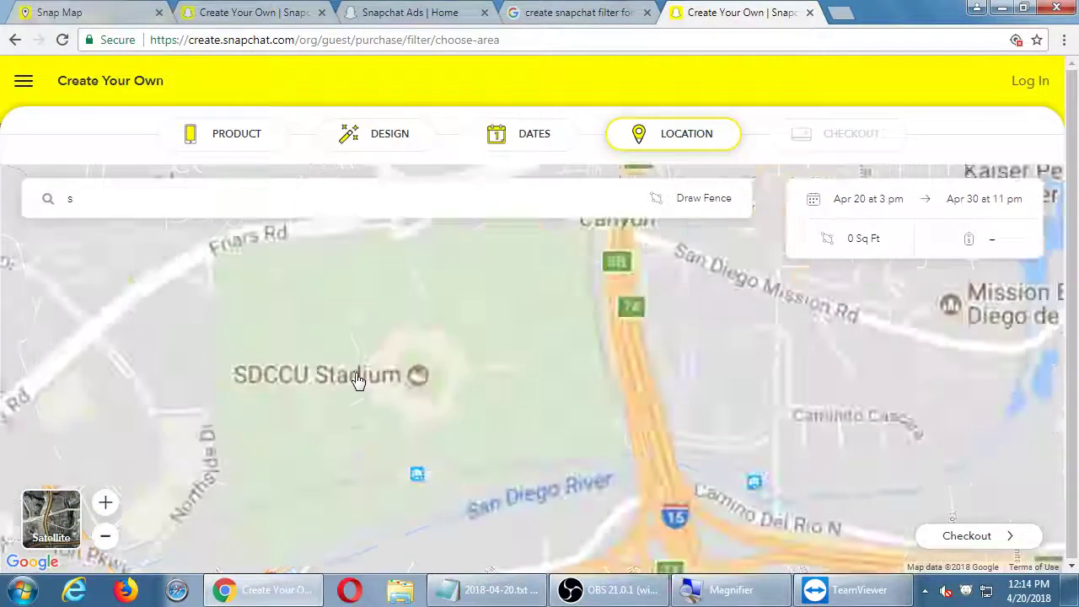
scroll(358, 380, down, 1)
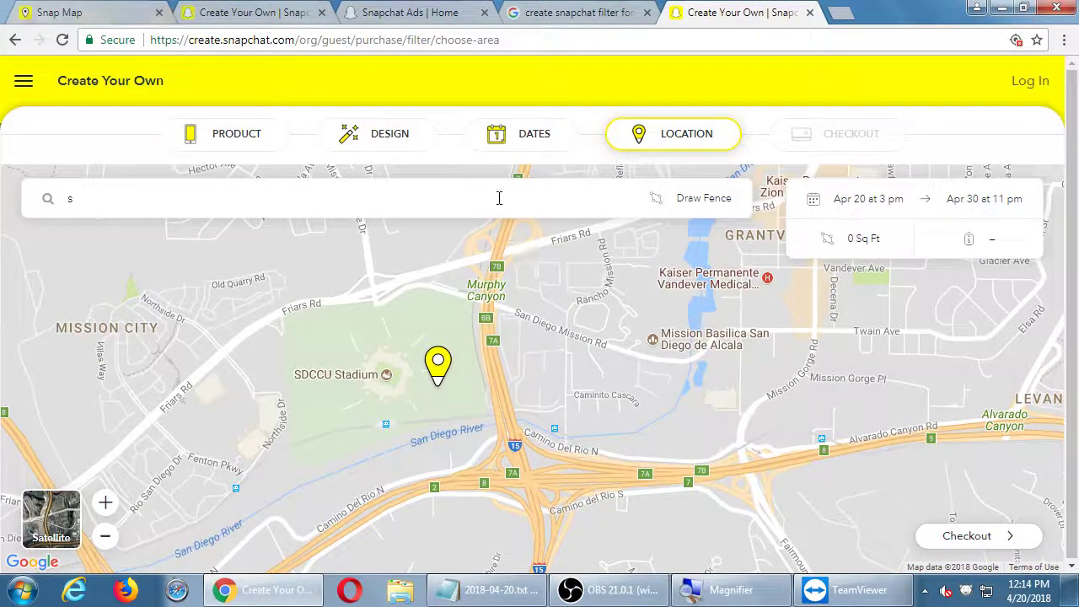
Clear the location search box and dismiss its suggestions
click(499, 199)
key(BackSpace)
click(610, 456)
Fence SDCCU Stadium with four corners ($560.43), then return to the April 20–30 dates
click(712, 200)
click(284, 314)
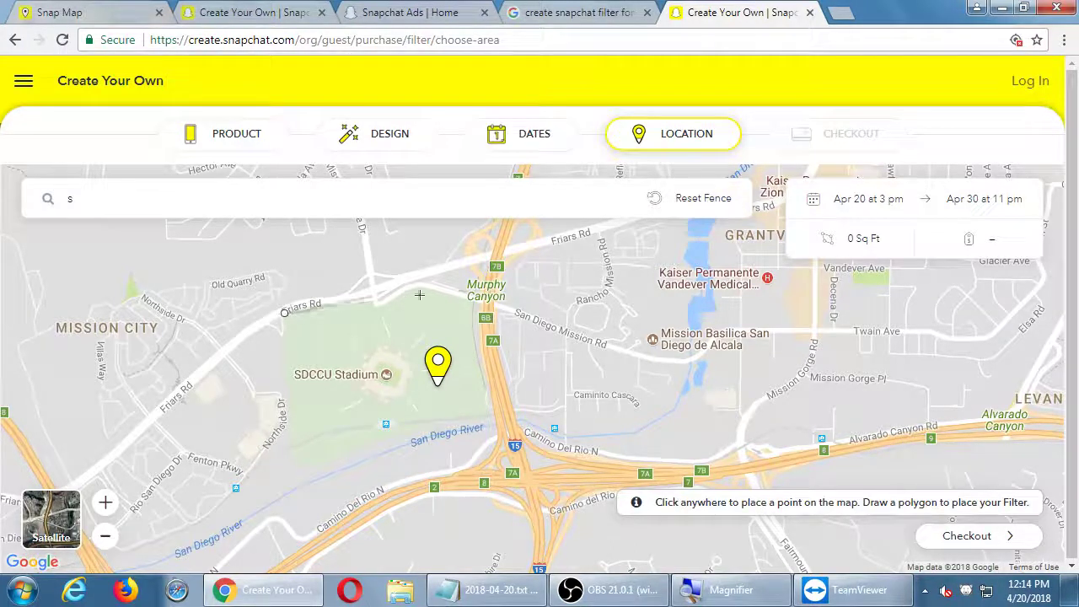
click(470, 299)
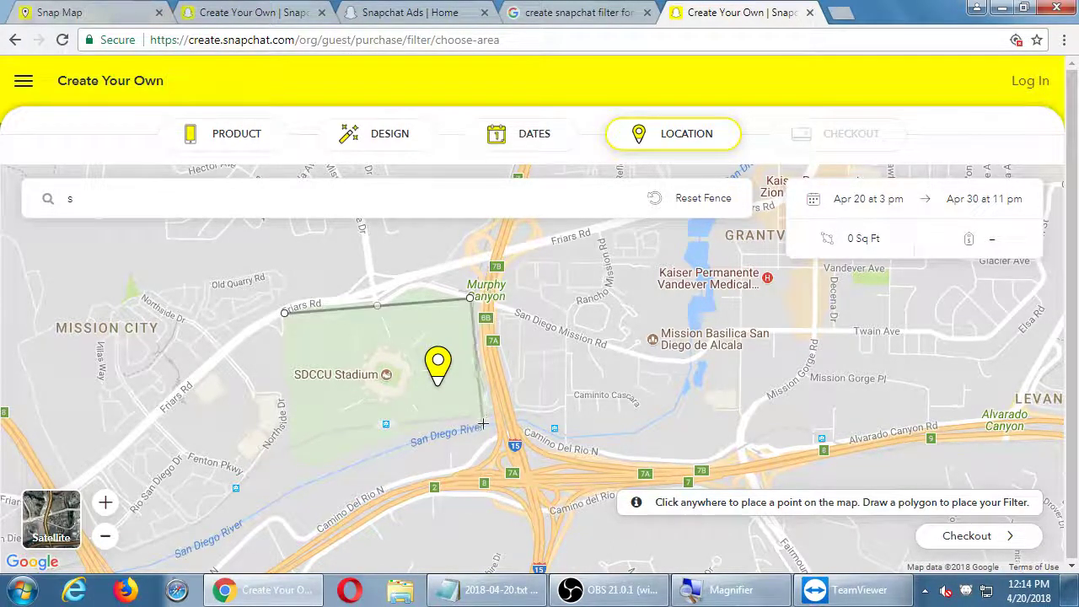
click(482, 416)
click(299, 472)
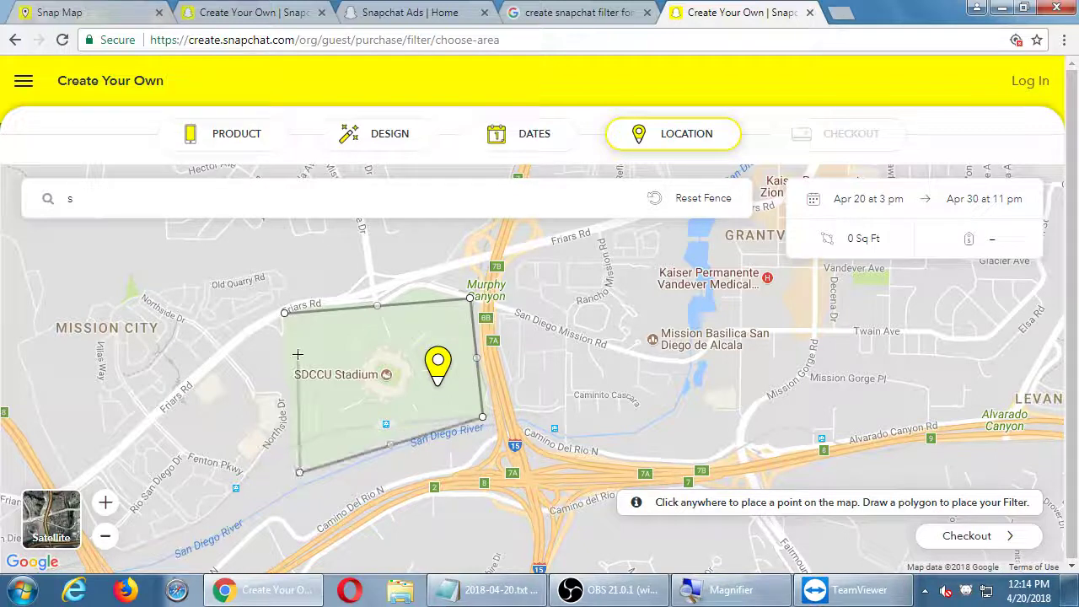
click(284, 314)
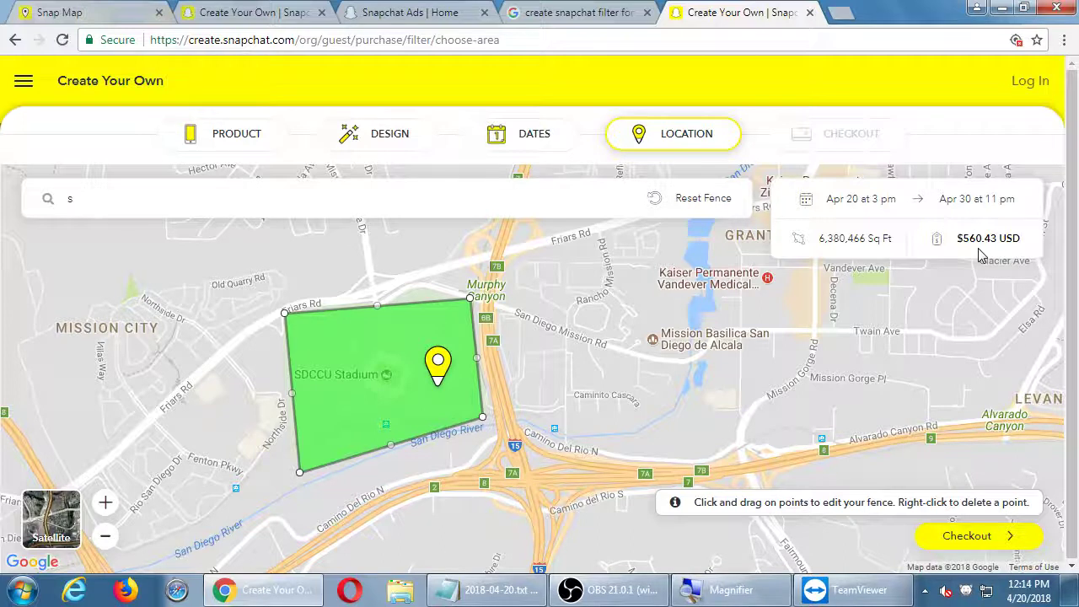
click(538, 145)
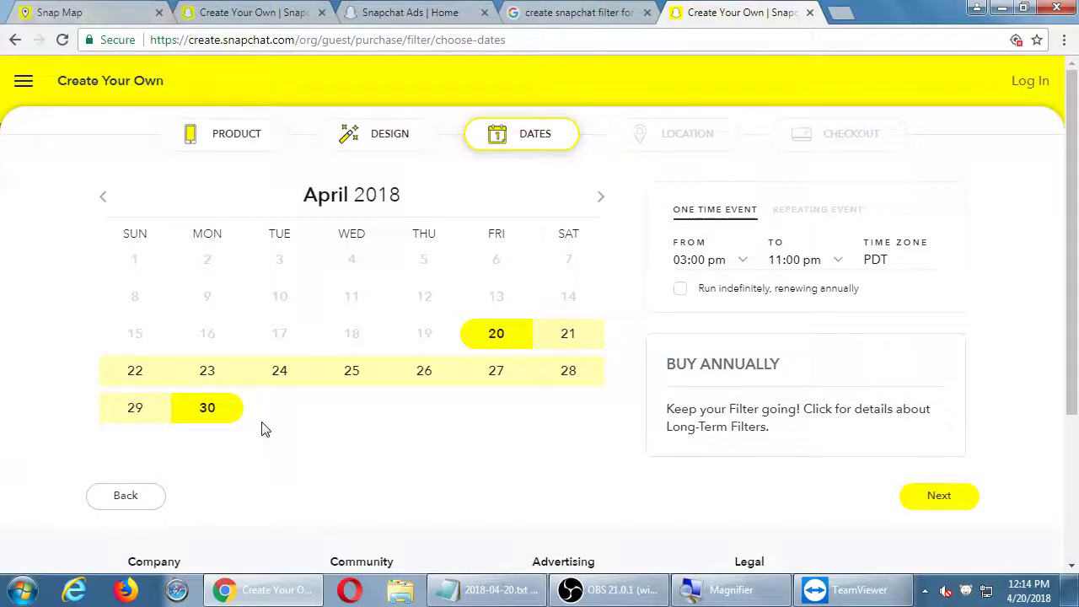
Return to the Location map showing the 6,380,466 Sq Ft SDCCU Stadium fence
click(688, 145)
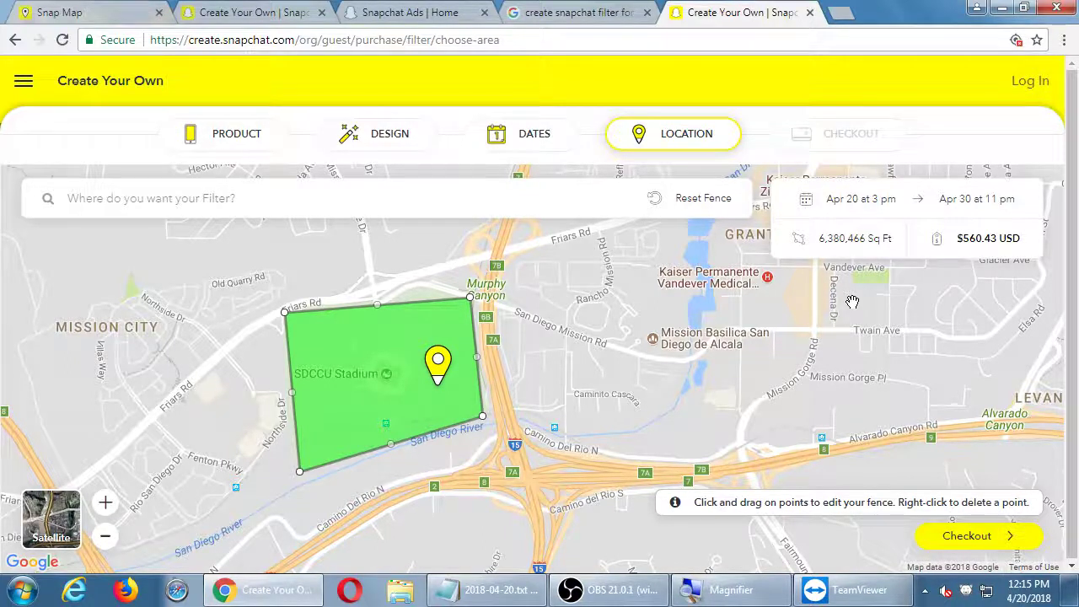
Reset the stadium fence, check the Petco Park blackout circle (unavailable April 28), then return to dates
click(679, 202)
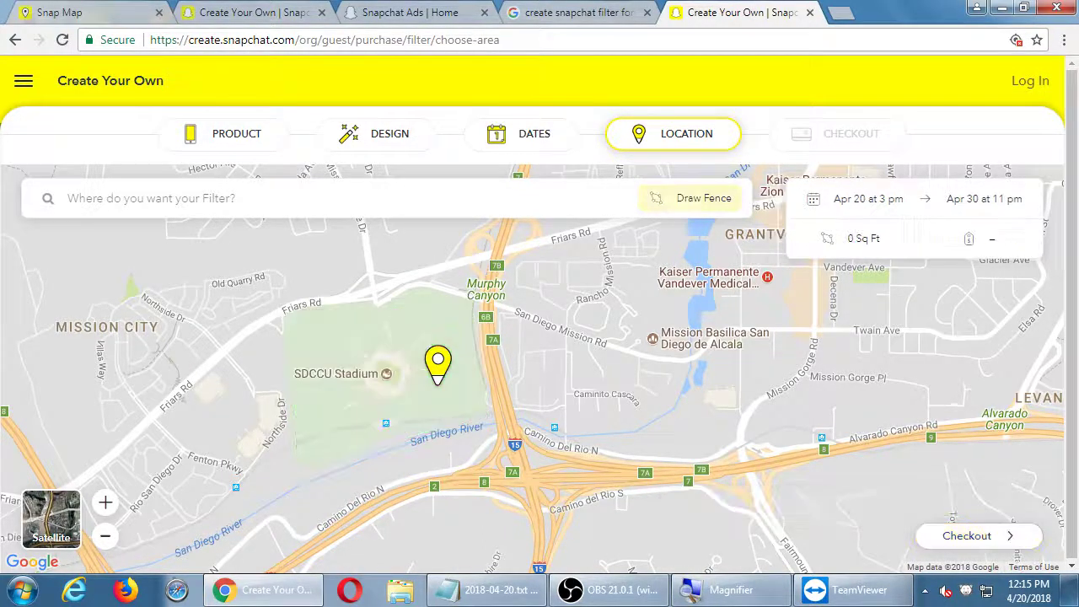
scroll(610, 283, down, 3)
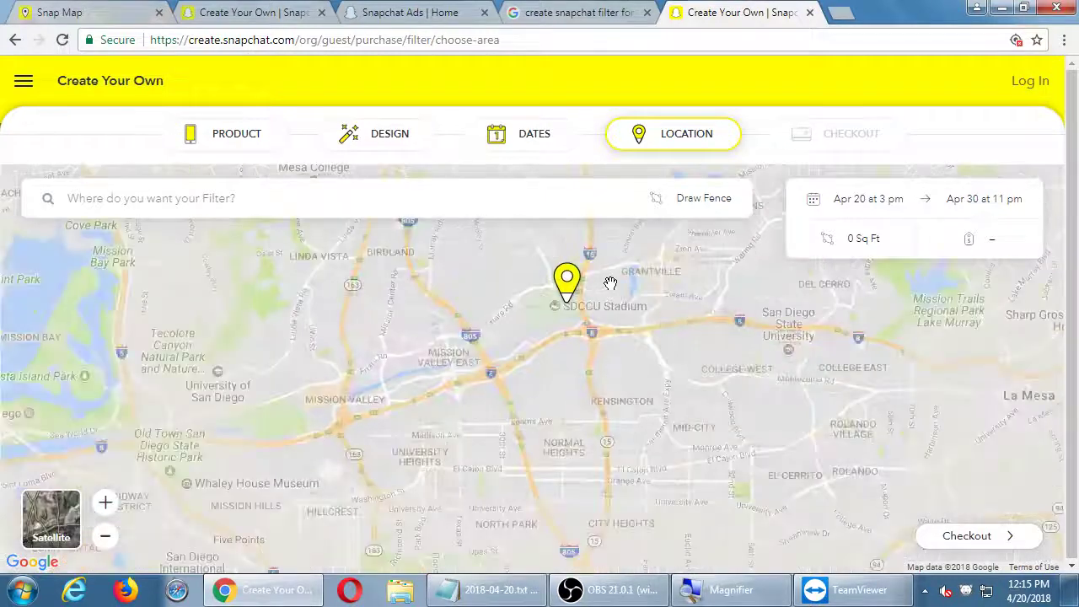
drag(379, 347, 431, 284)
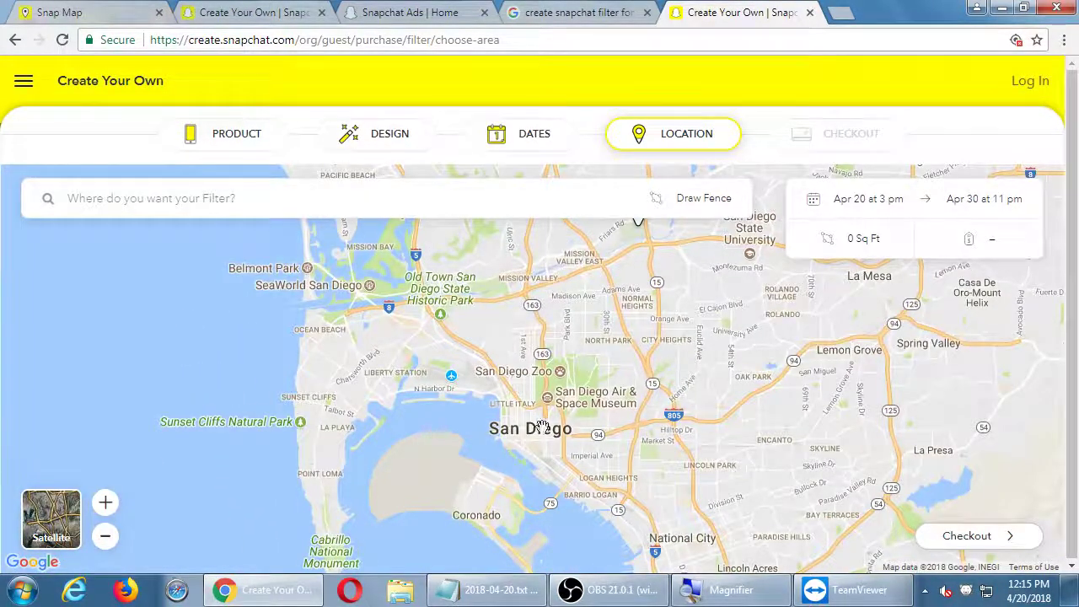
scroll(441, 366, up, 1)
scroll(445, 365, up, 3)
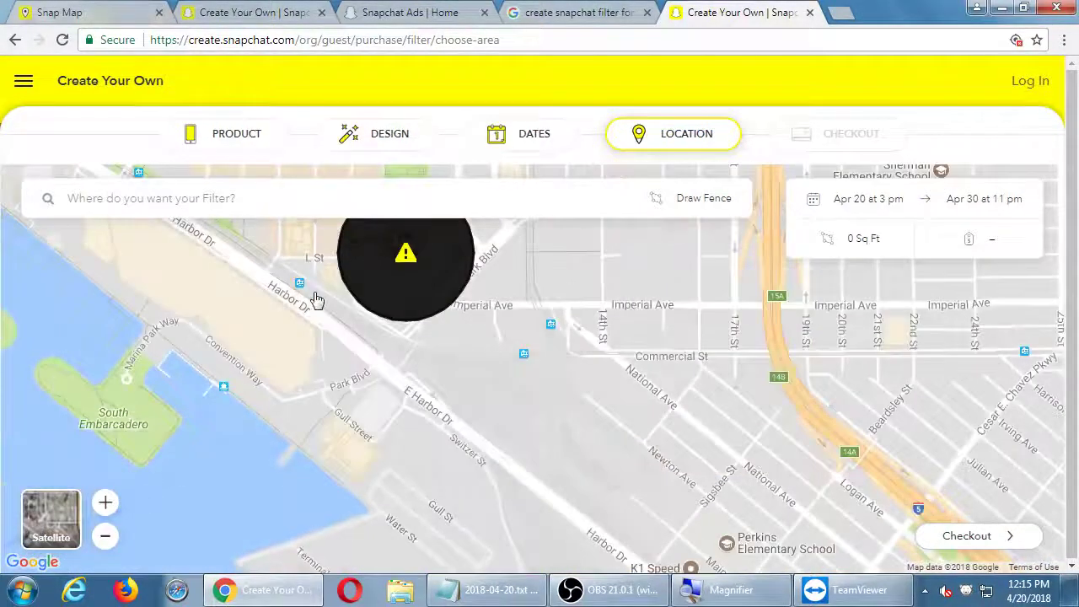
drag(285, 290, 291, 405)
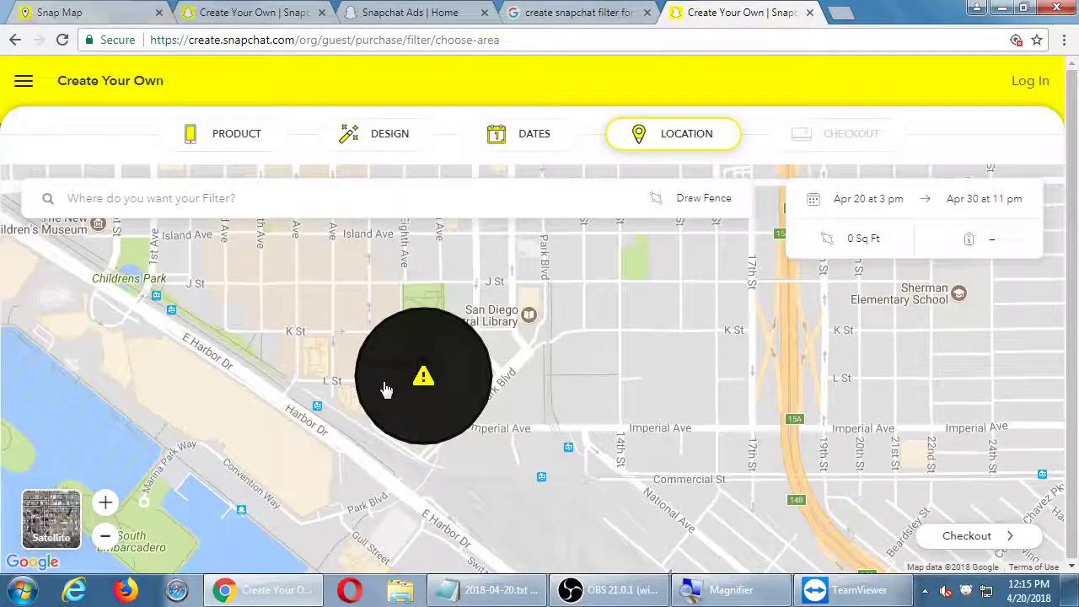
mouse_move(424, 379)
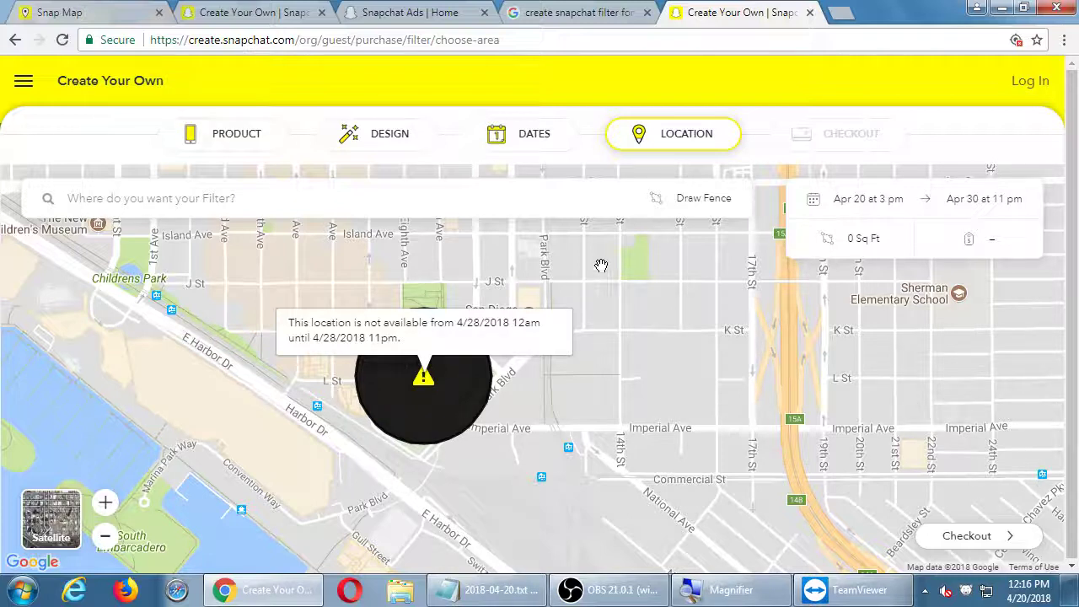
click(551, 150)
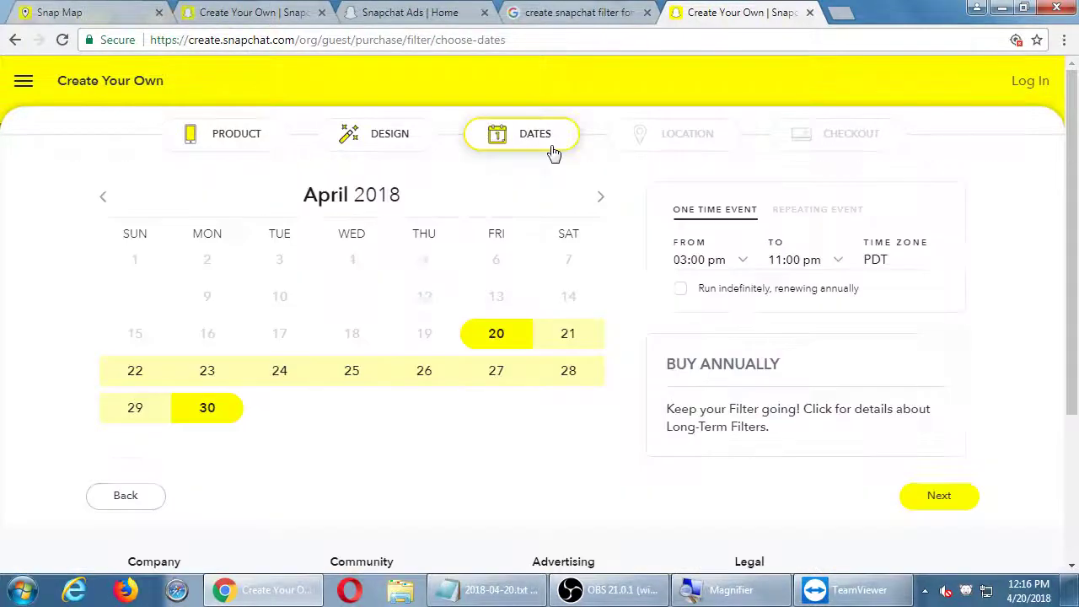
Set the filter's dates to April 20 through April 27 and continue to Location
click(502, 346)
click(500, 346)
click(436, 373)
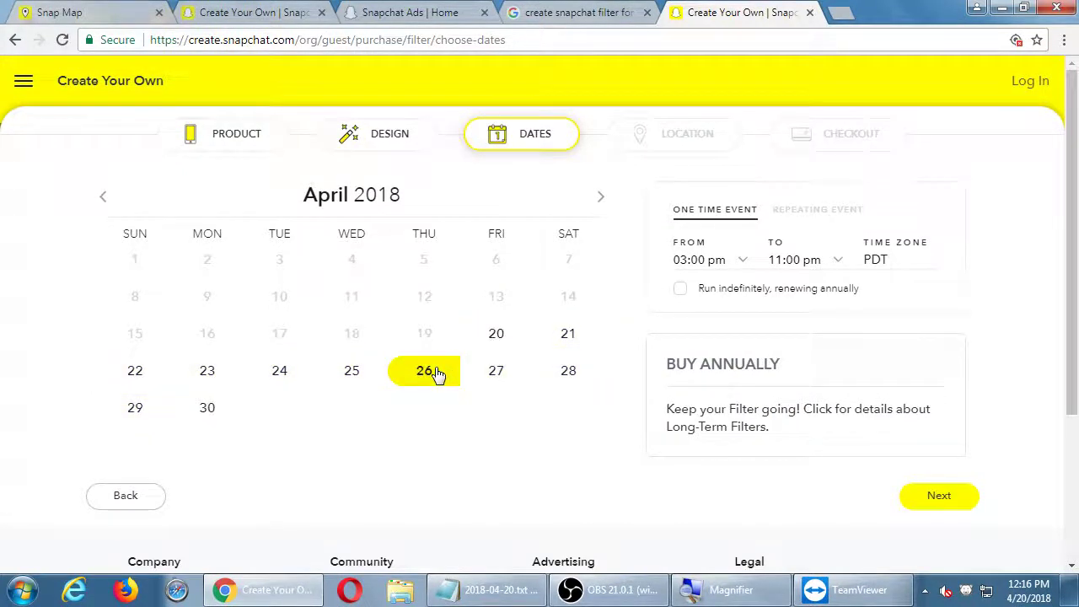
click(479, 347)
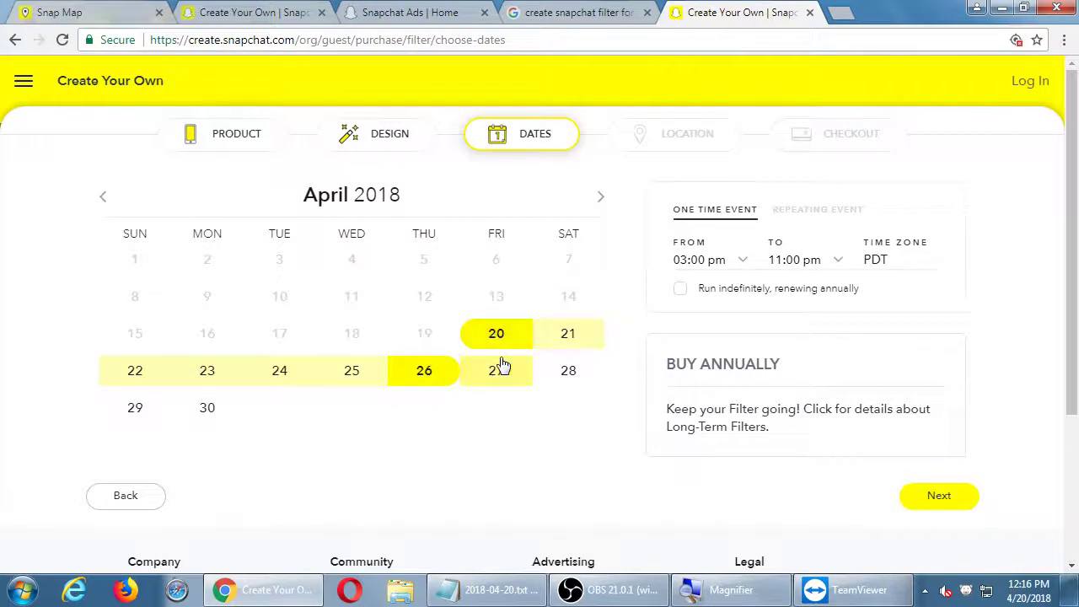
click(501, 370)
click(498, 341)
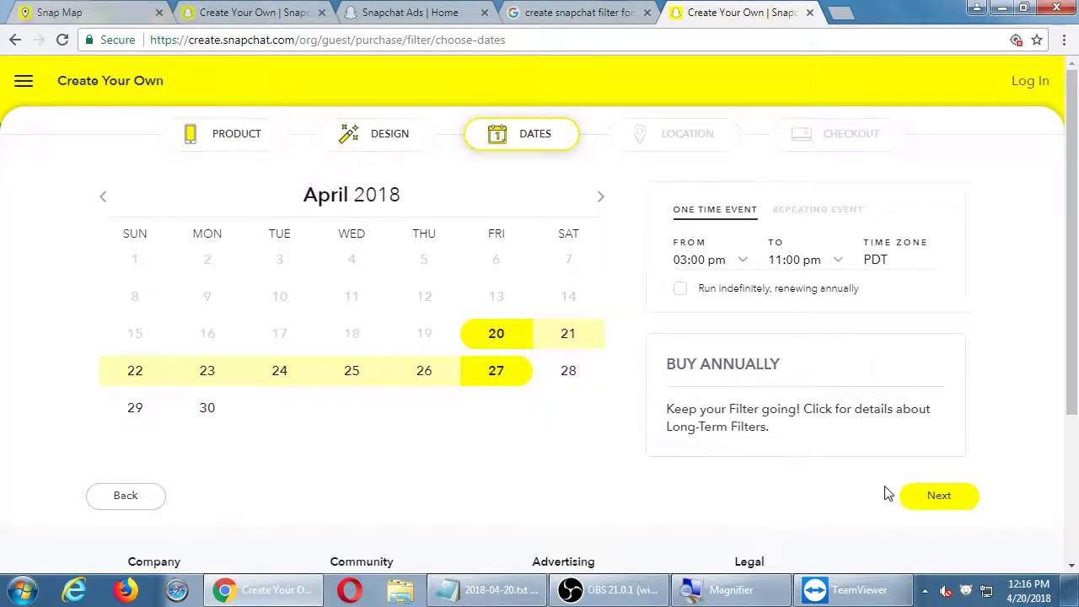
click(923, 497)
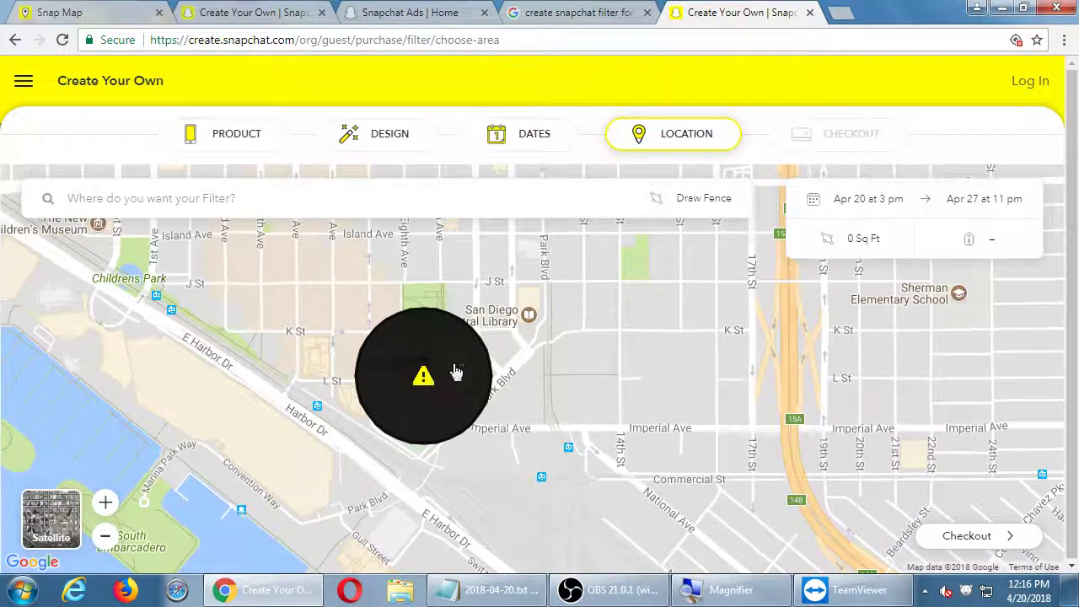
Draw a closed four-corner fence around the downtown black circle
click(700, 202)
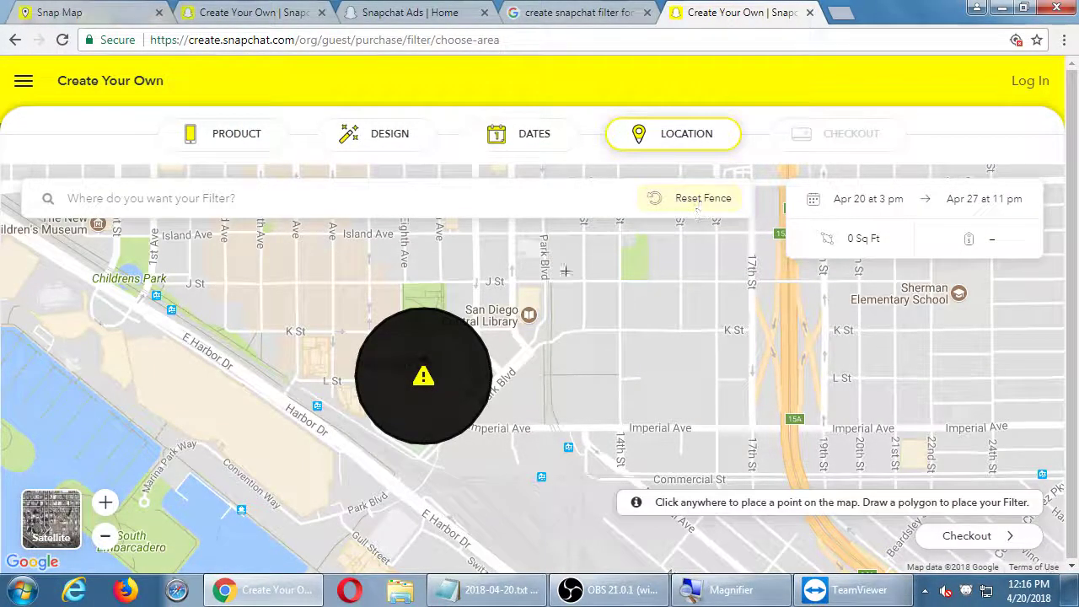
click(455, 336)
click(358, 338)
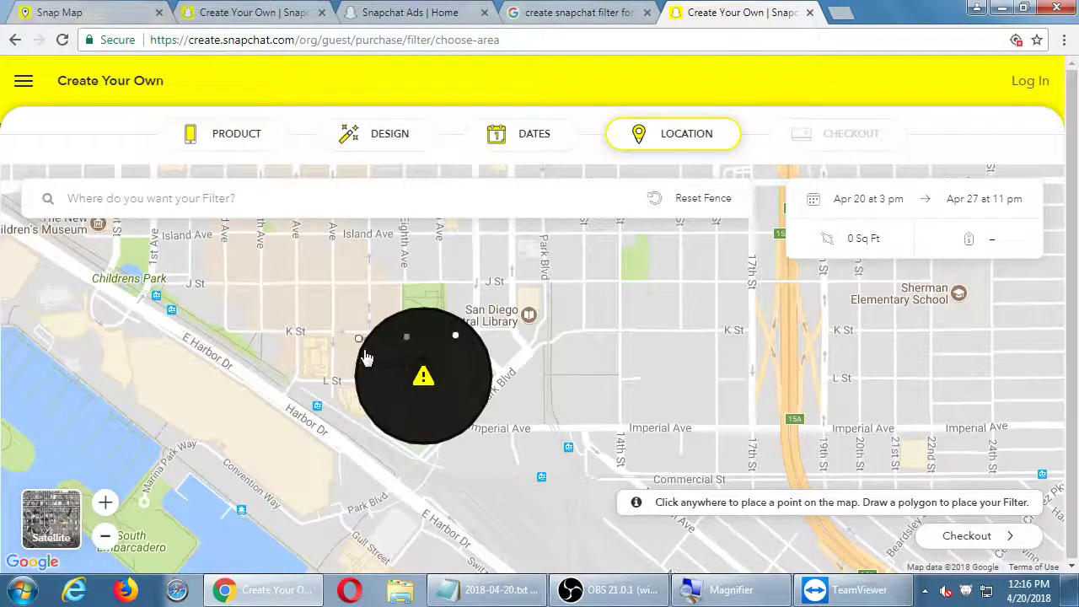
click(365, 436)
click(451, 441)
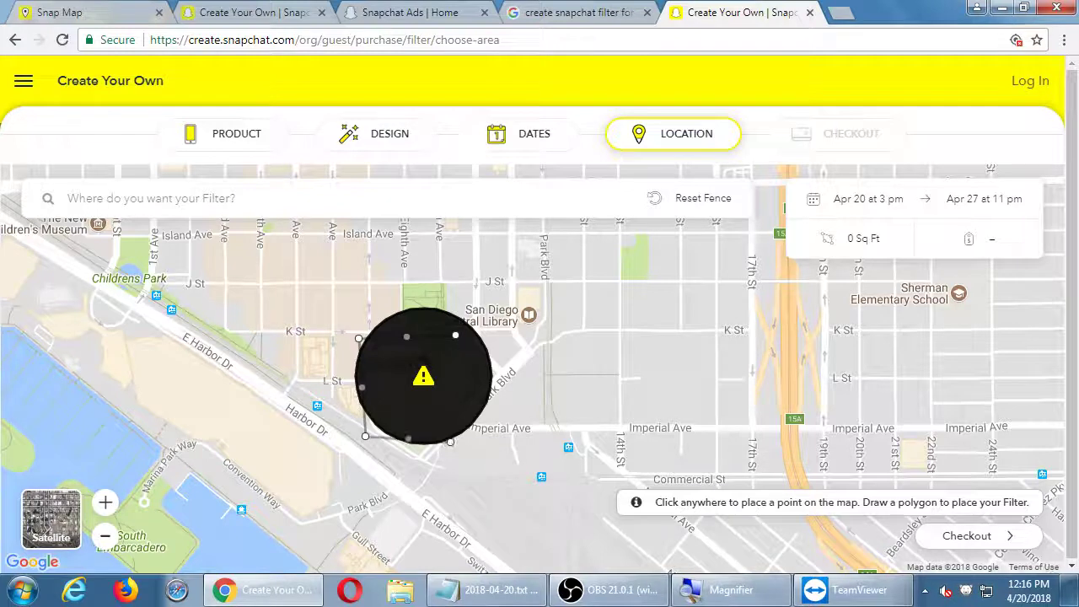
click(455, 335)
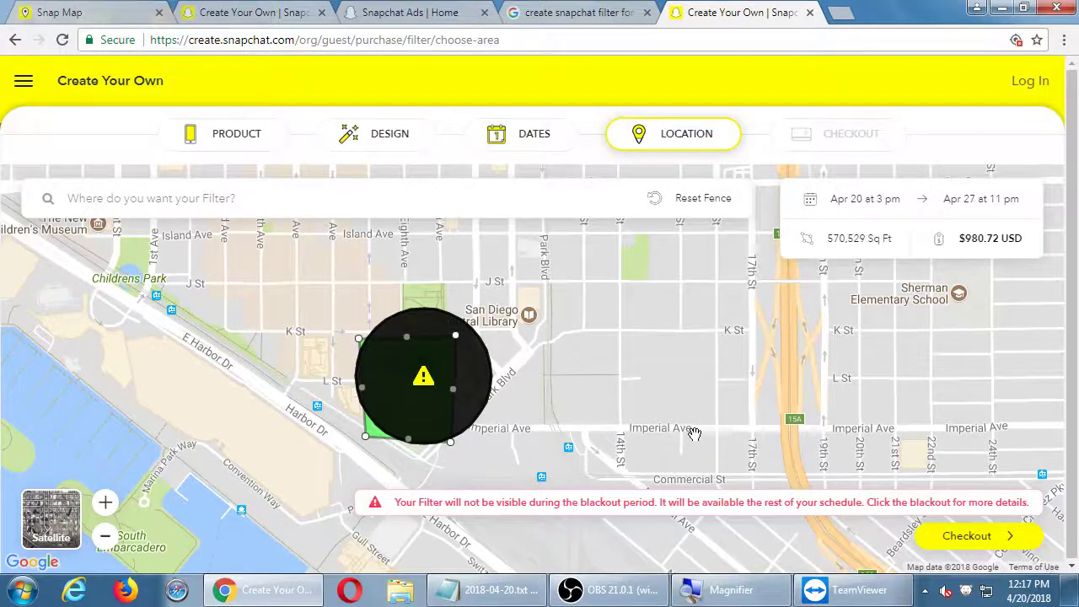
Pull the fence's top corners west out of the circle and the lower-left corner up to L St
scroll(693, 433, up, 2)
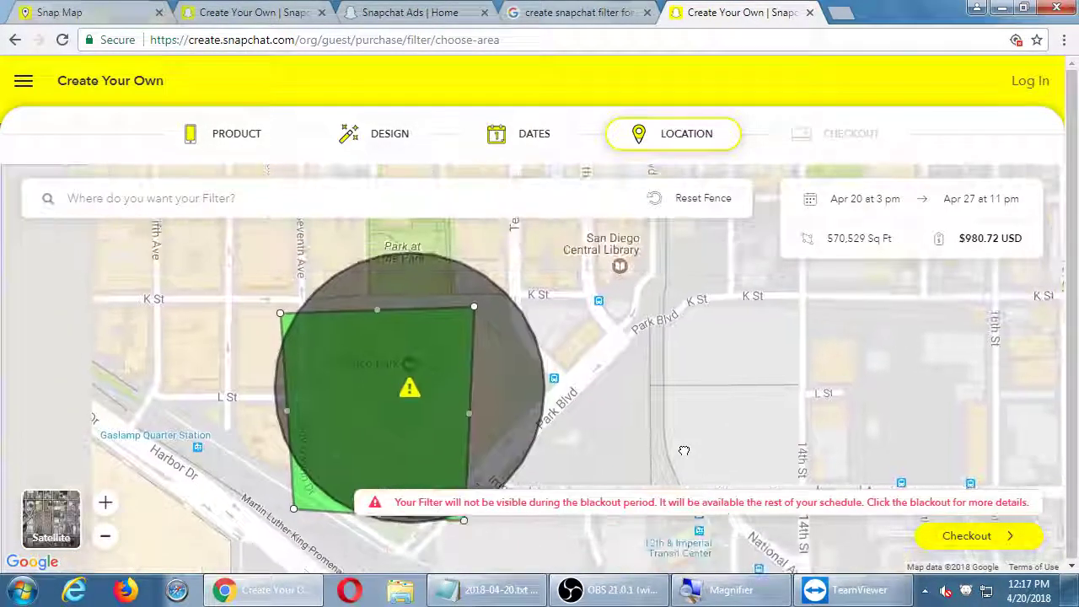
drag(667, 405, 677, 423)
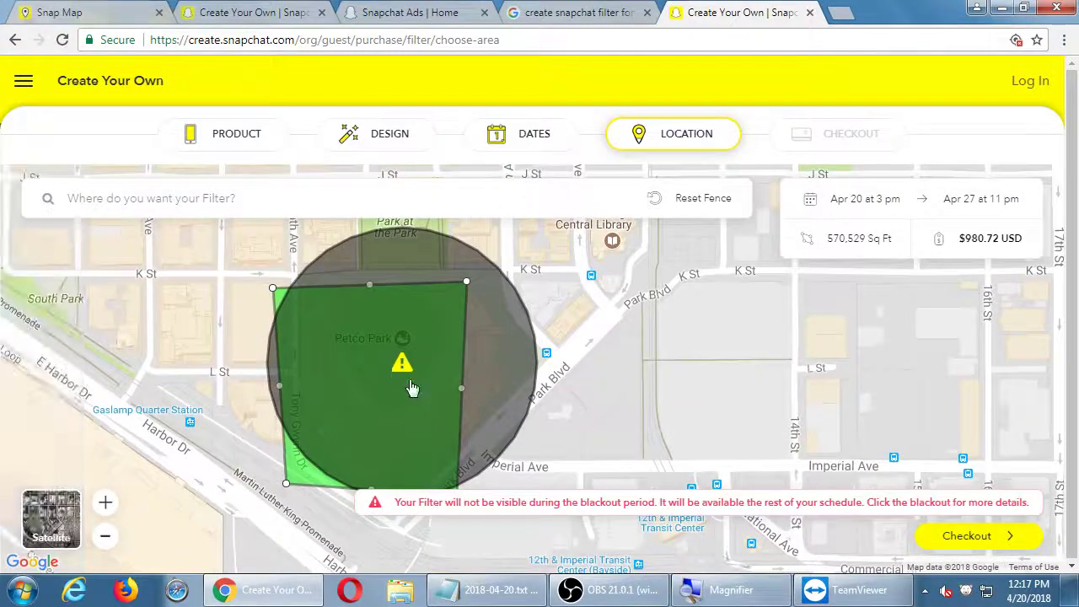
drag(275, 288, 222, 281)
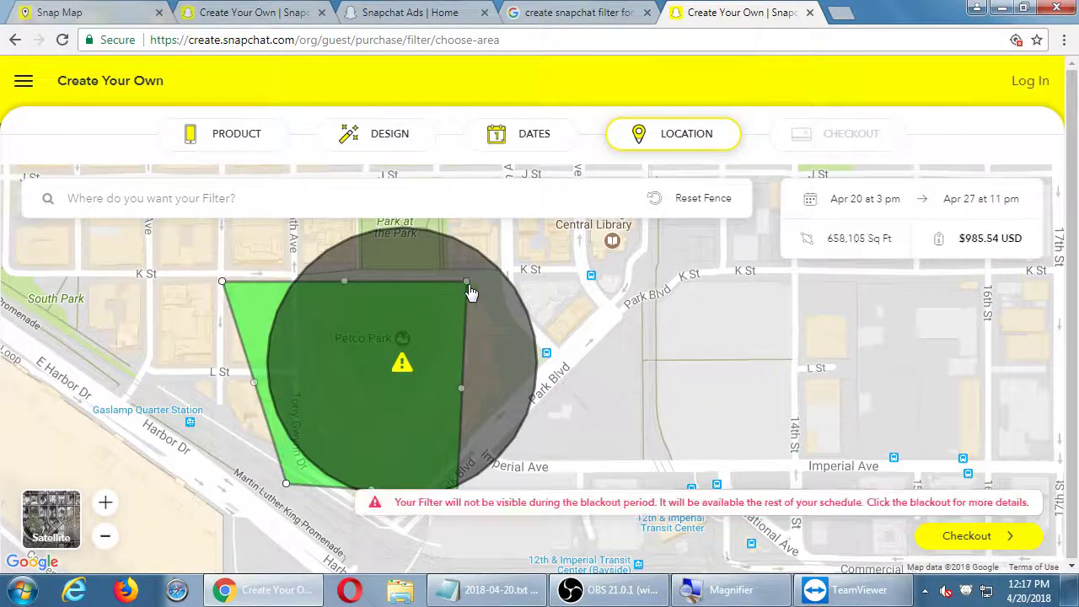
drag(468, 283, 288, 283)
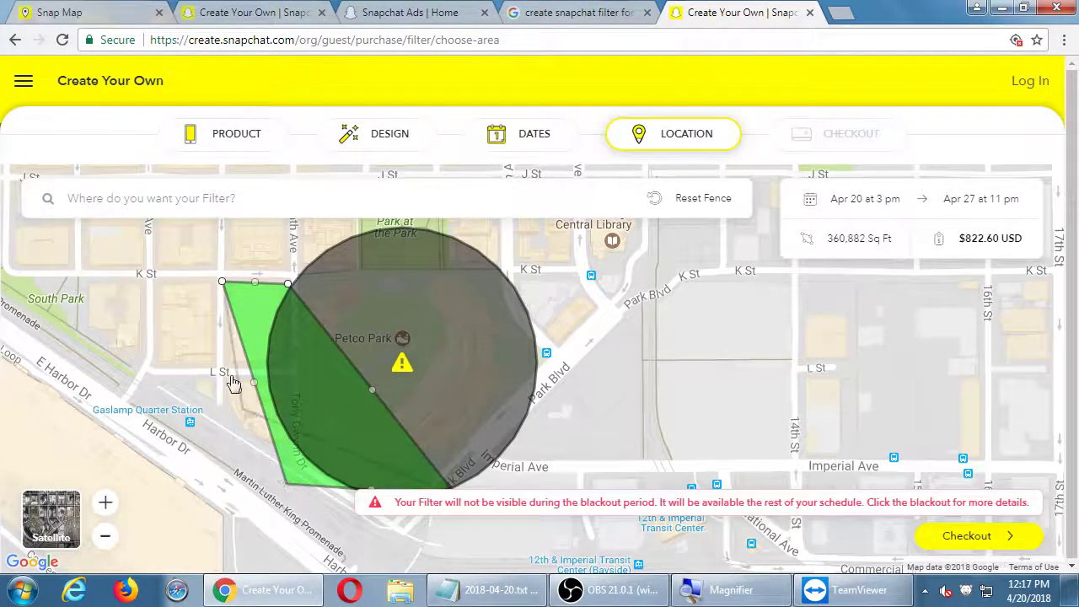
drag(219, 370, 222, 367)
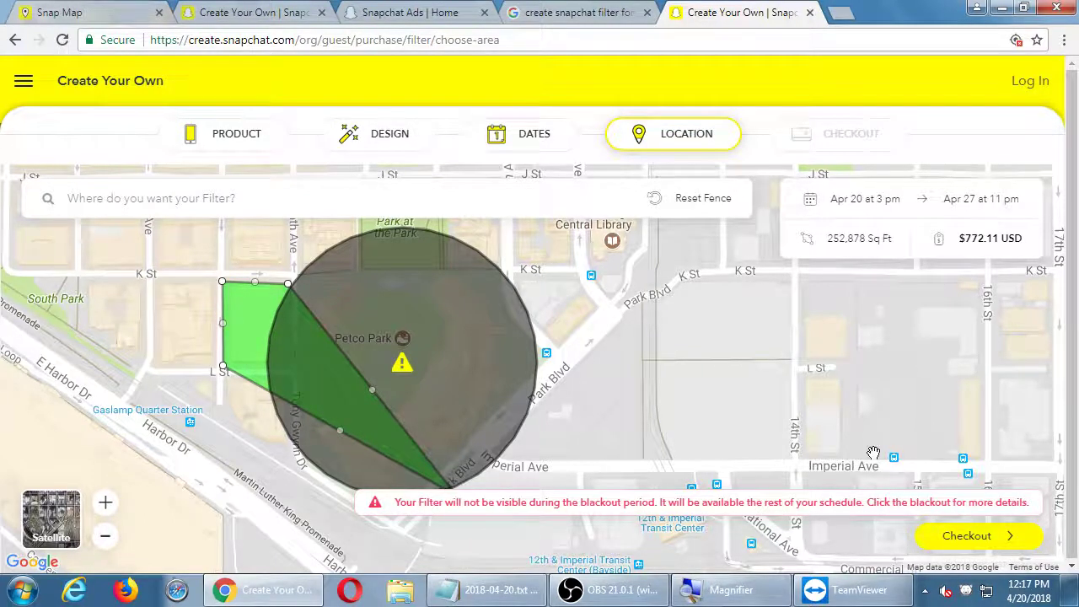
drag(868, 454, 863, 442)
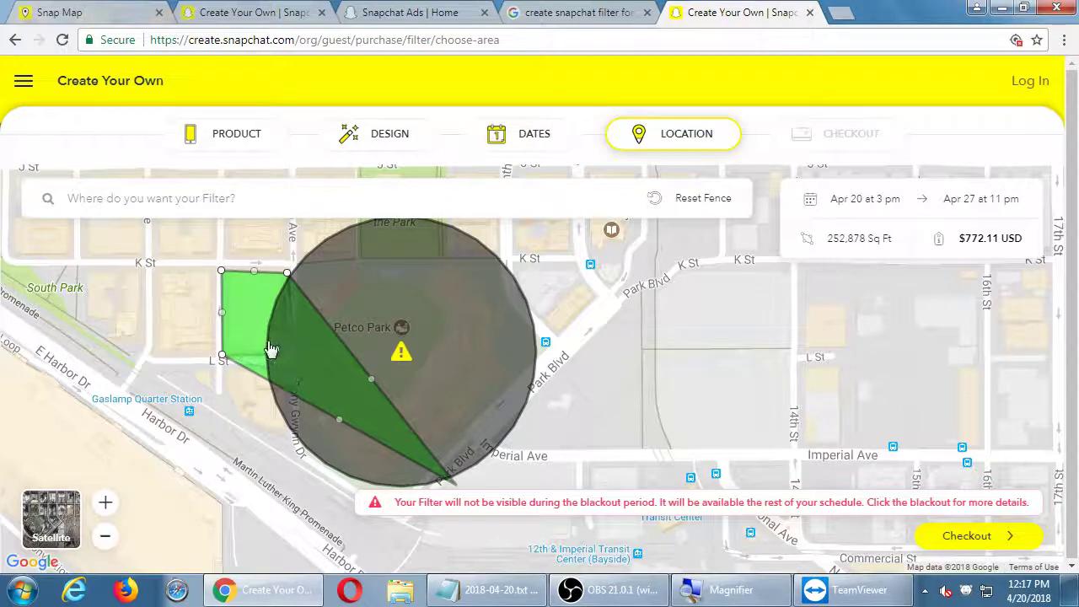
Reshape the fence into a strip west of the circle, 107,255 Sq Ft for $583.60
drag(260, 295, 269, 302)
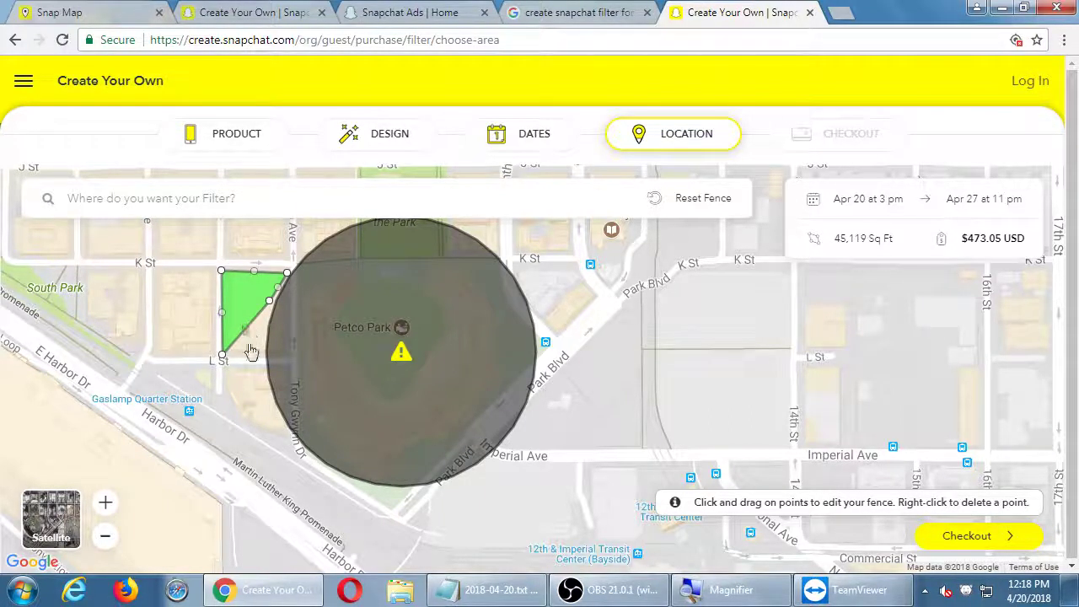
drag(245, 327, 253, 429)
drag(239, 391, 220, 399)
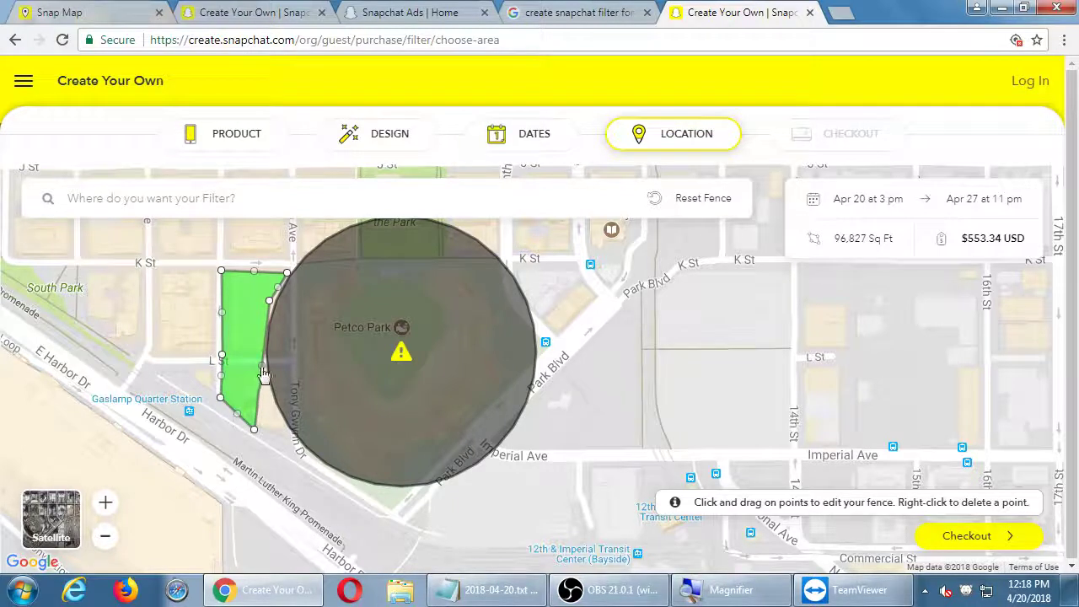
drag(261, 365, 258, 367)
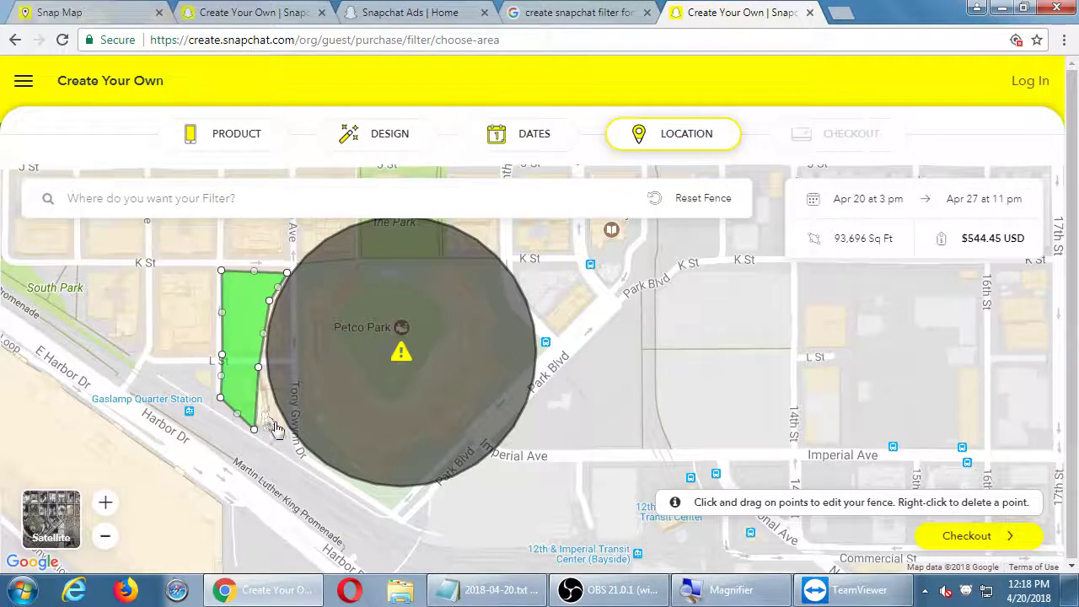
drag(283, 433, 281, 429)
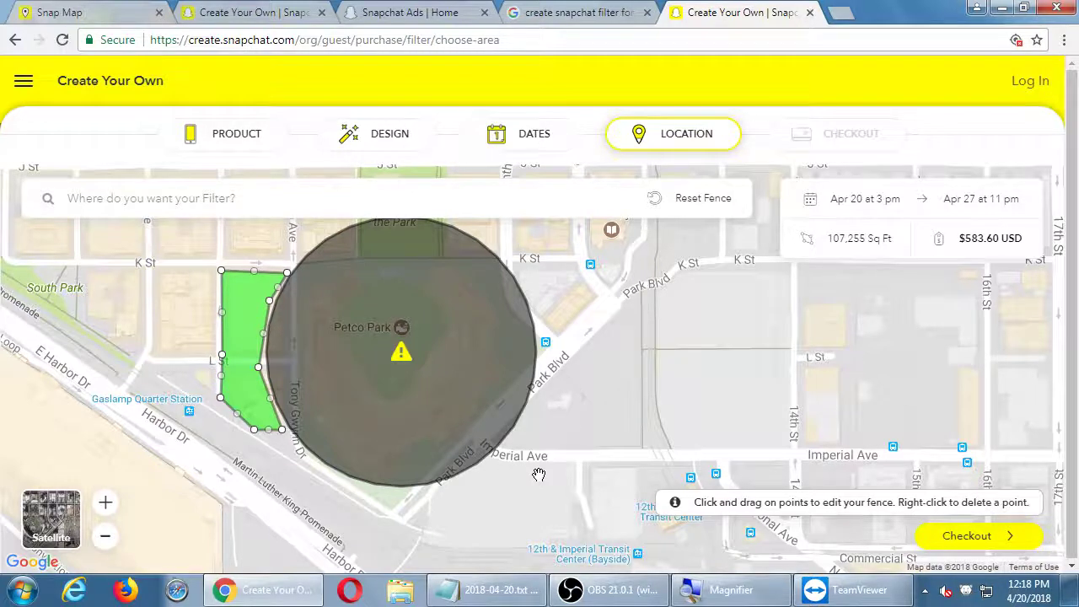
Clear the reshaped fence and bring the harbor into view
scroll(186, 506, down, 1)
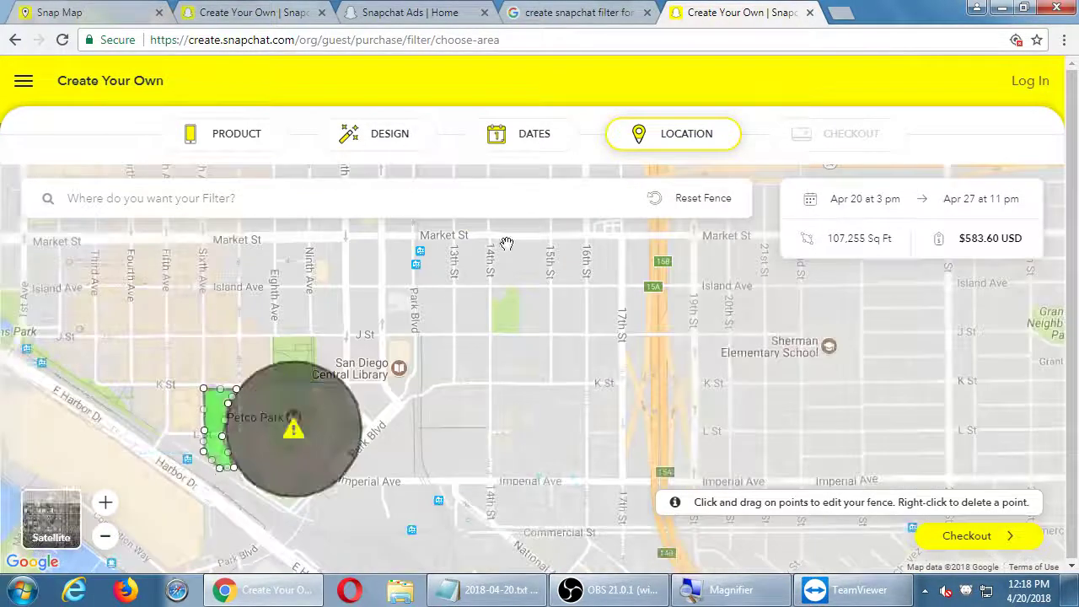
click(700, 199)
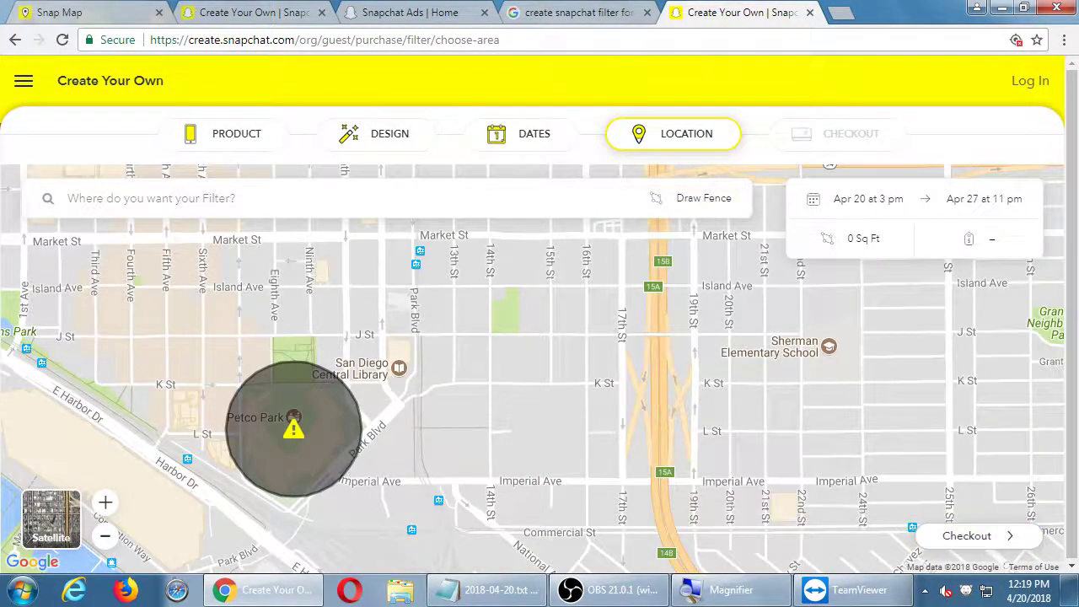
mouse_move(359, 463)
mouse_down()
mouse_move(662, 366)
mouse_move(731, 381)
mouse_move(723, 385)
mouse_up()
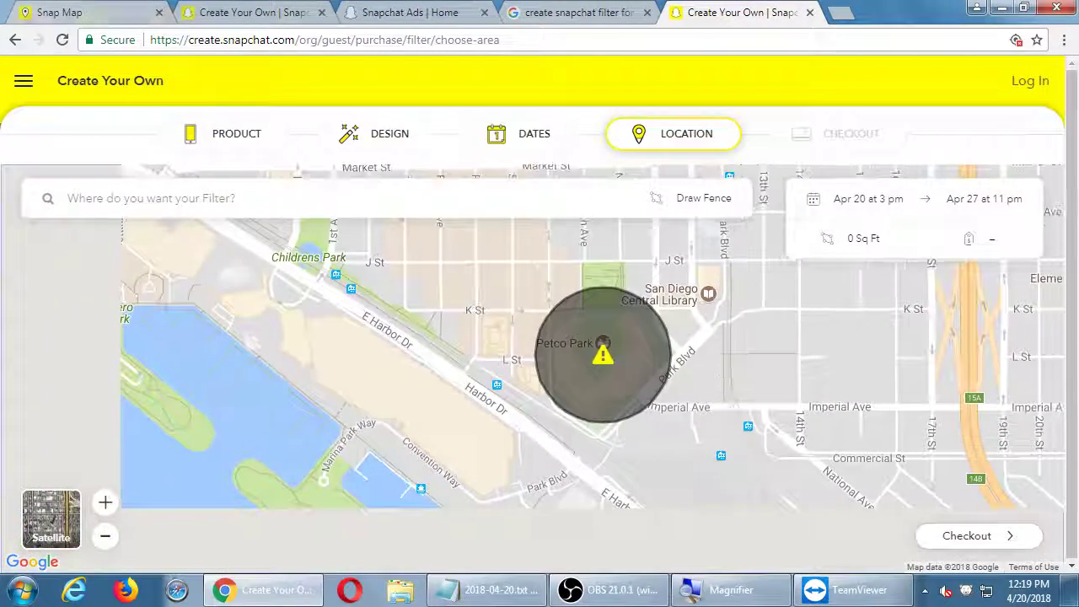
Fence the strip along E Harbor Dr and Convention Way, adding a corner near Park Blvd
click(704, 207)
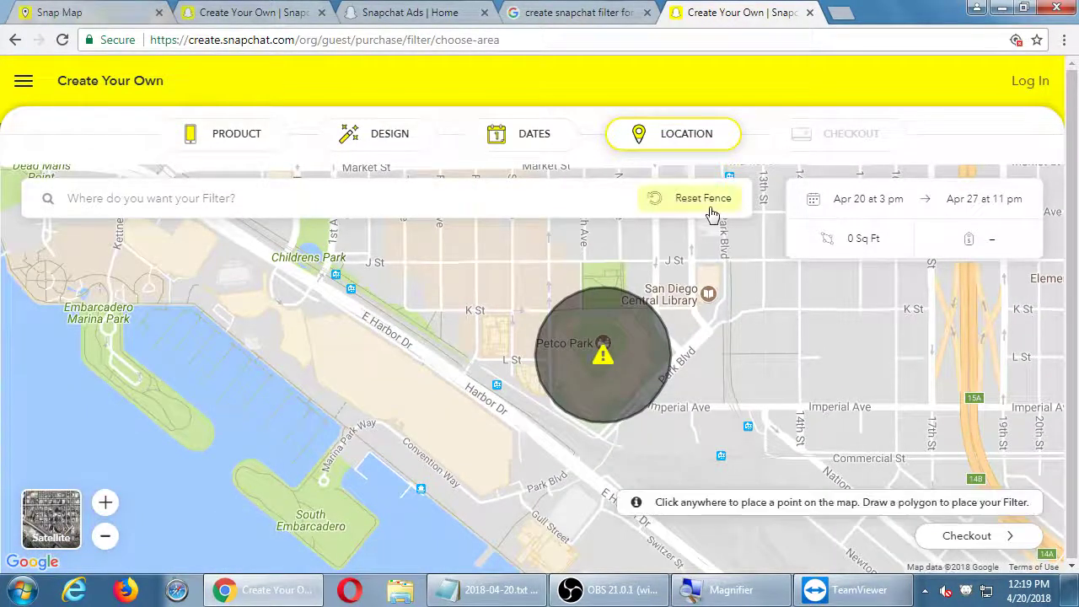
click(510, 430)
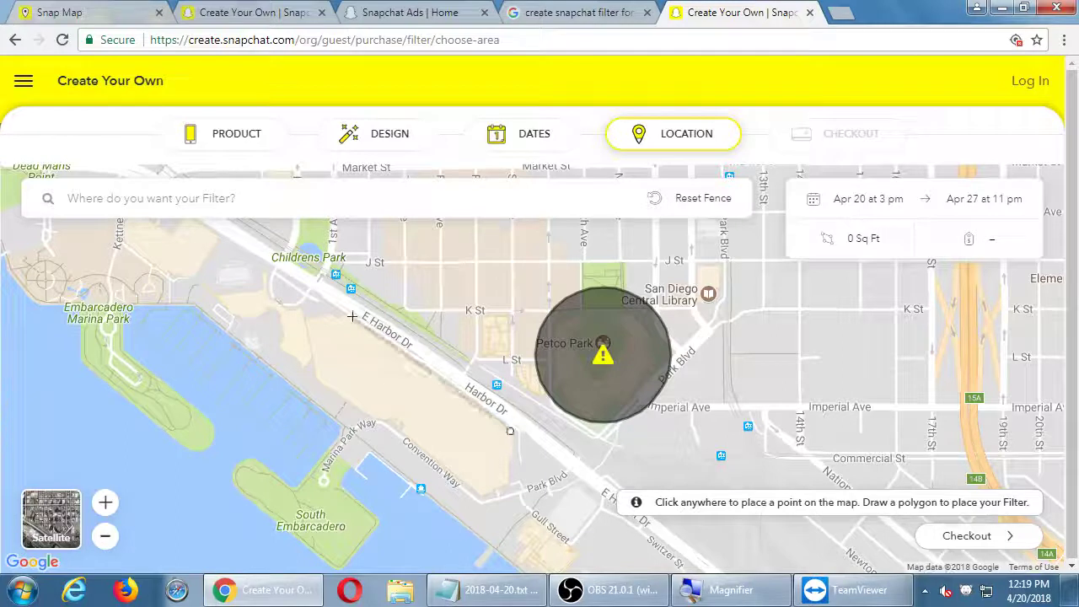
click(323, 294)
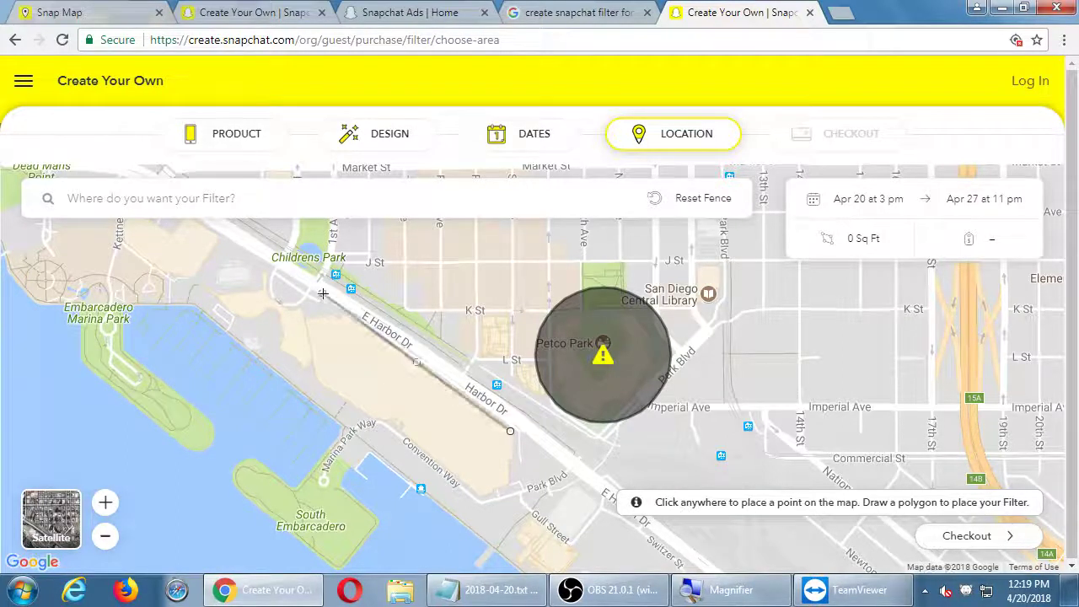
click(276, 359)
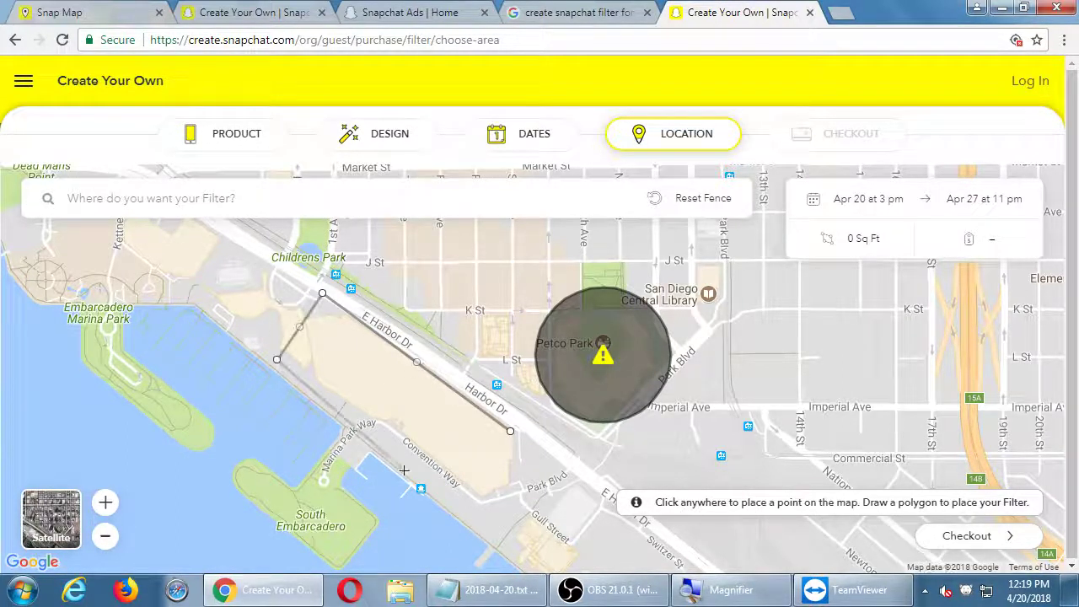
click(471, 516)
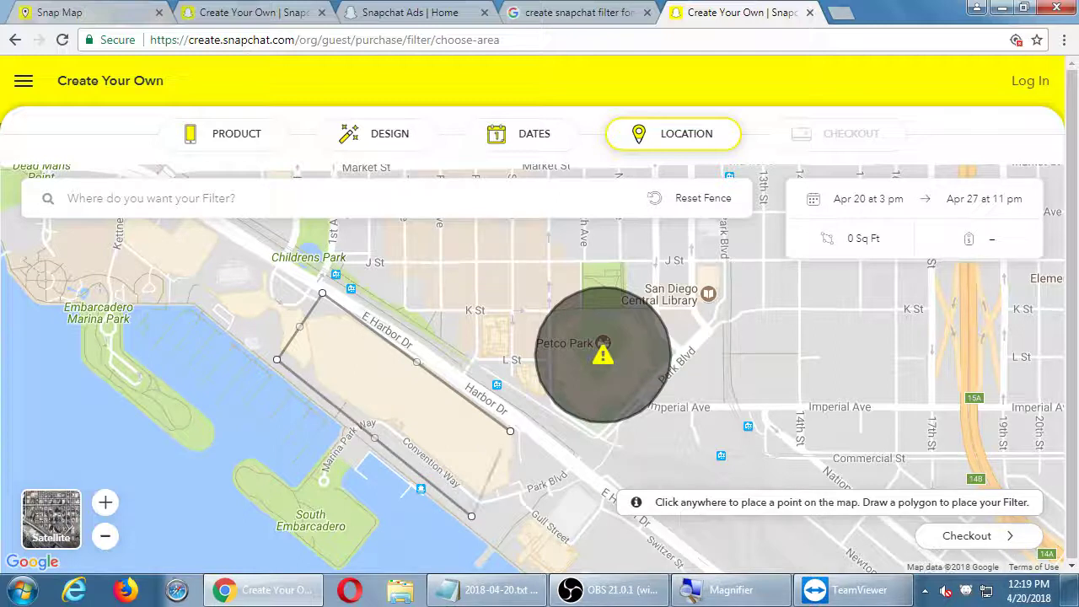
click(510, 432)
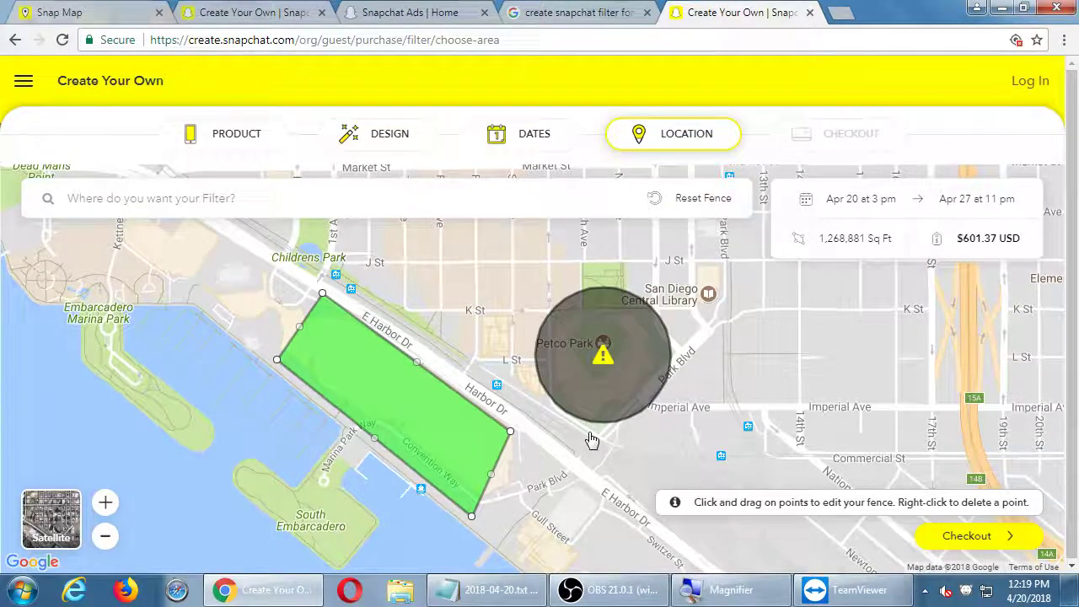
drag(493, 475, 520, 487)
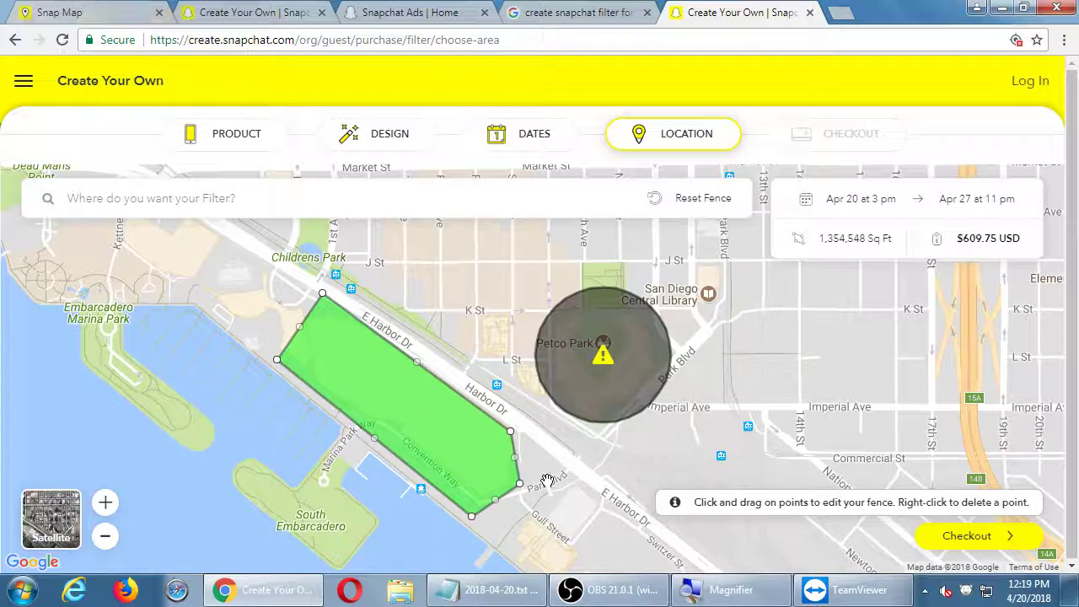
Review the $609.75 checkout order summary, then go back to the Product step
click(1010, 537)
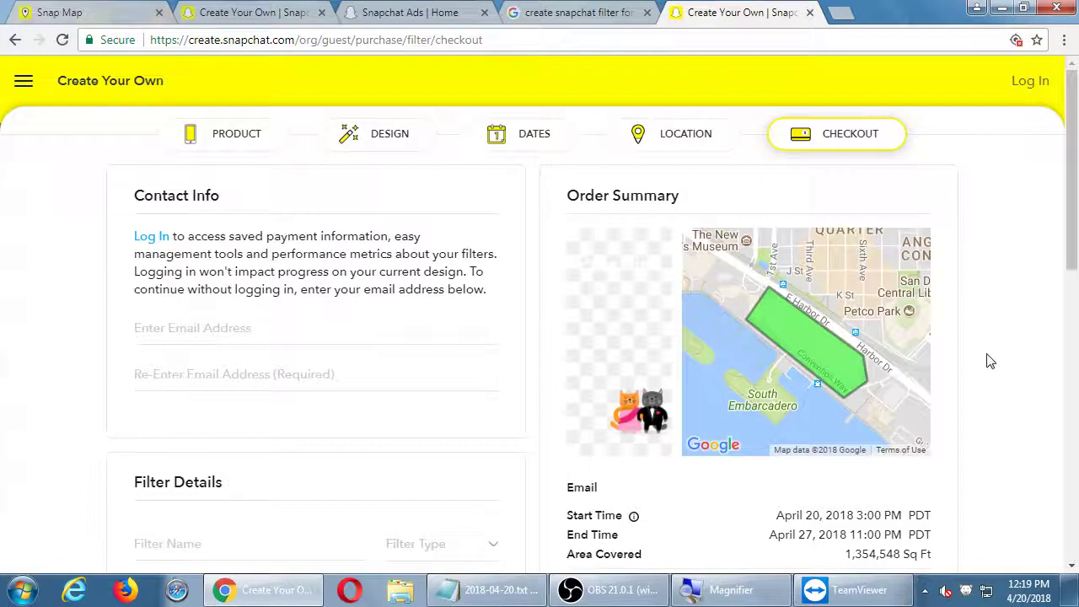
scroll(990, 361, down, 1)
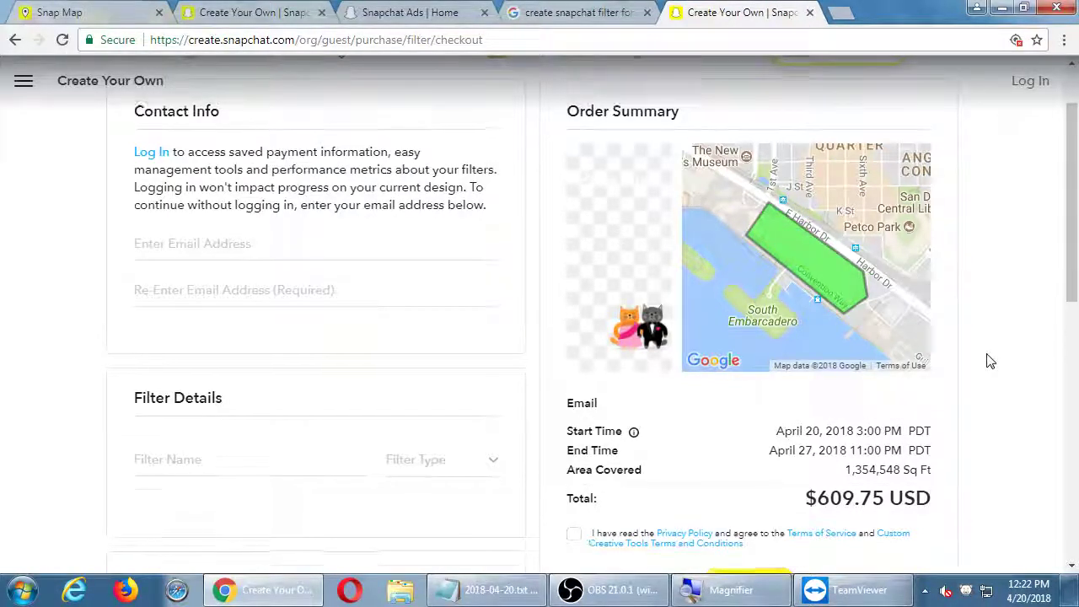
scroll(990, 361, up, 1)
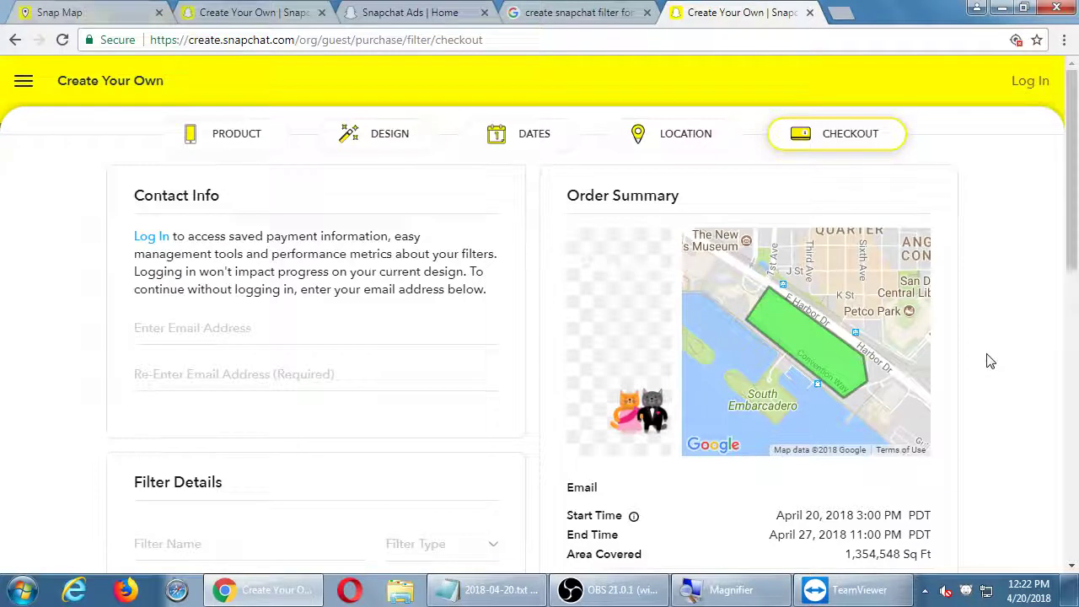
scroll(967, 212, down, 10)
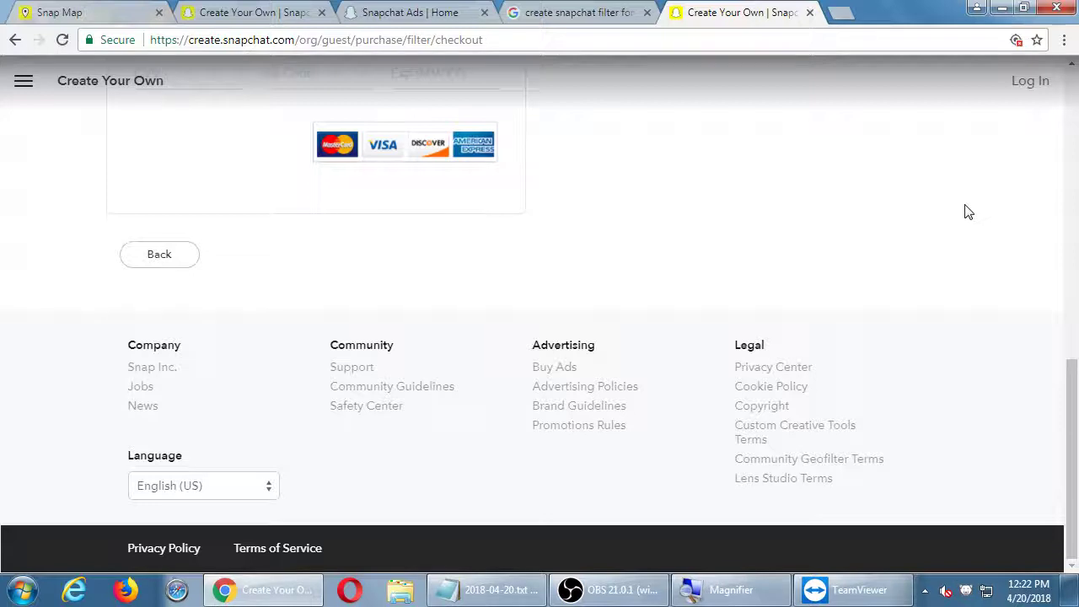
scroll(968, 212, up, 5)
scroll(967, 212, up, 4)
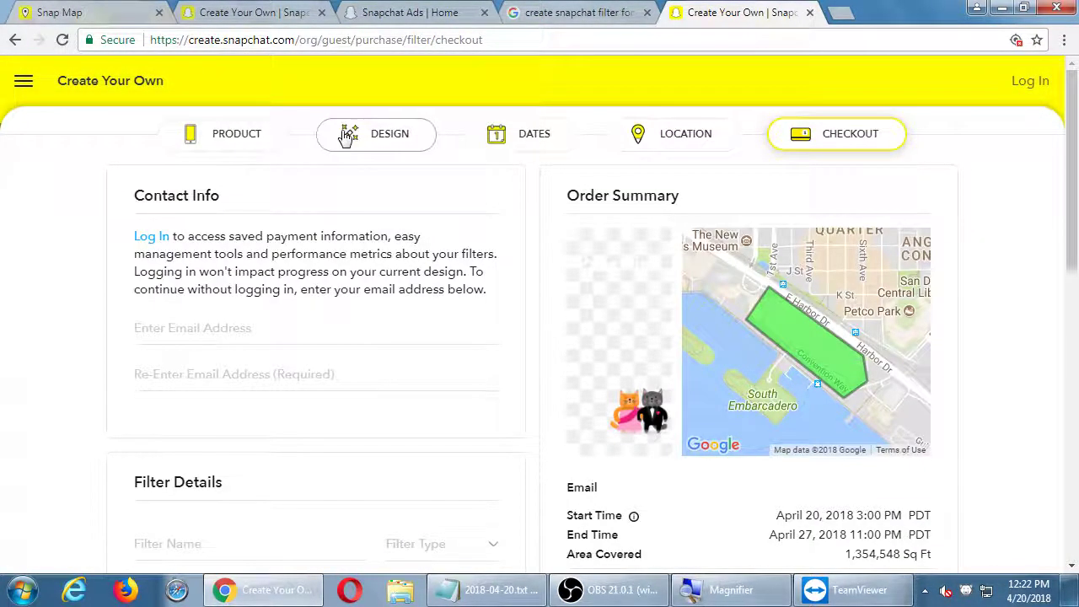
click(245, 145)
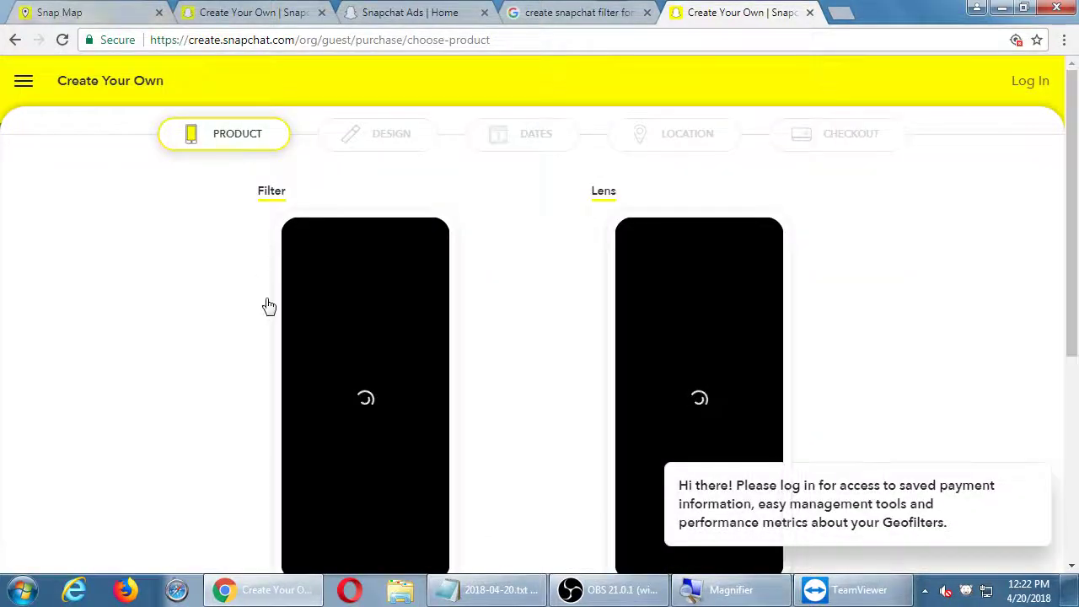
scroll(244, 303, down, 5)
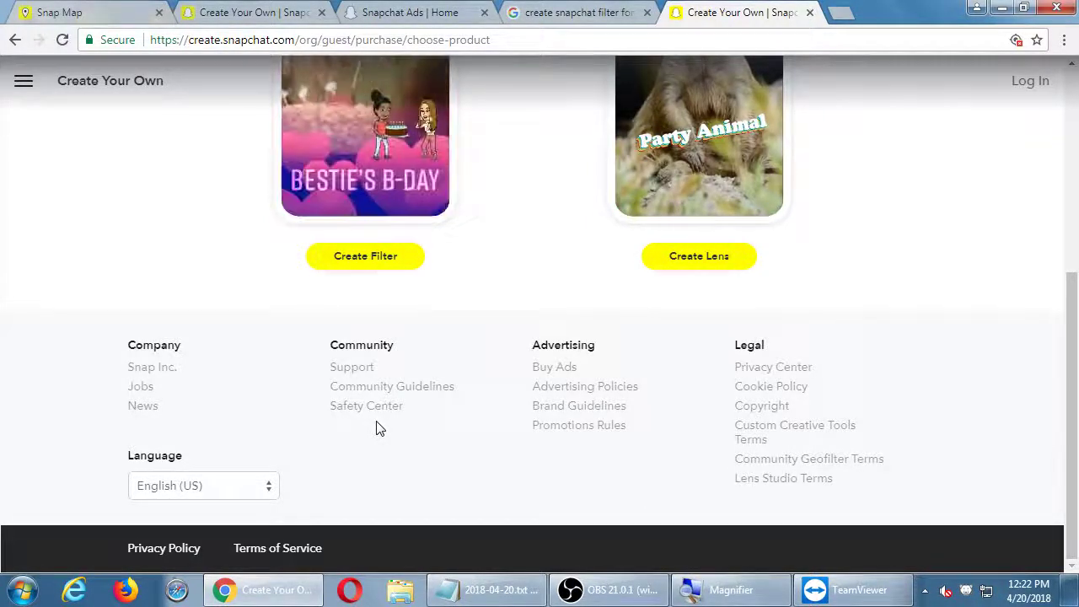
middle_click(616, 408)
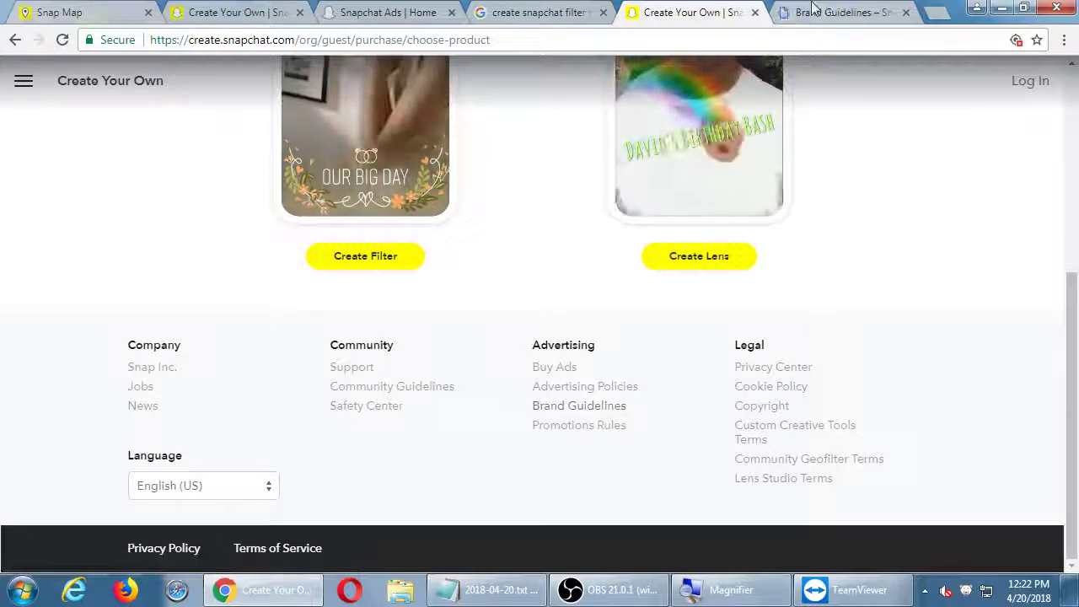
click(816, 10)
scroll(745, 186, down, 3)
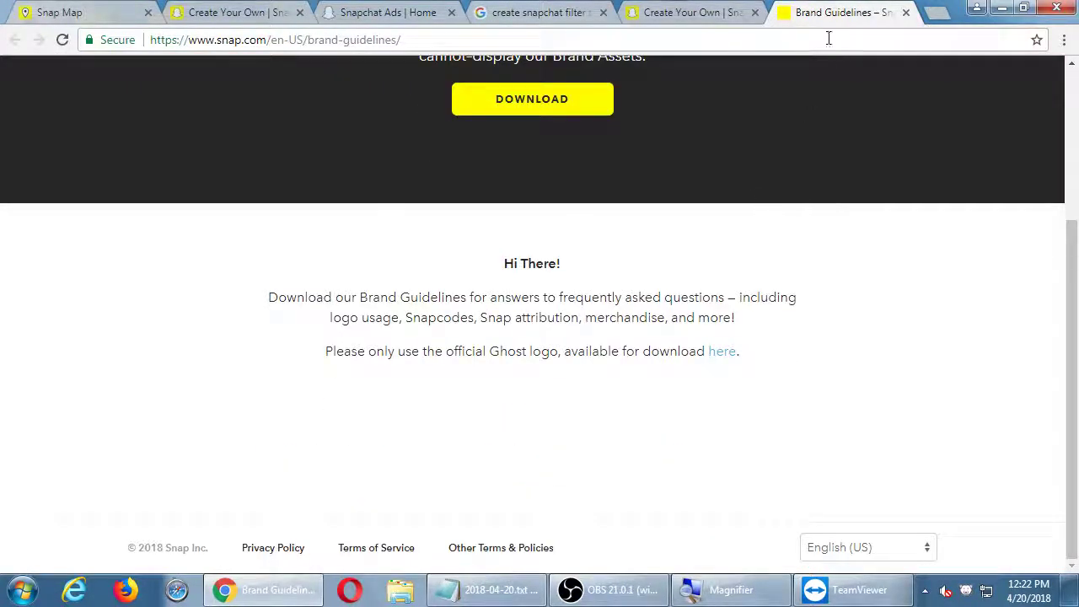
middle_click(826, 11)
scroll(766, 245, up, 4)
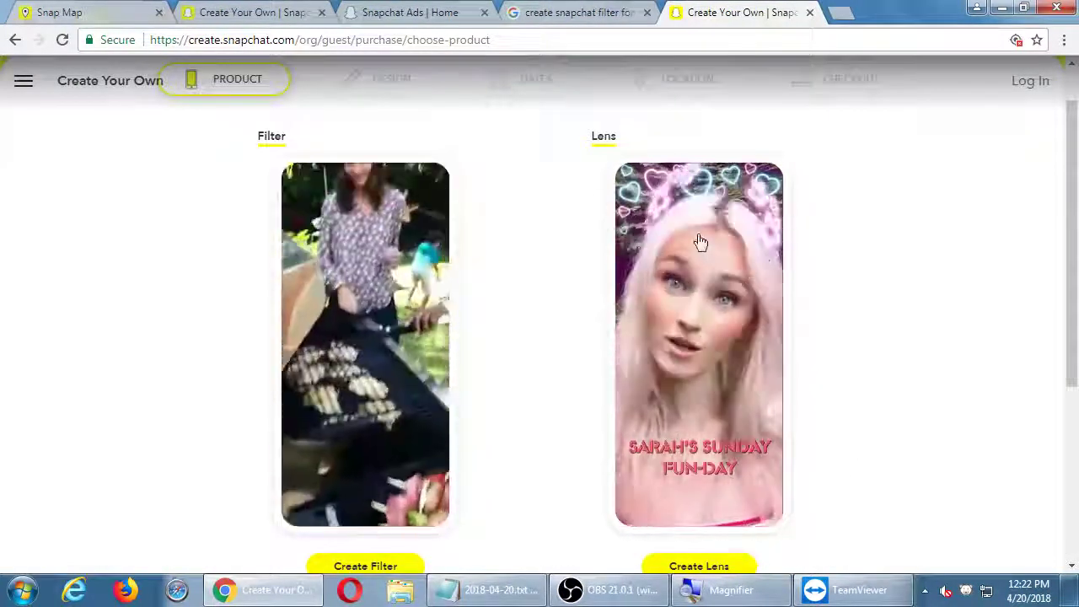
Start a Lens, browse the Prom lens templates, then switch to the Snap Map tab
click(717, 564)
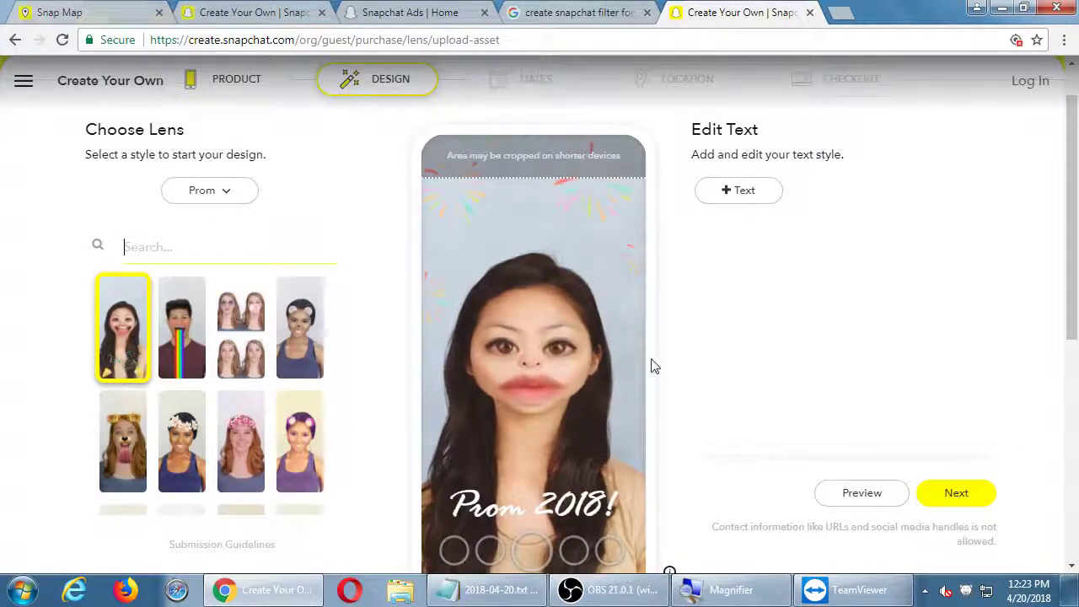
click(97, 244)
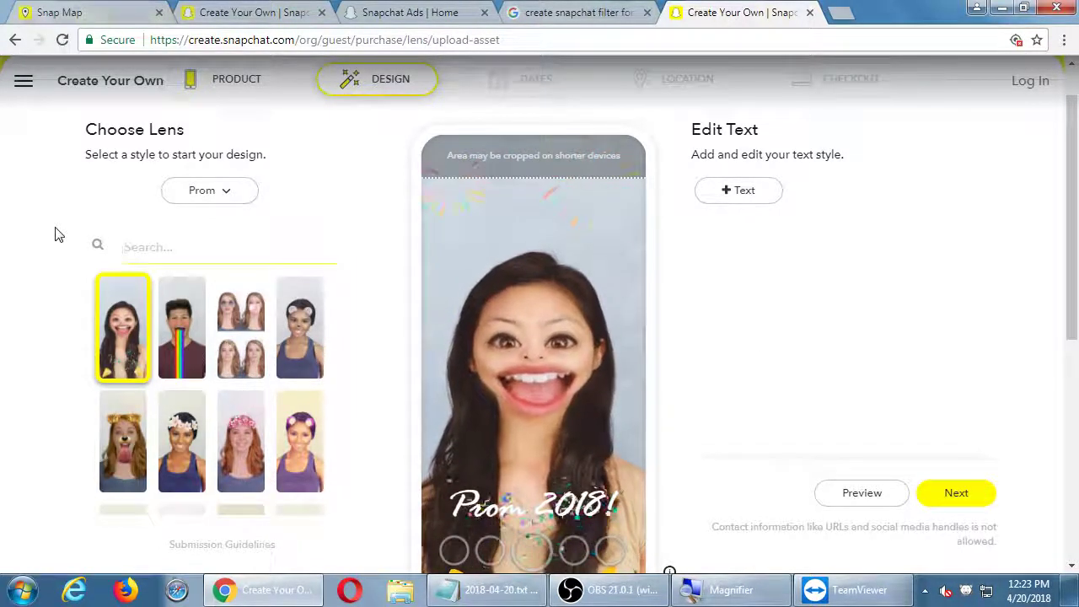
scroll(58, 234, down, 2)
scroll(57, 234, down, 3)
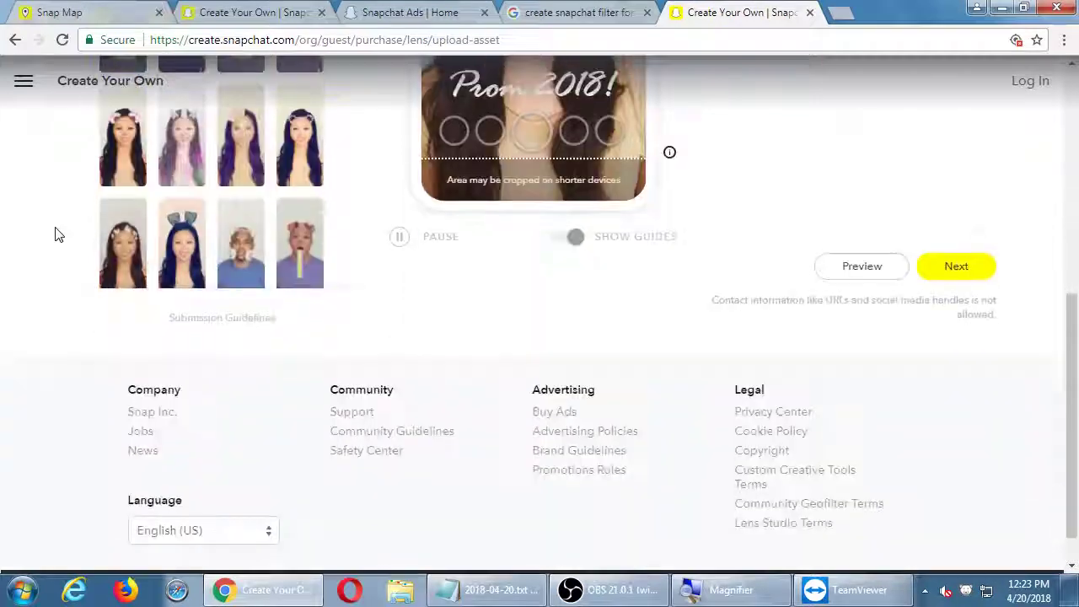
scroll(56, 233, up, 6)
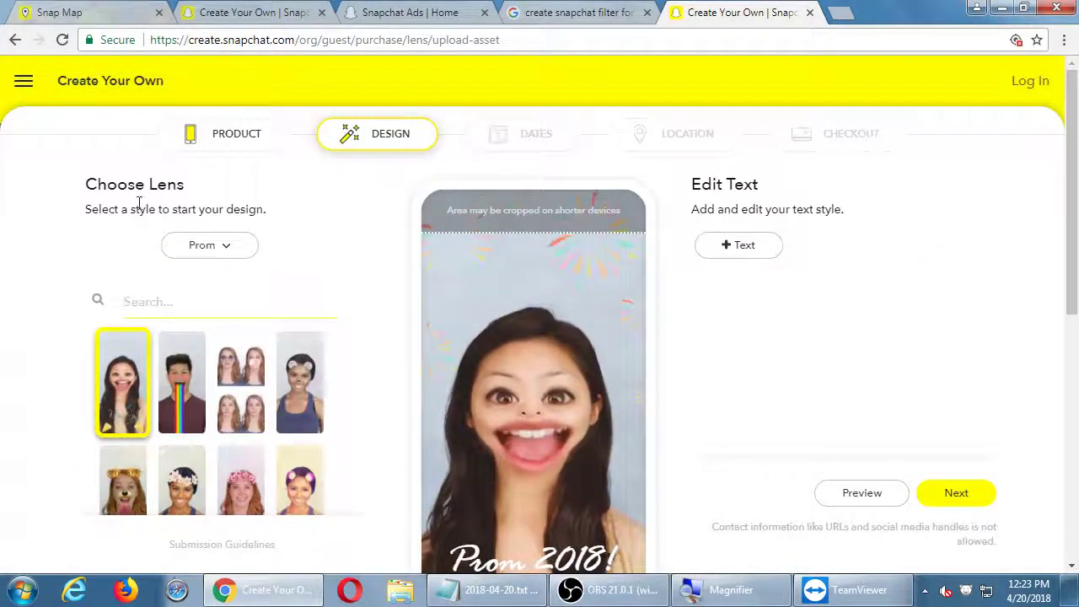
click(88, 195)
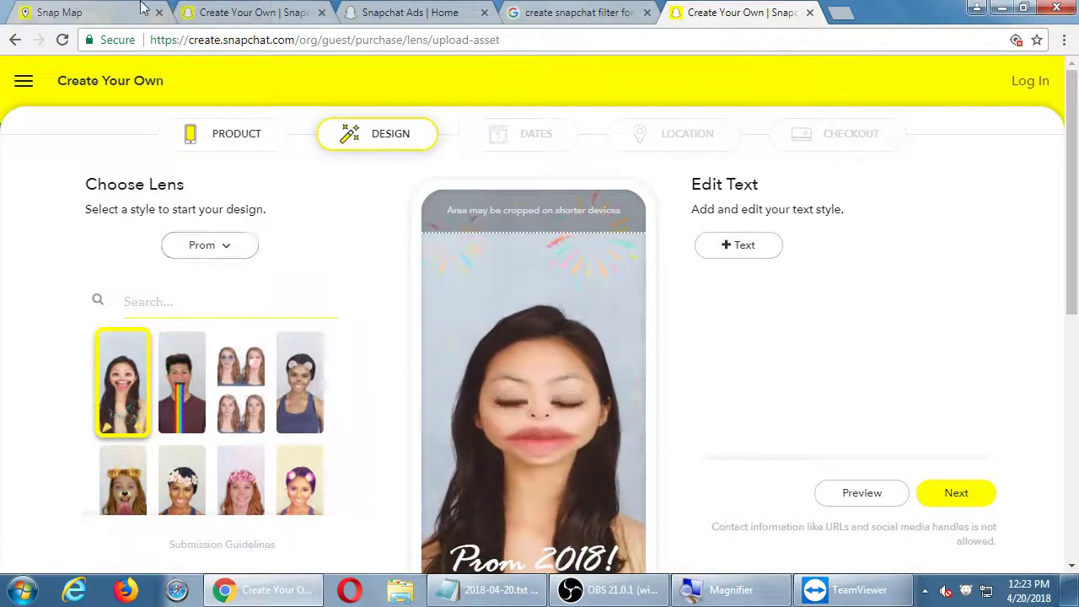
click(76, 13)
Load snapchat.com, open the Lens Studio website, then return to the Create Your Own tab
click(15, 41)
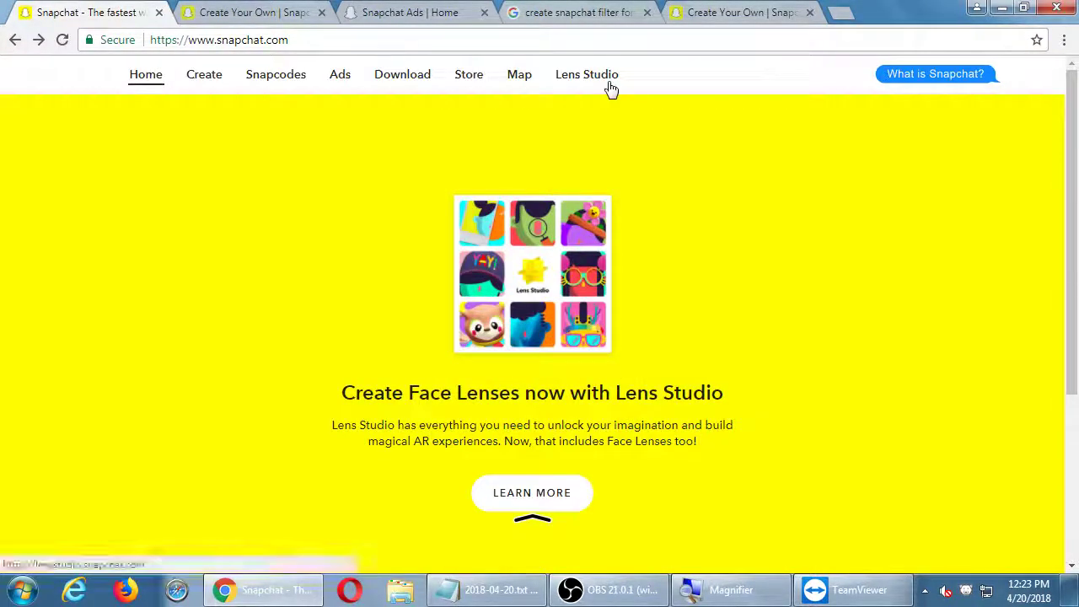
click(591, 79)
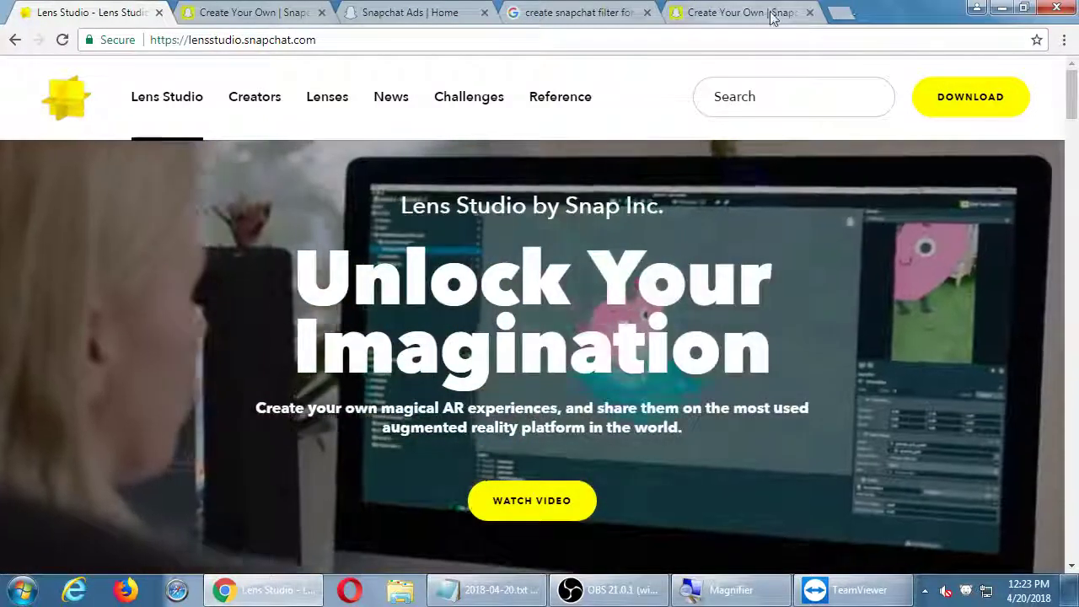
click(772, 14)
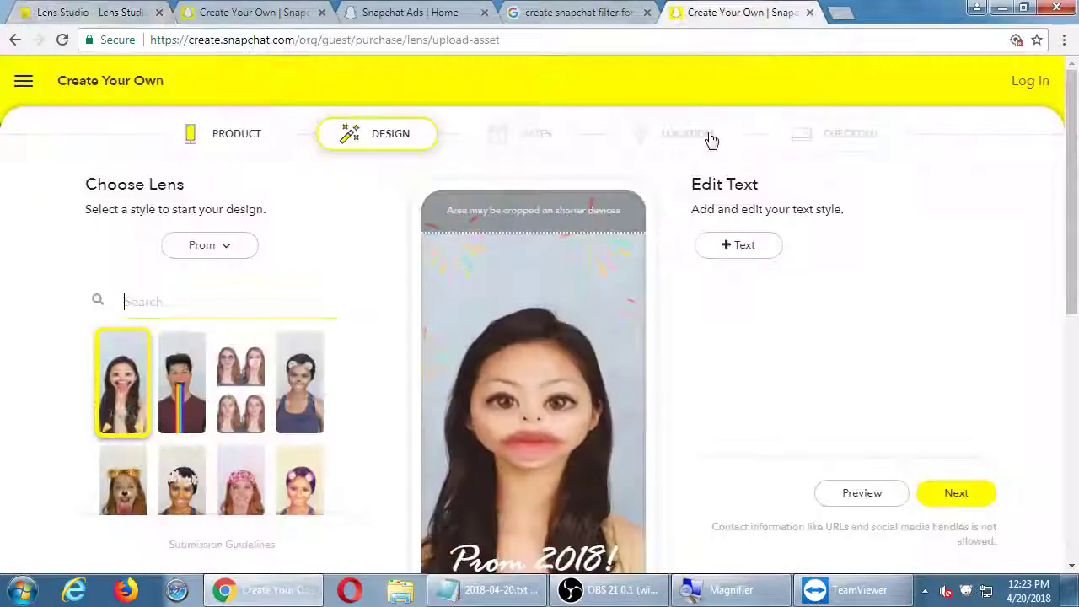
Try the Birthdays templates and settle on the sparkly sunglasses 'HAPPY BIRTHDAY, NAME!' lens
key(ctrl+plus)
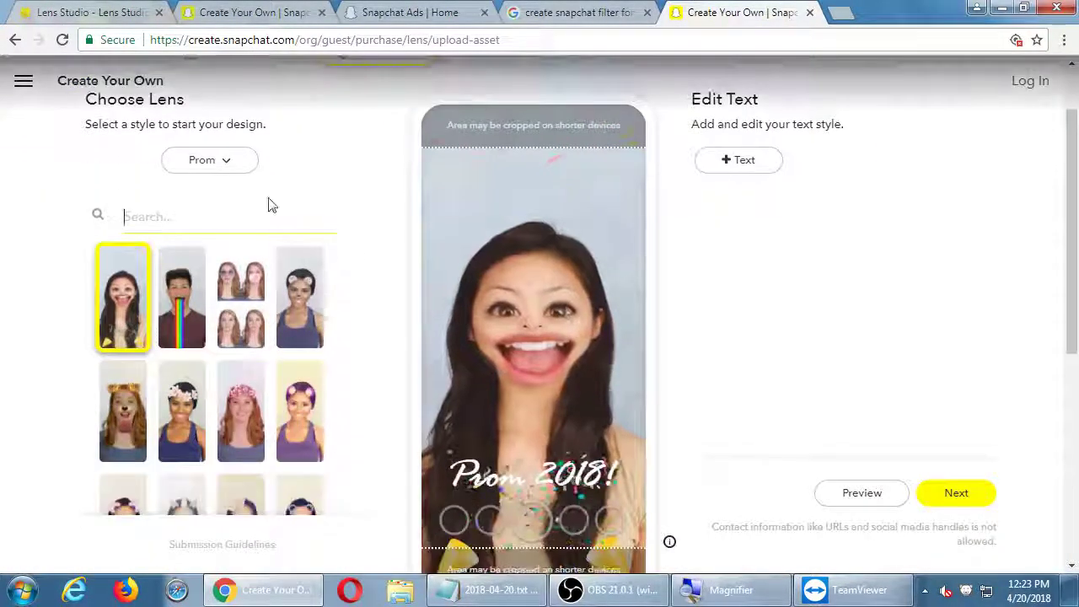
click(215, 163)
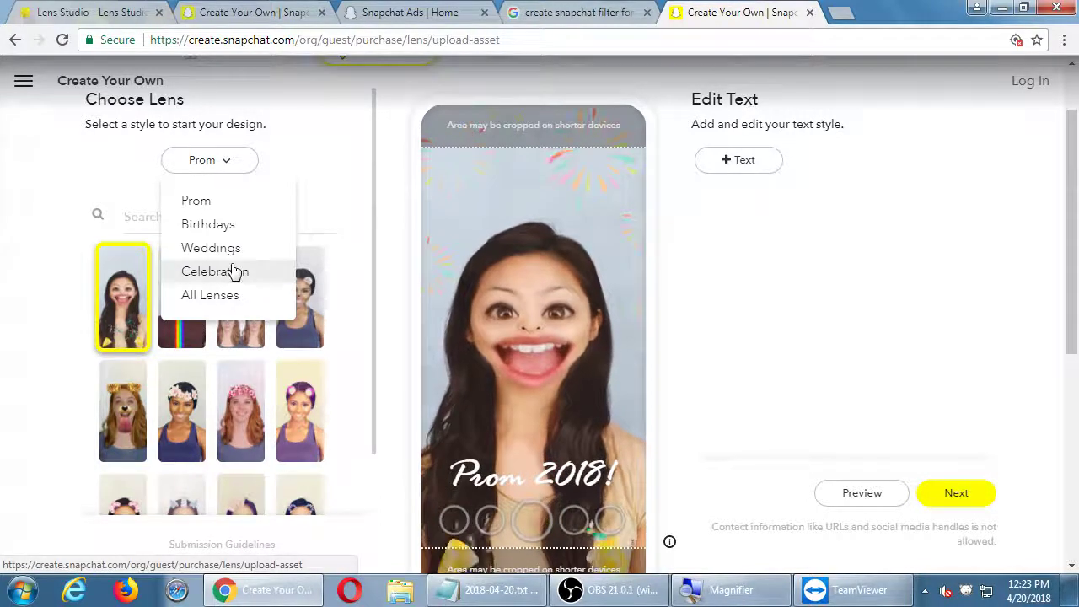
click(240, 226)
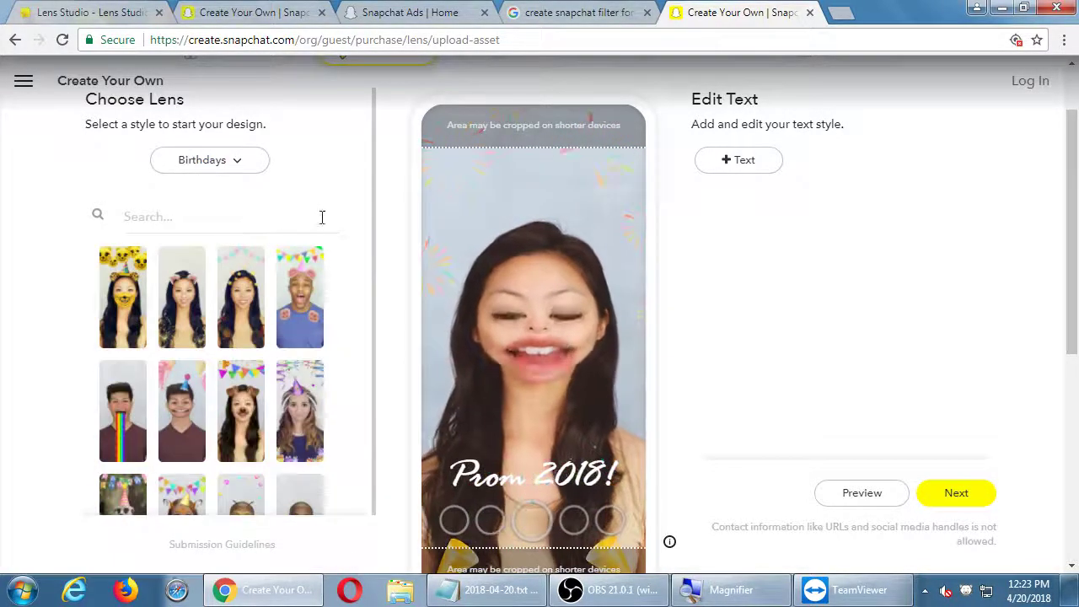
click(305, 408)
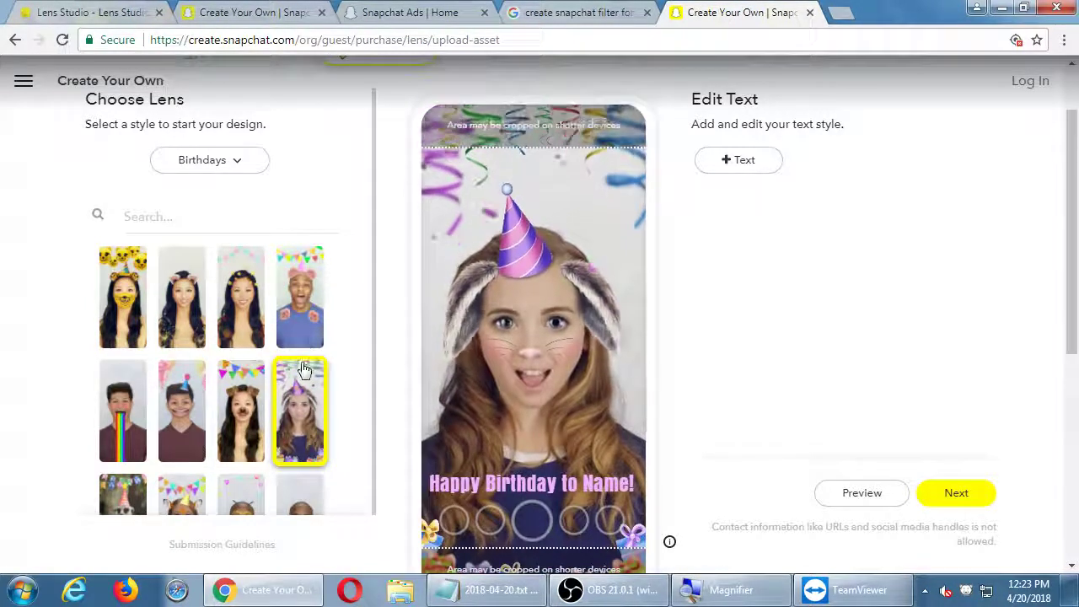
scroll(312, 367, down, 1)
scroll(303, 369, down, 5)
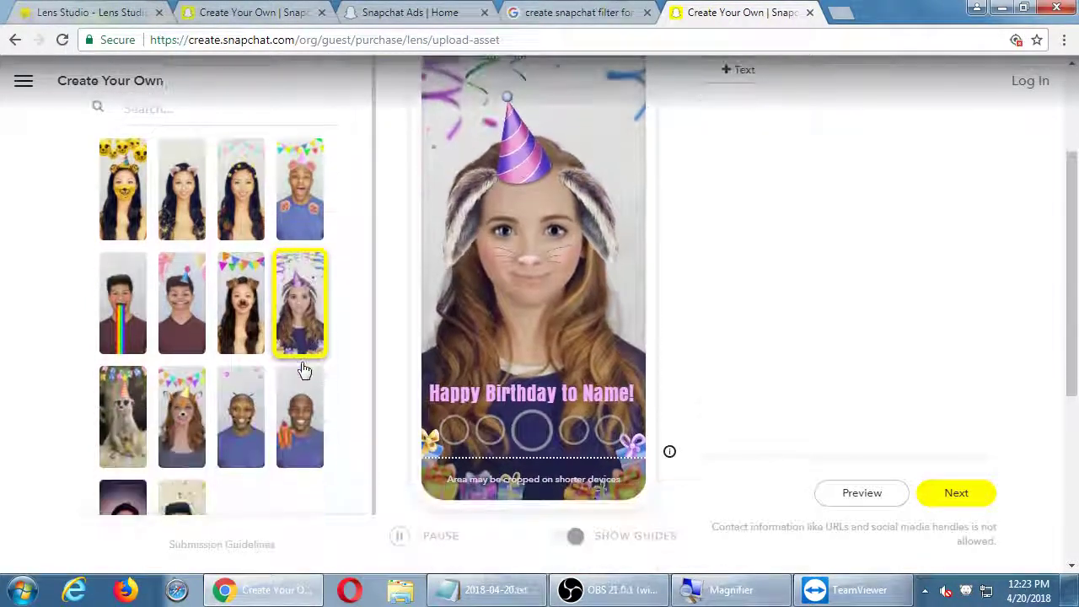
click(241, 288)
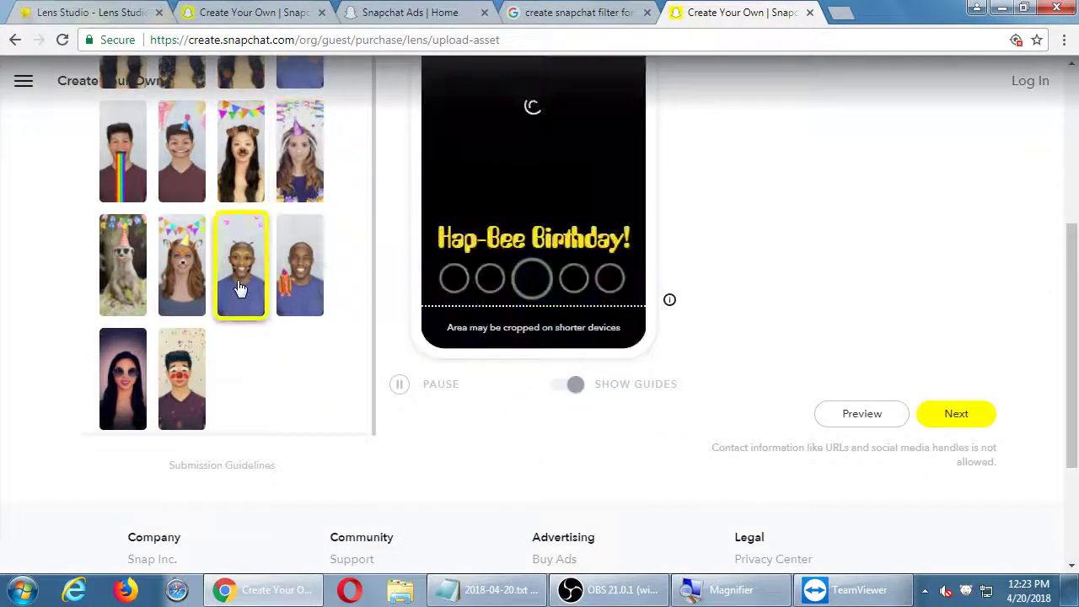
scroll(282, 378, up, 1)
scroll(380, 340, up, 2)
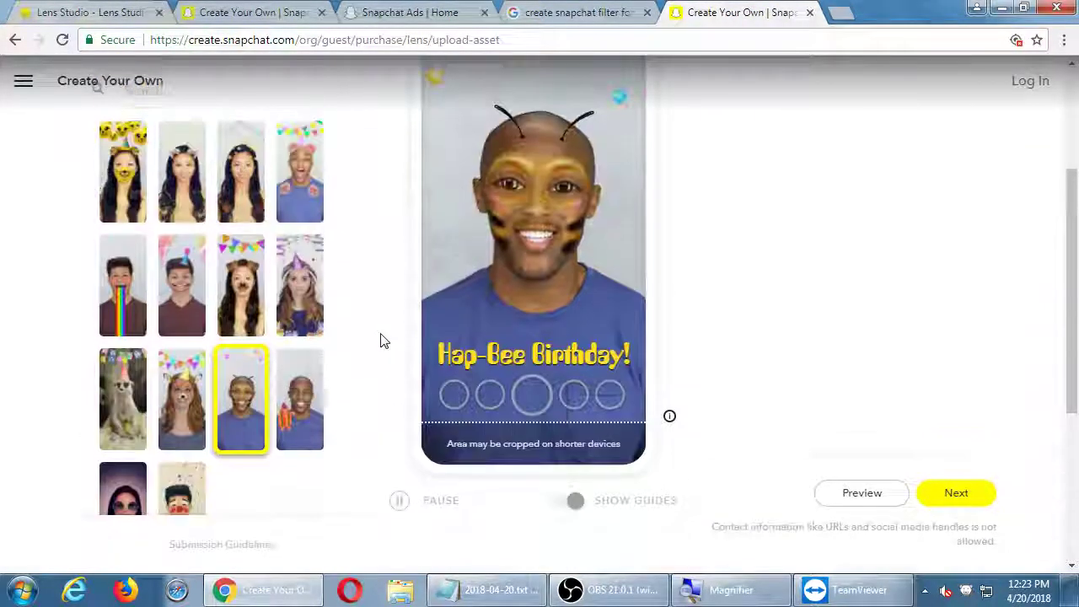
click(119, 478)
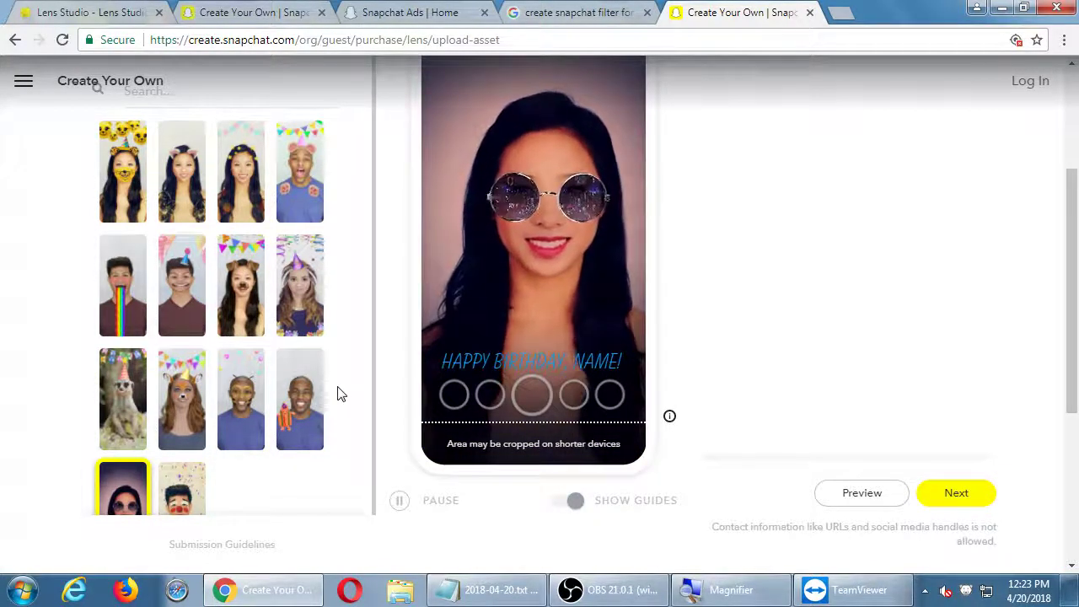
scroll(368, 390, up, 2)
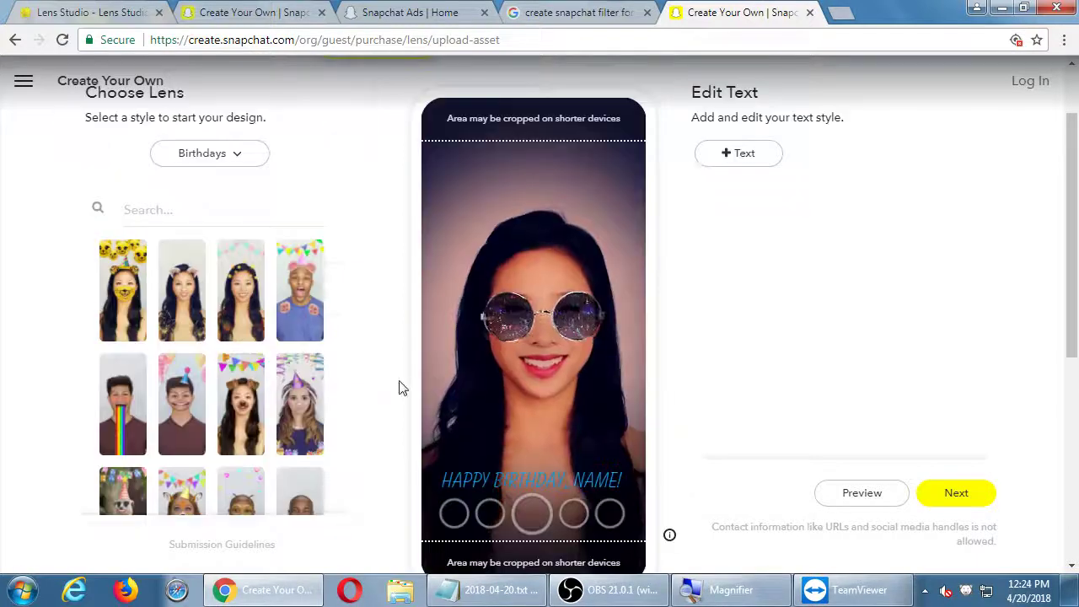
scroll(400, 385, up, 2)
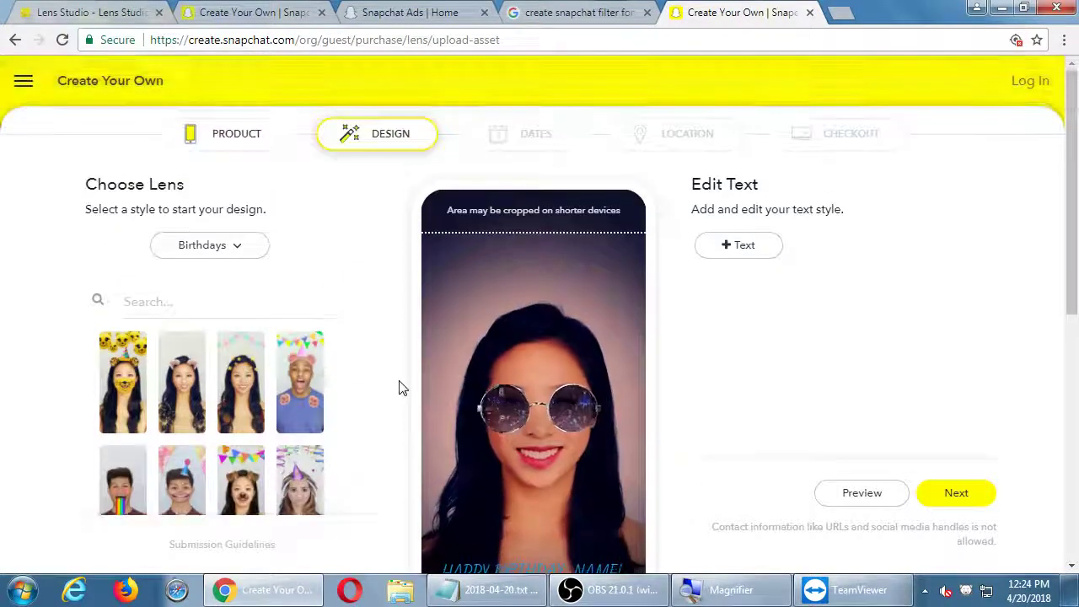
Add a text box, advance through Dates to the harbor Location geofence, and bring up the Notepad notes
click(739, 247)
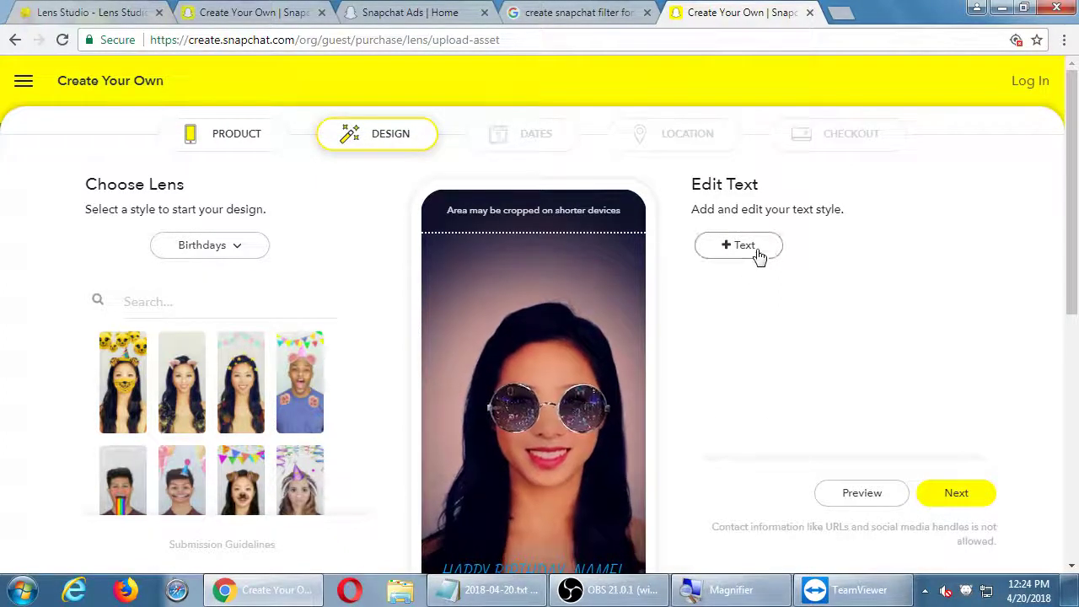
click(725, 249)
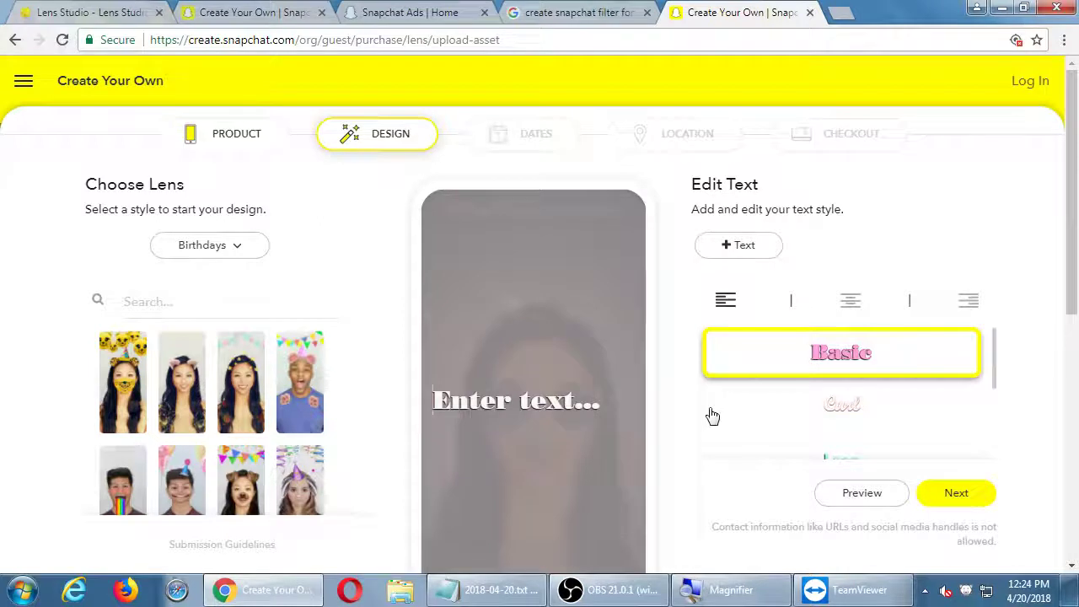
click(937, 498)
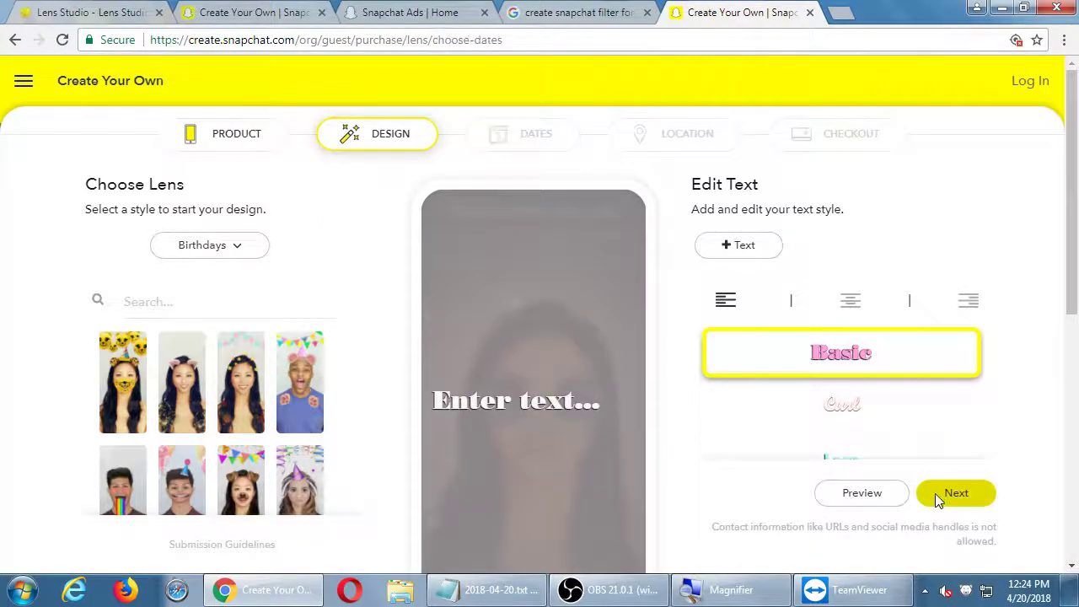
click(943, 484)
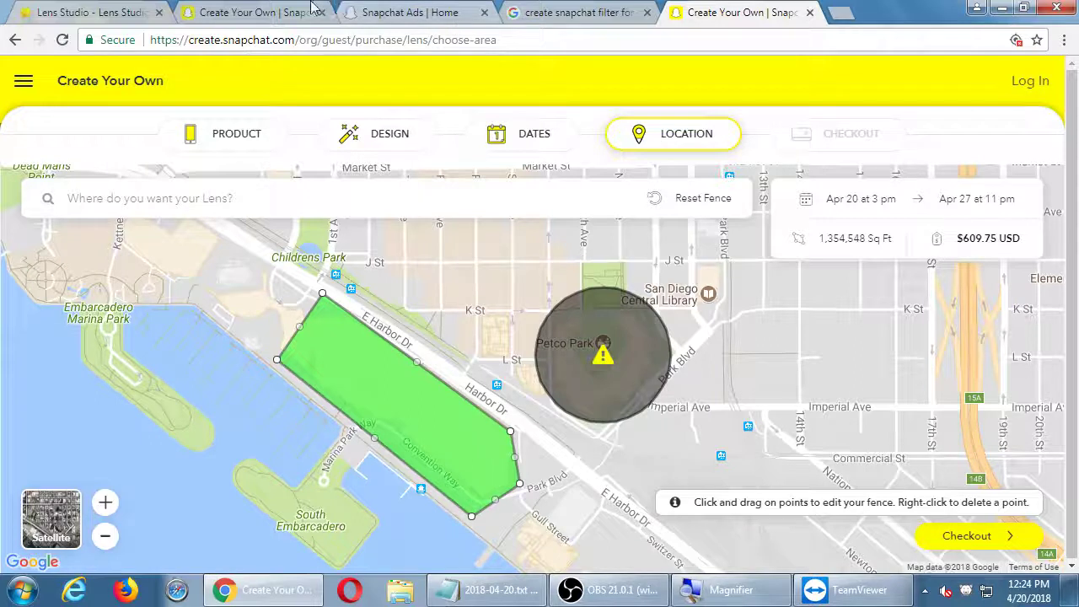
click(486, 589)
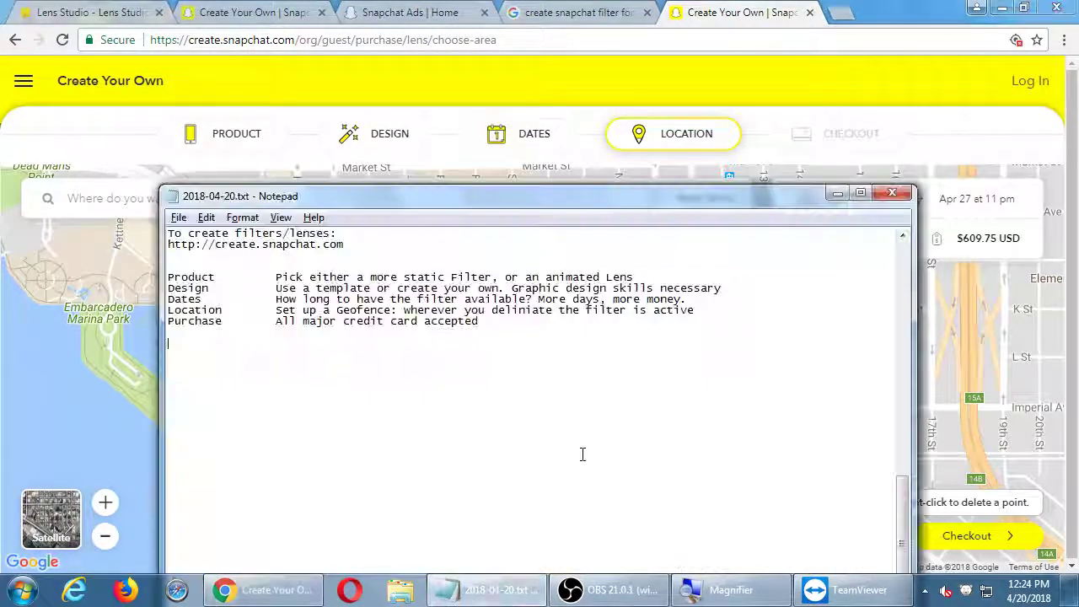
Write that the web interface creates or uploads Filters, but custom lenses should use Lens Studio
key(super+plus)
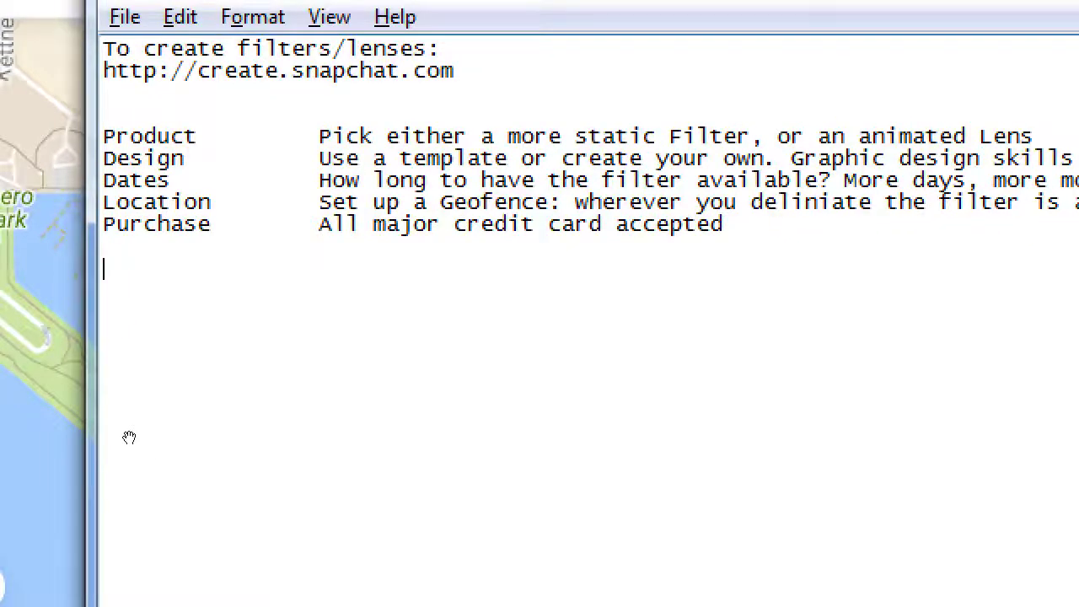
text(Through t)
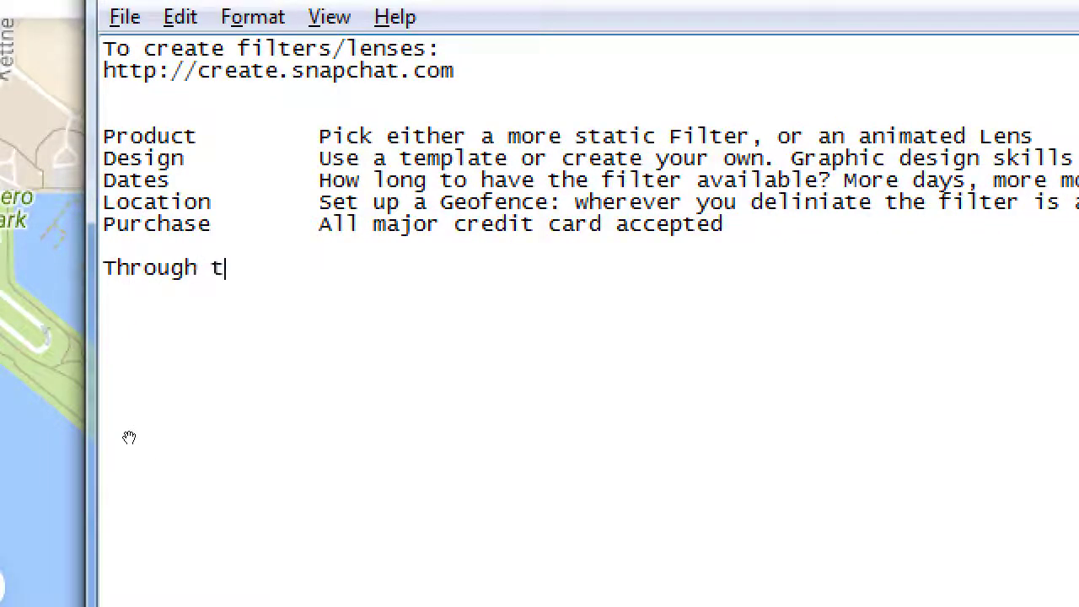
text(he web interf)
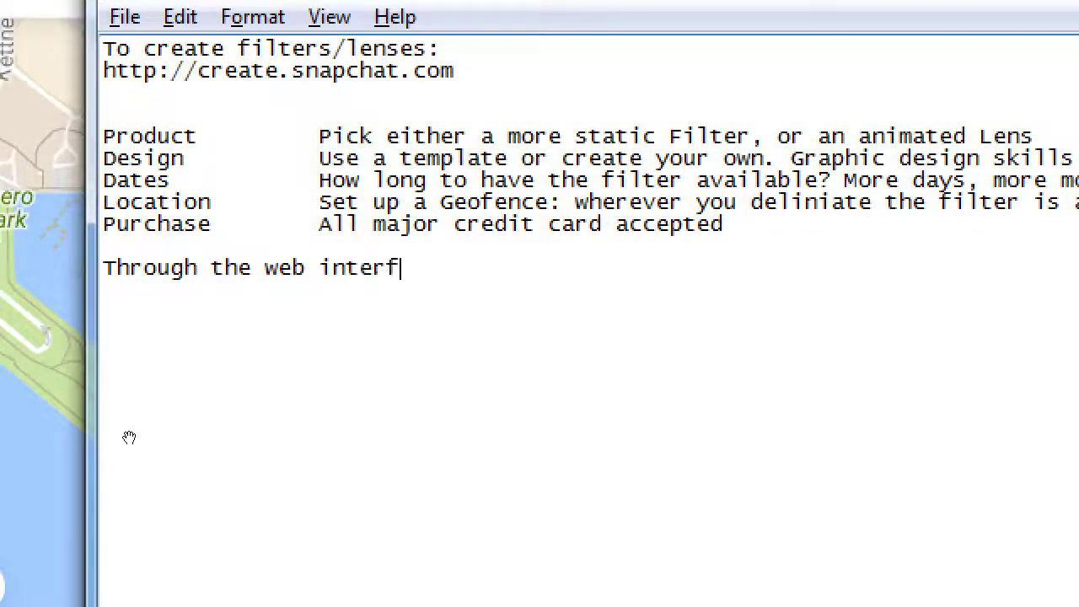
text(ace, you can crete)
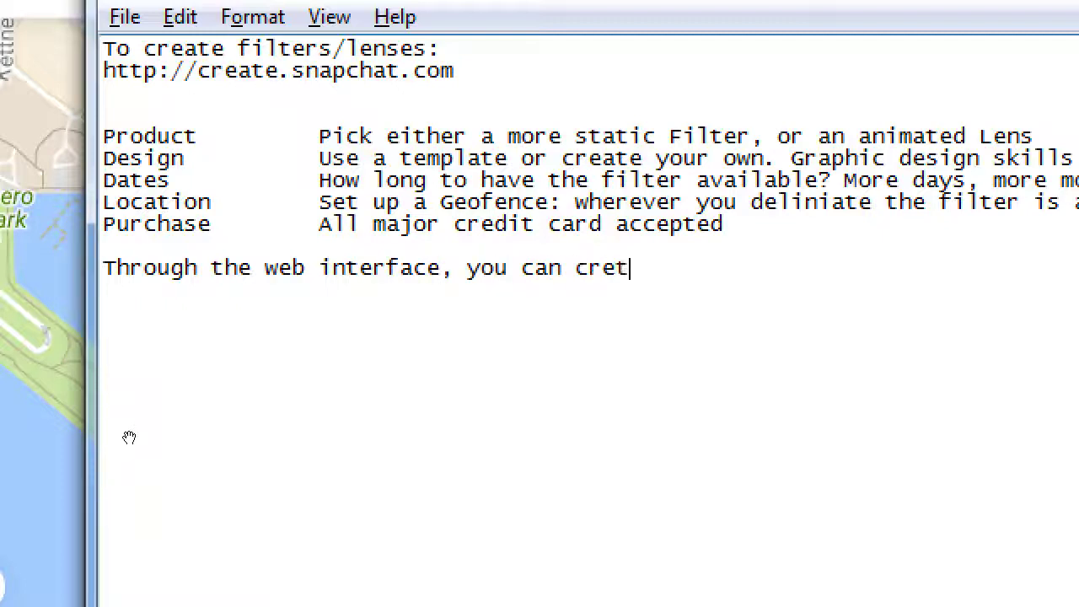
key(BackSpace)
key(BackSpace)
text(ate a Fl)
key(BackSpace)
text(ilter, or u)
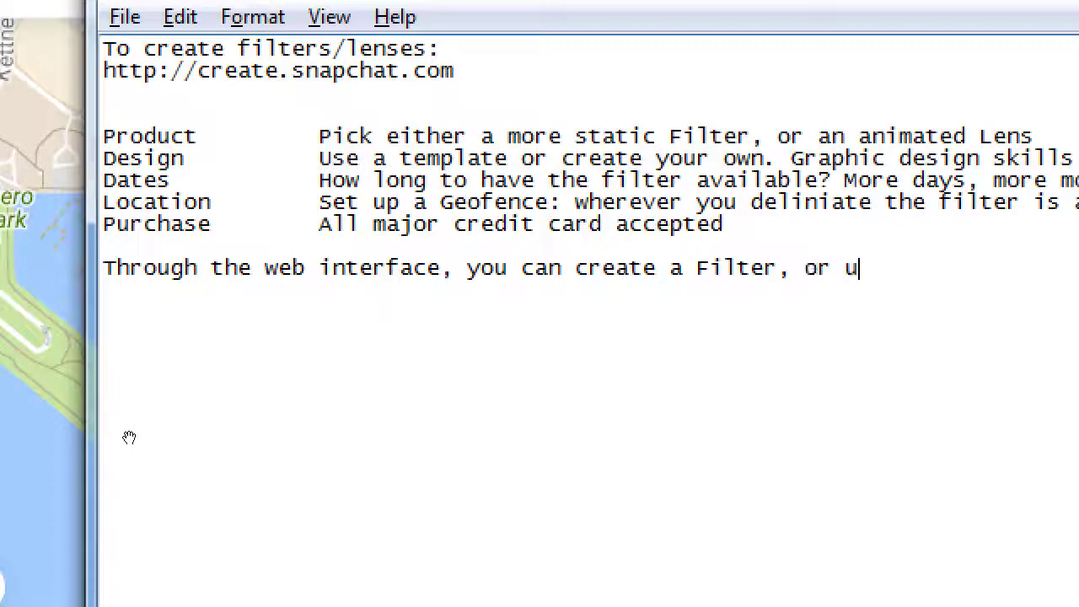
text(pload your own.)
key(Return)
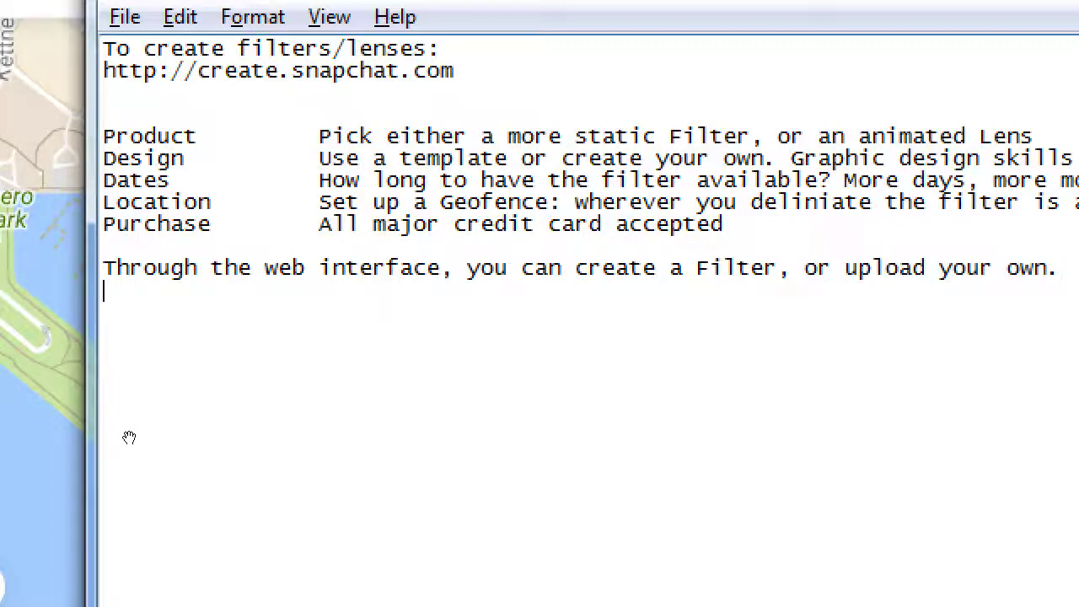
text(But if you create)
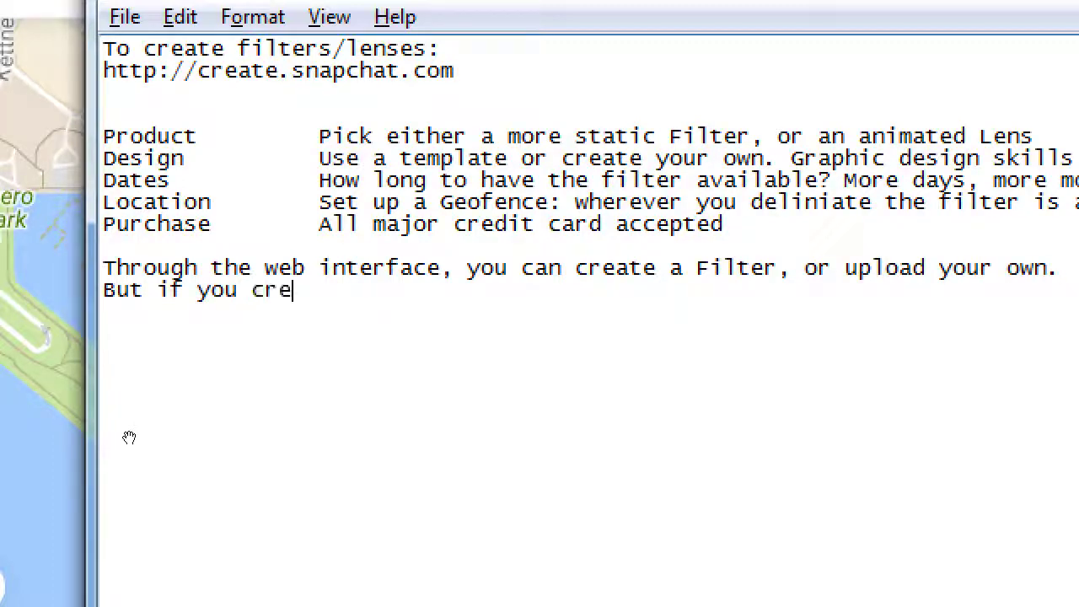
key(BackSpace)
key(BackSpace)
key(BackSpace)
key(BackSpace)
text(wish to)
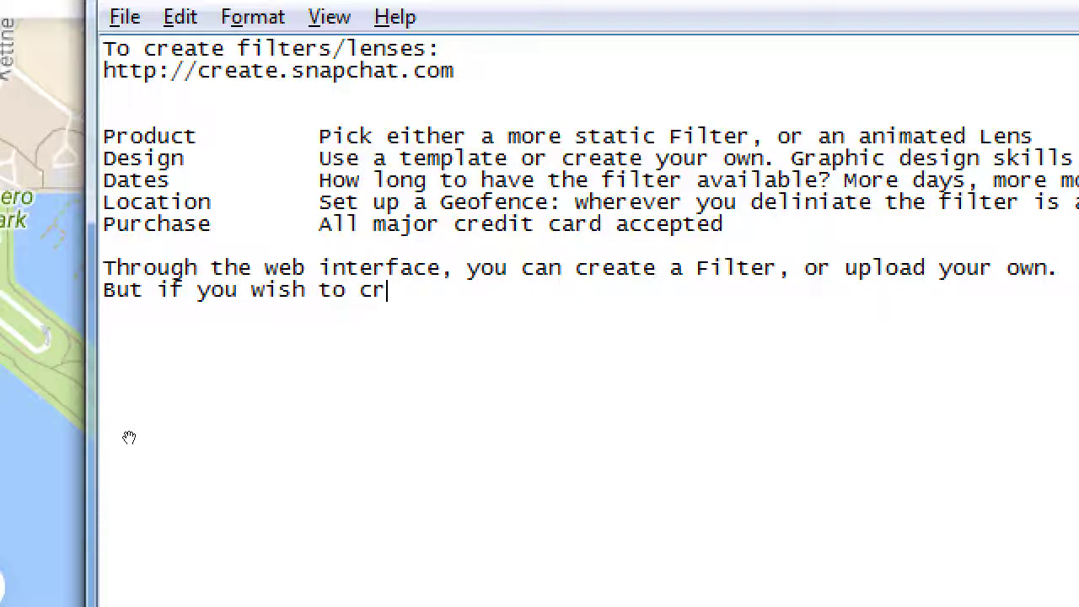
text( create your own l)
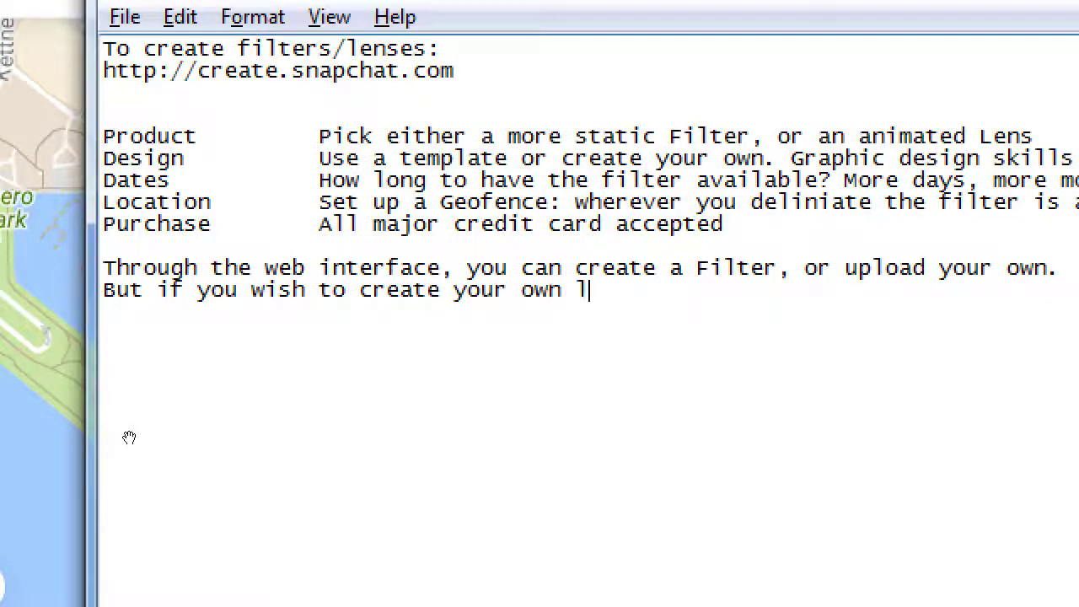
text(ens, you shouo)
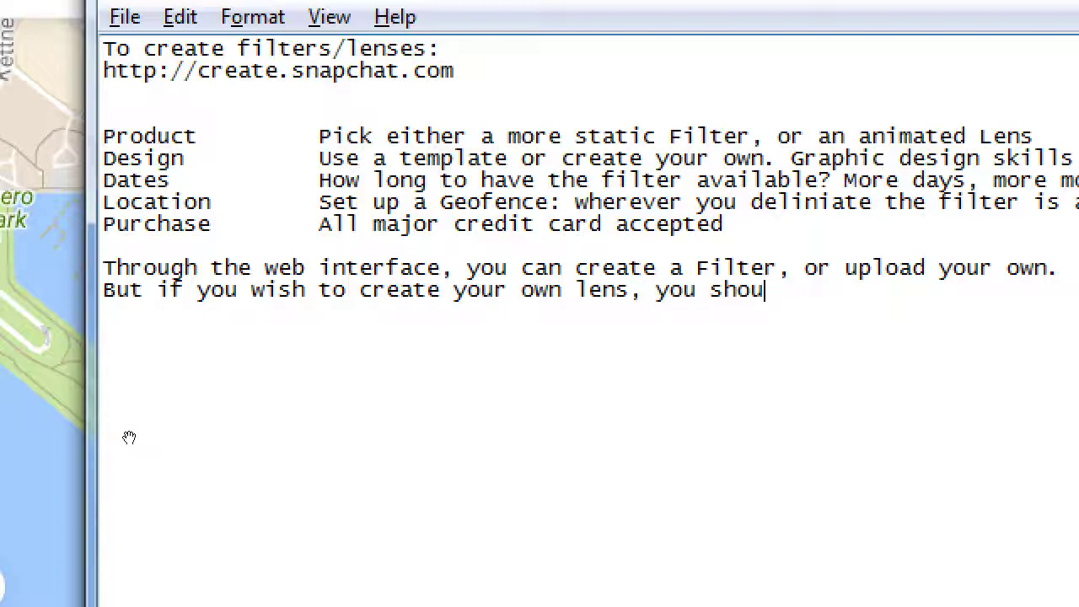
text(uld use )
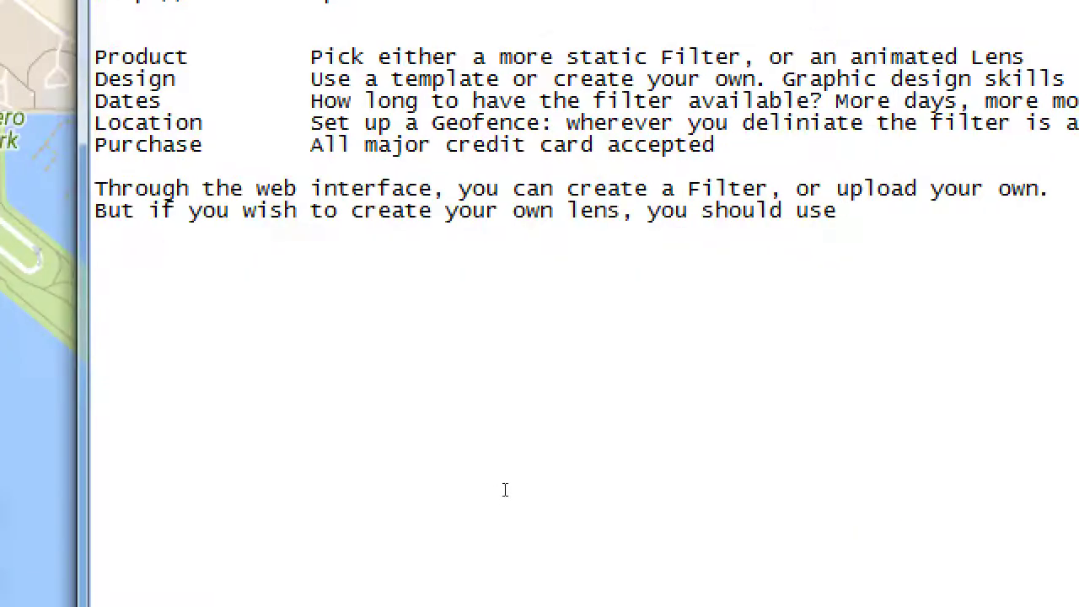
text(Lens Studio.)
Add indented lines describing Lens Studio as installed software for creating Lenses, then purchasing through the app
key(Return)
key(Tab)
text(Lens)
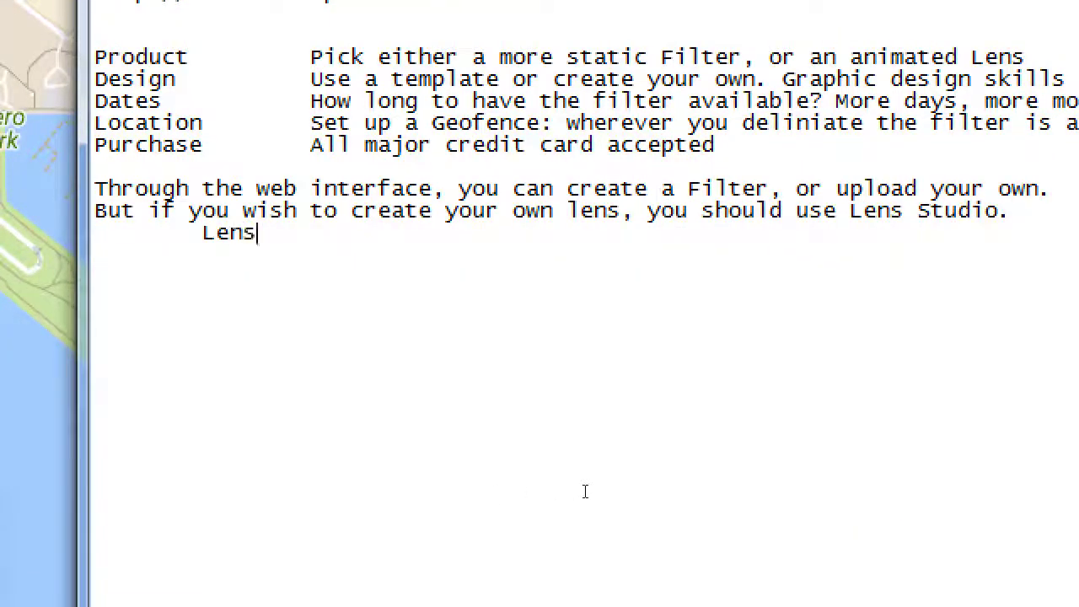
text( studio is powerful)
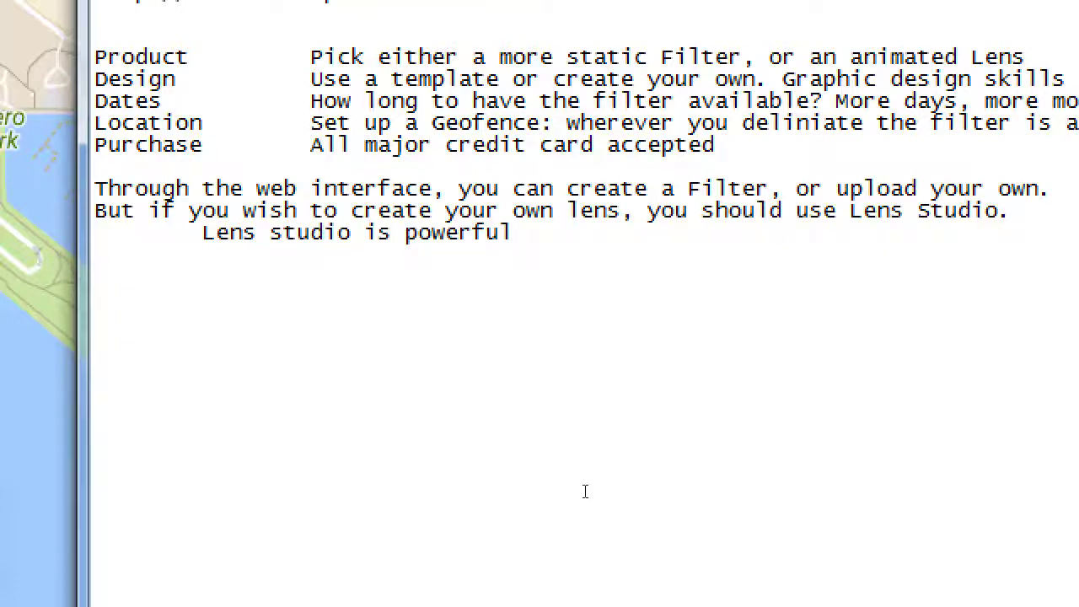
text( software)
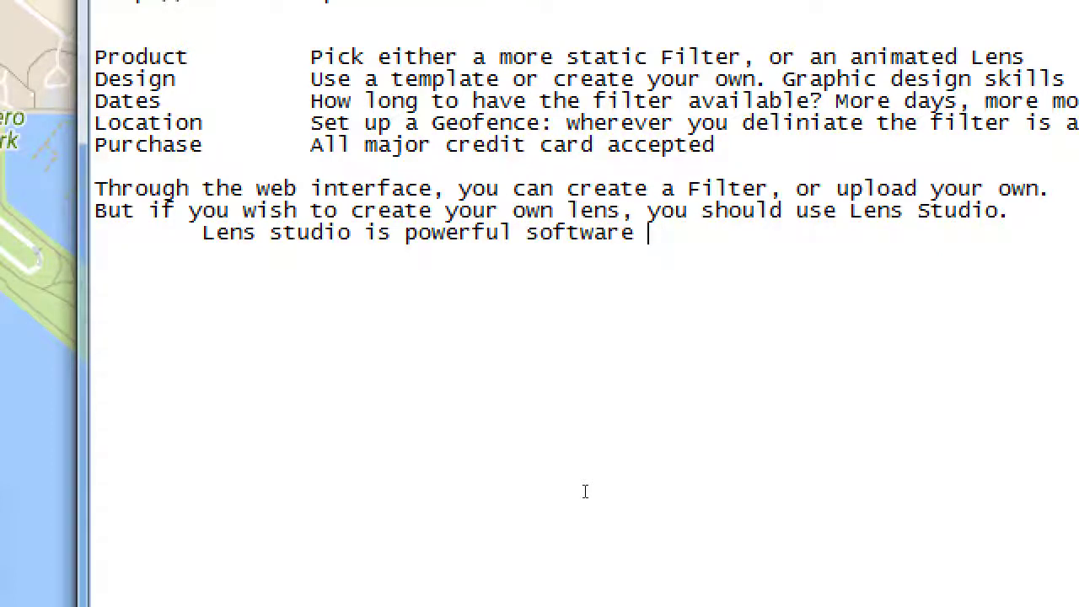
key(BackSpace)
text(, needed to be in)
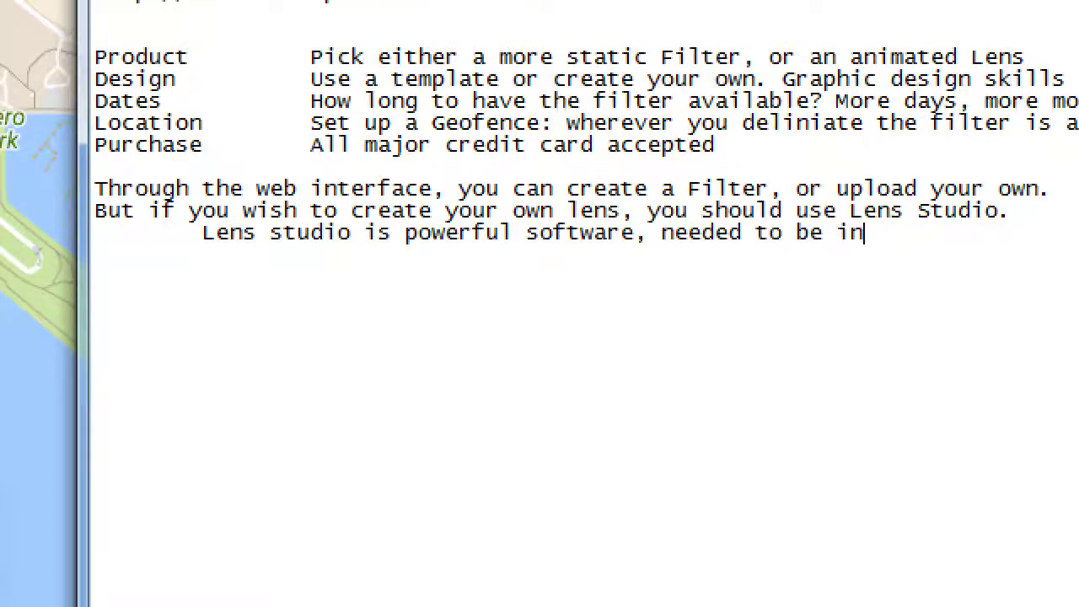
text(stalled on)
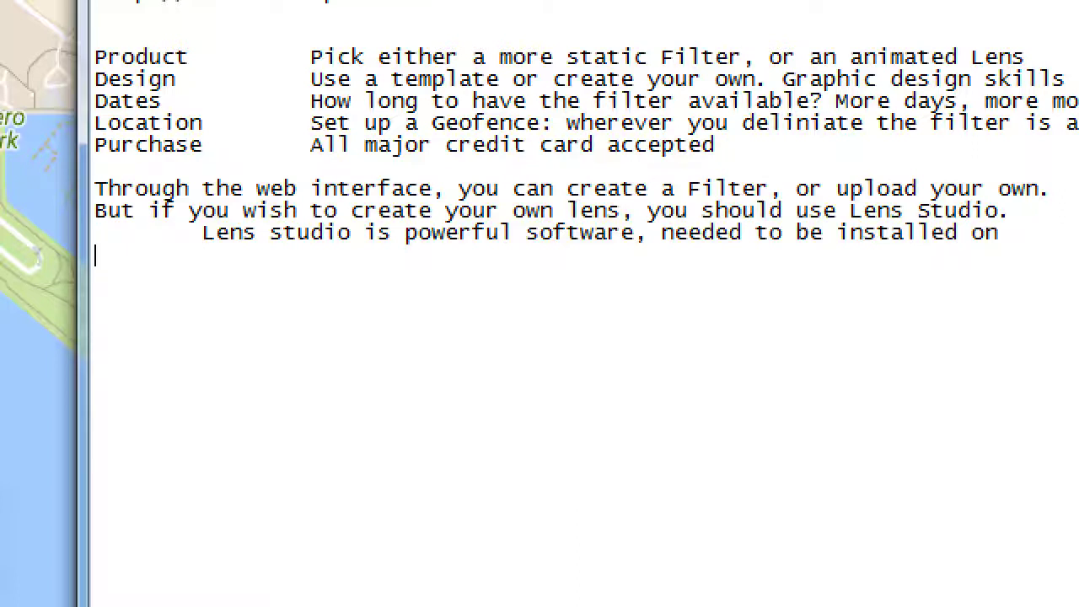
text(your computer, )
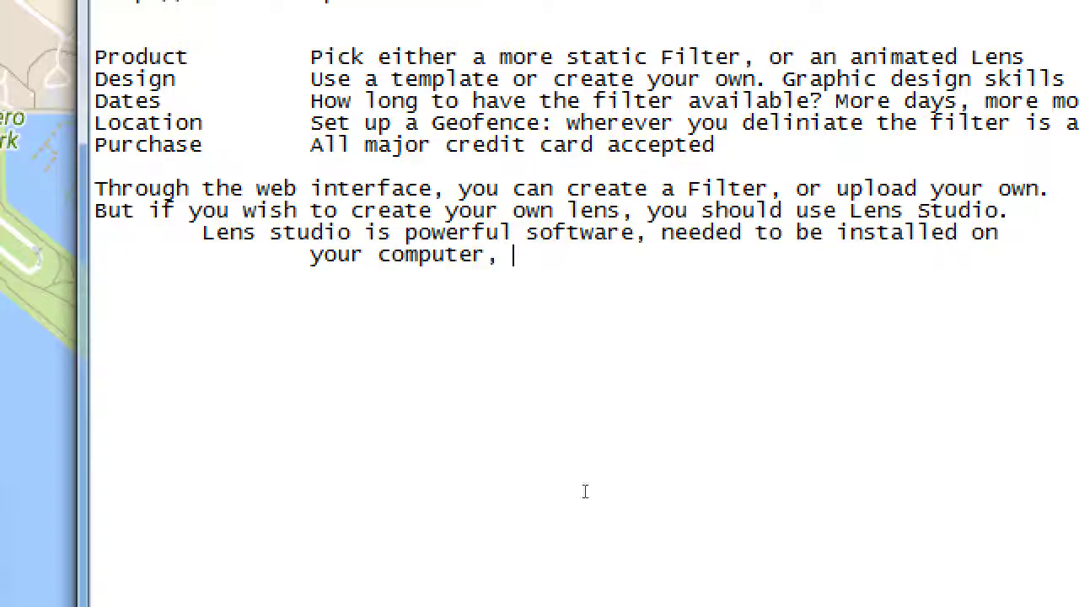
text(to hat allows you c)
key(BackSpace)
text(to )
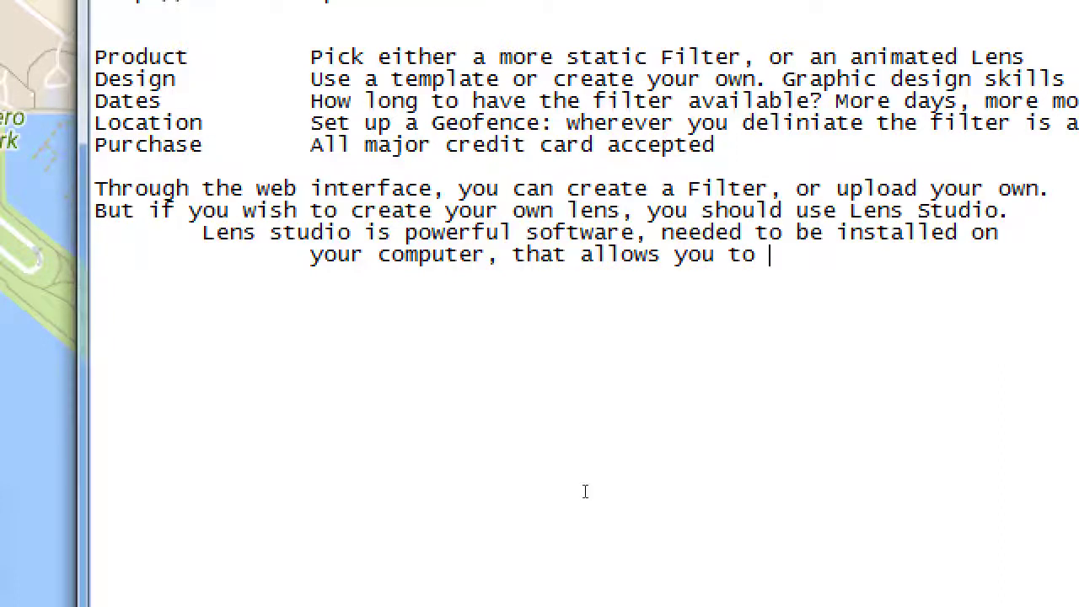
text(create your own)
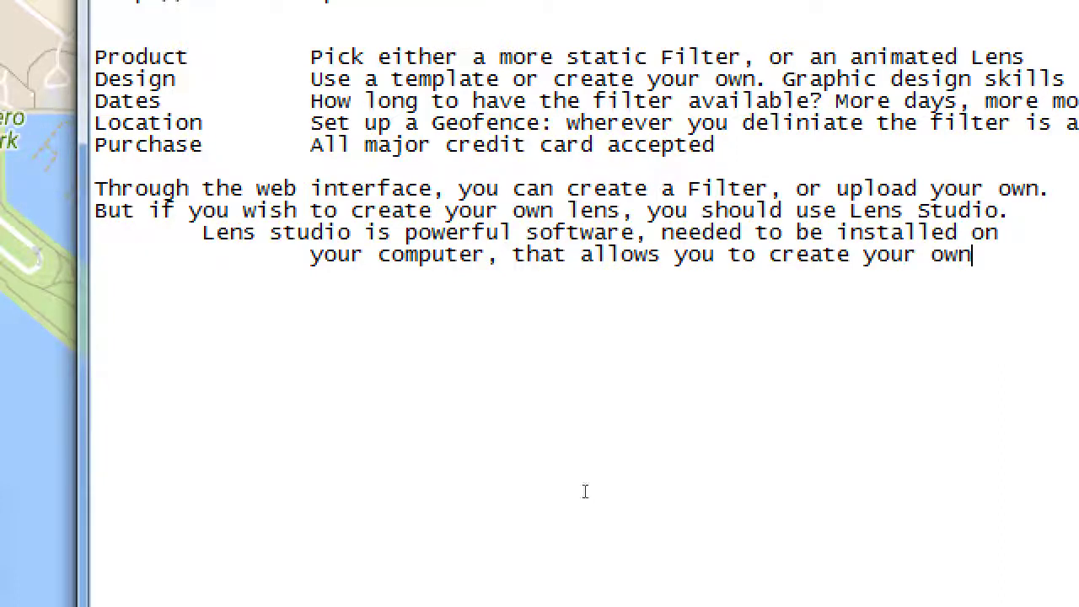
key(Return)
key(Tab)
key(Tab)
text(Lenses. You )
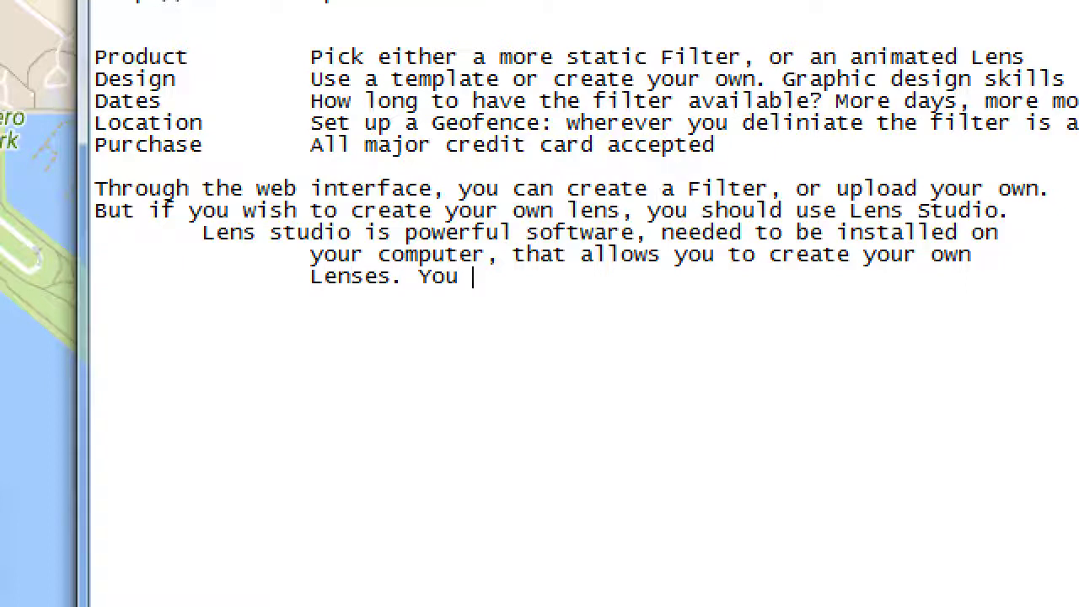
text(then pu)
key(BackSpace)
key(BackSpace)
text(then purch)
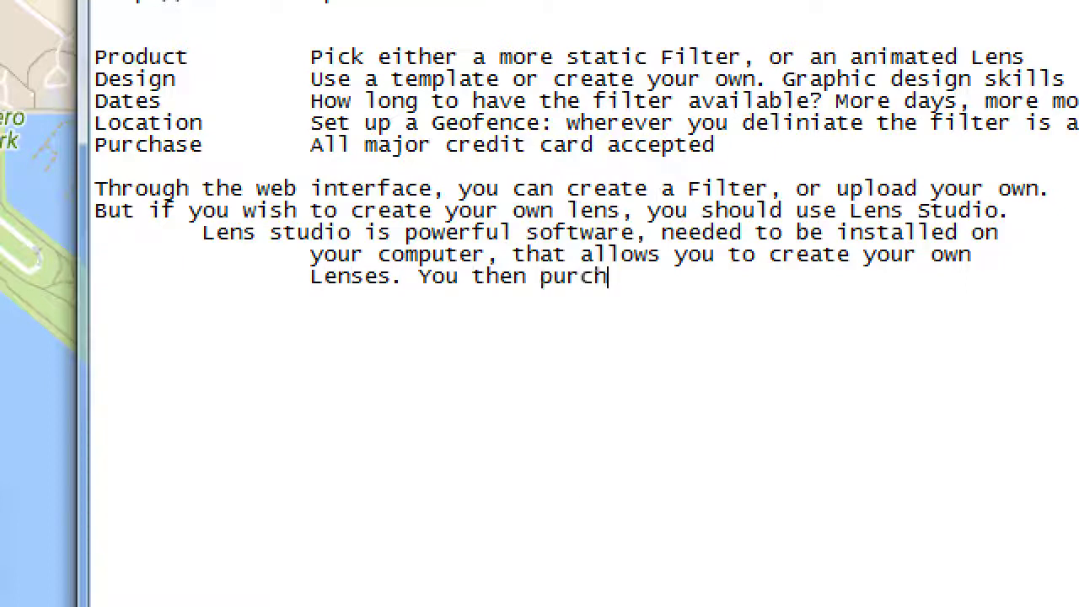
text(ase the Lens)
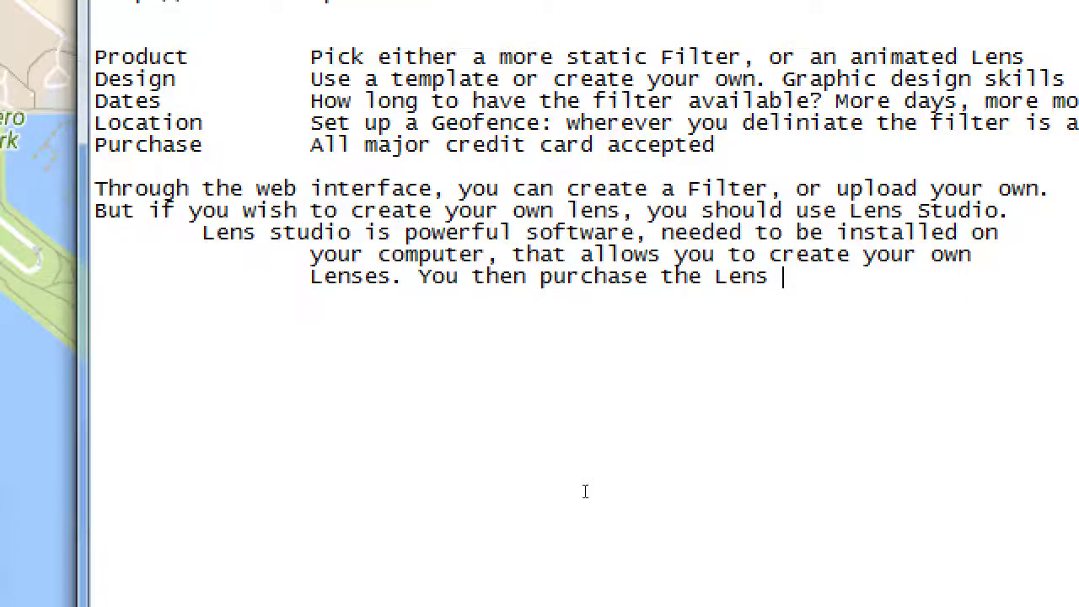
text(ethrough the app.)
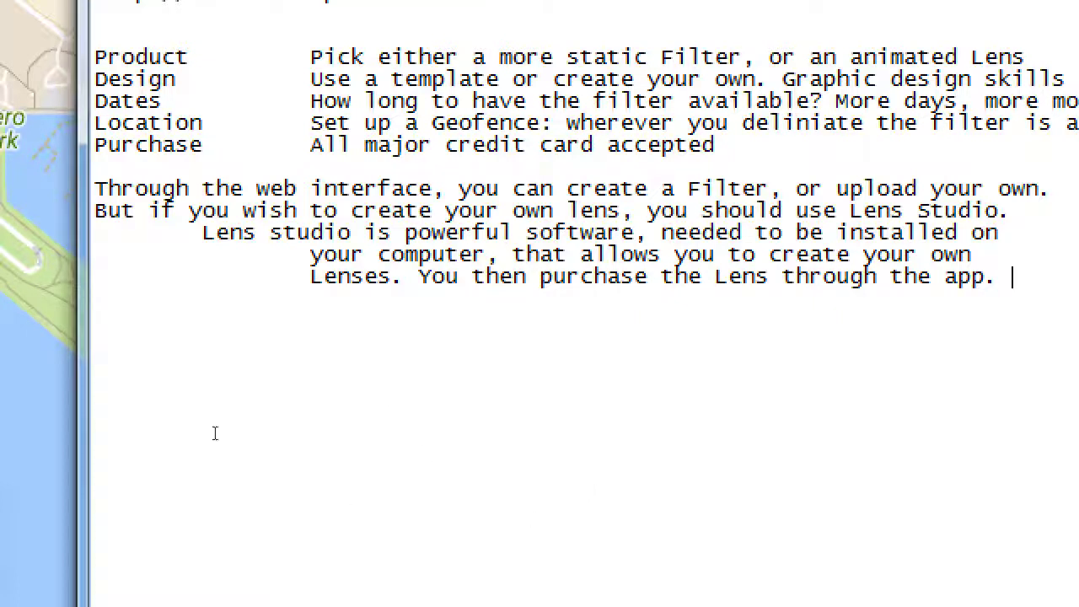
Select the word 'Lenses.' at the start of the notes' last line
click(307, 379)
double_click(307, 387)
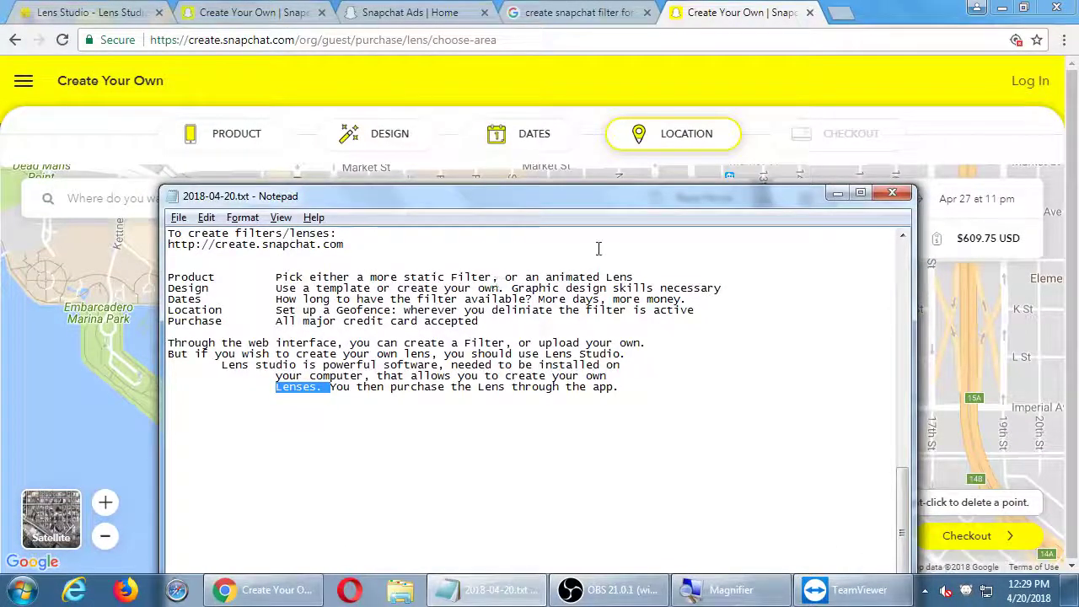
Dock Notepad to the right half, bring Chrome's map forward, and switch to the Lens Studio tab
drag(607, 211, 1073, 221)
click(788, 298)
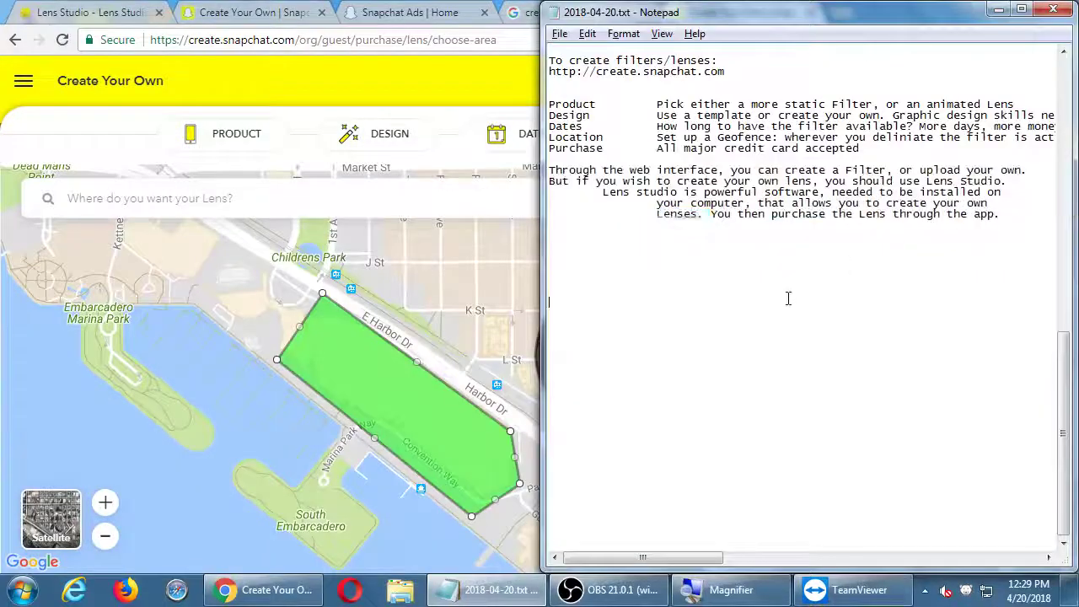
click(438, 83)
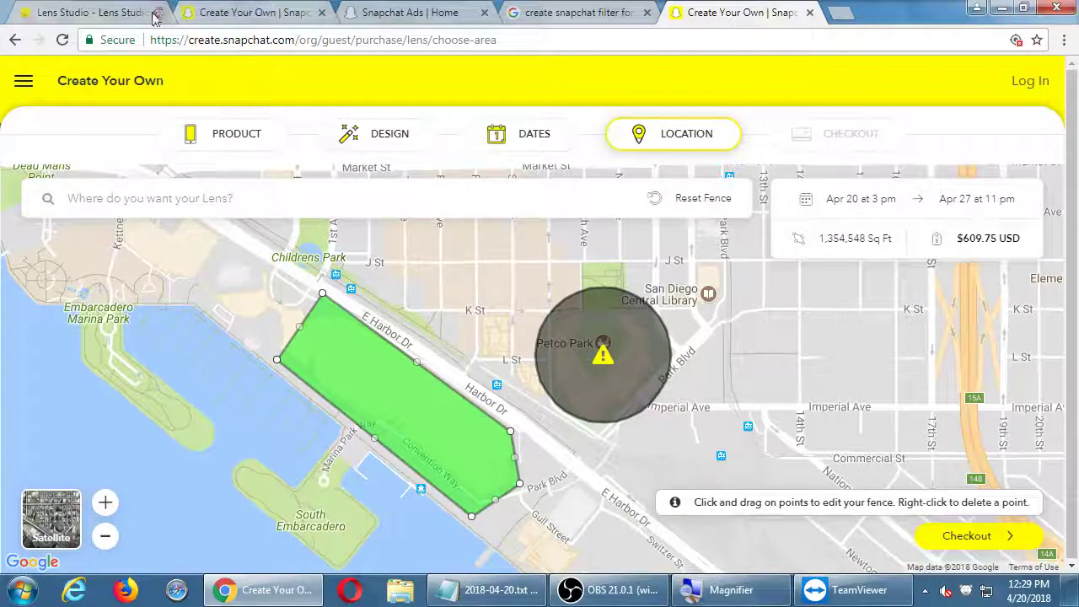
click(78, 14)
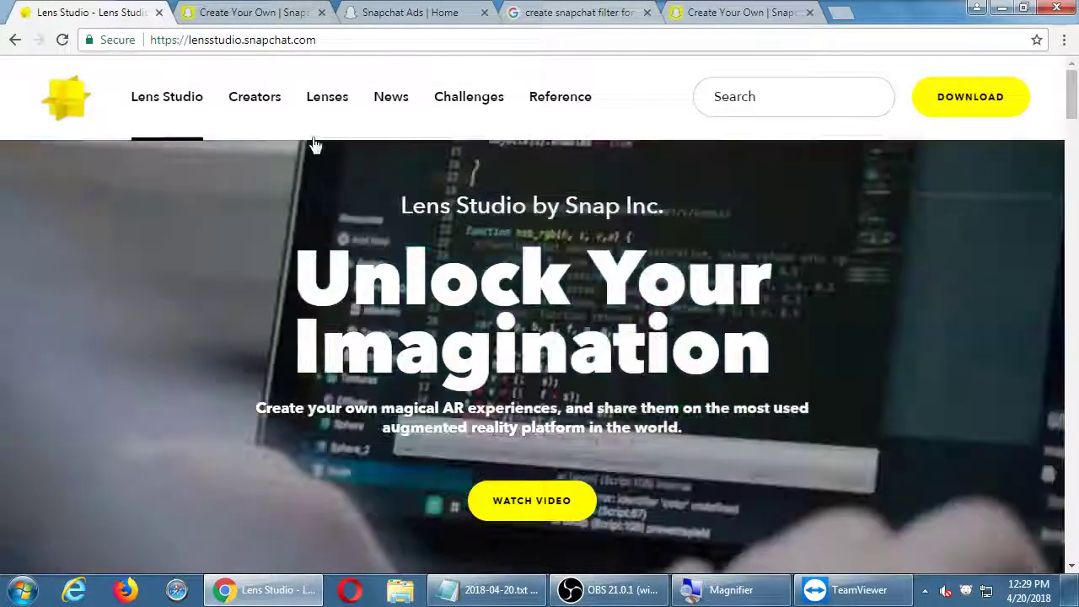
Load the snapchat.com homepage by entering 'snap' in a blank tab
click(253, 20)
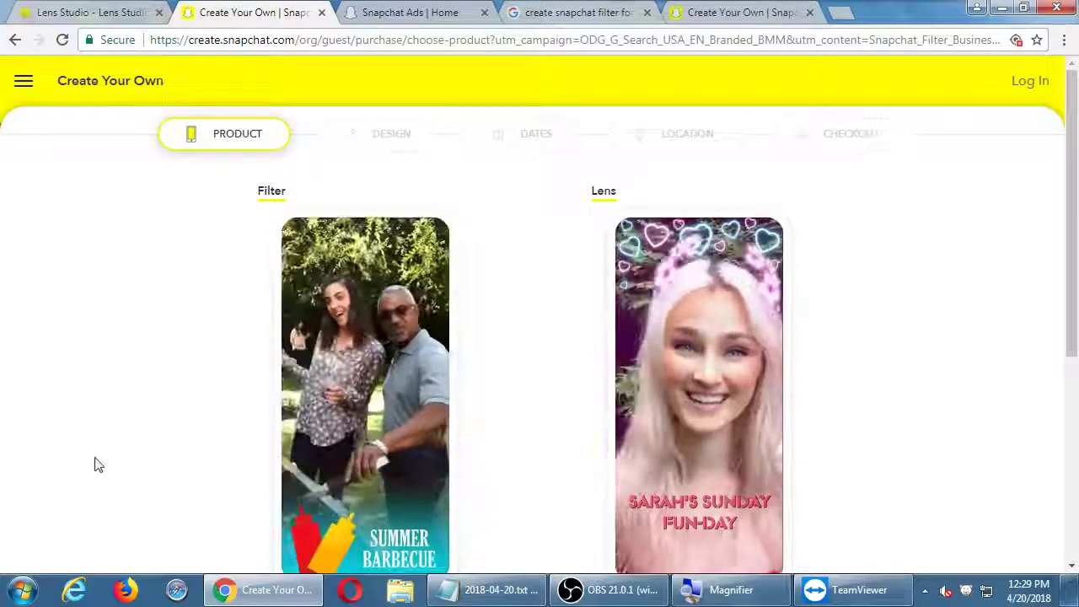
key(ctrl+Tab)
key(ctrl+Tab)
key(alt+Left)
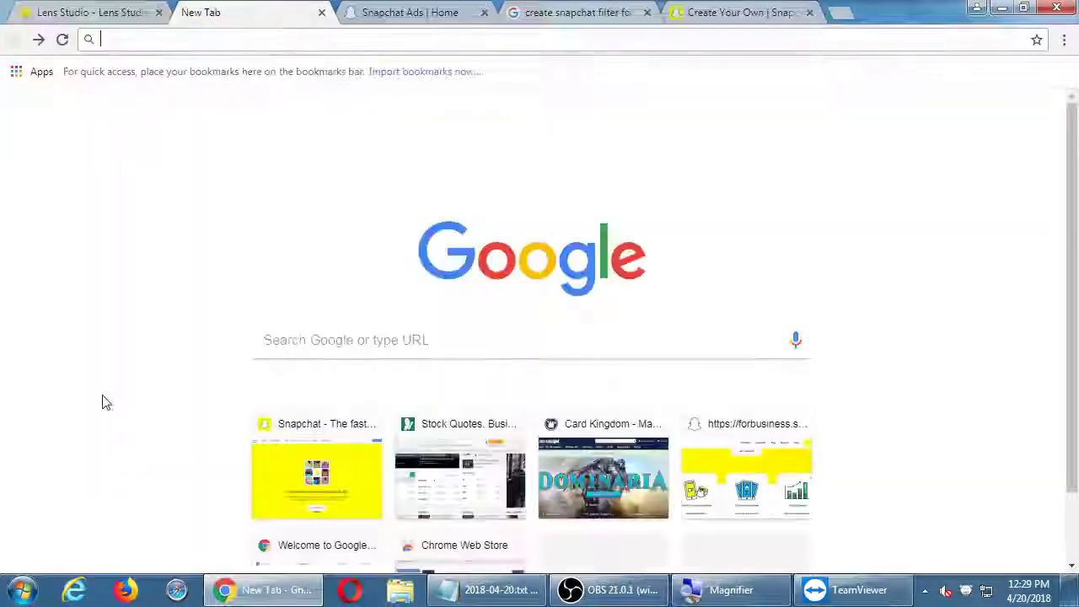
text(snap)
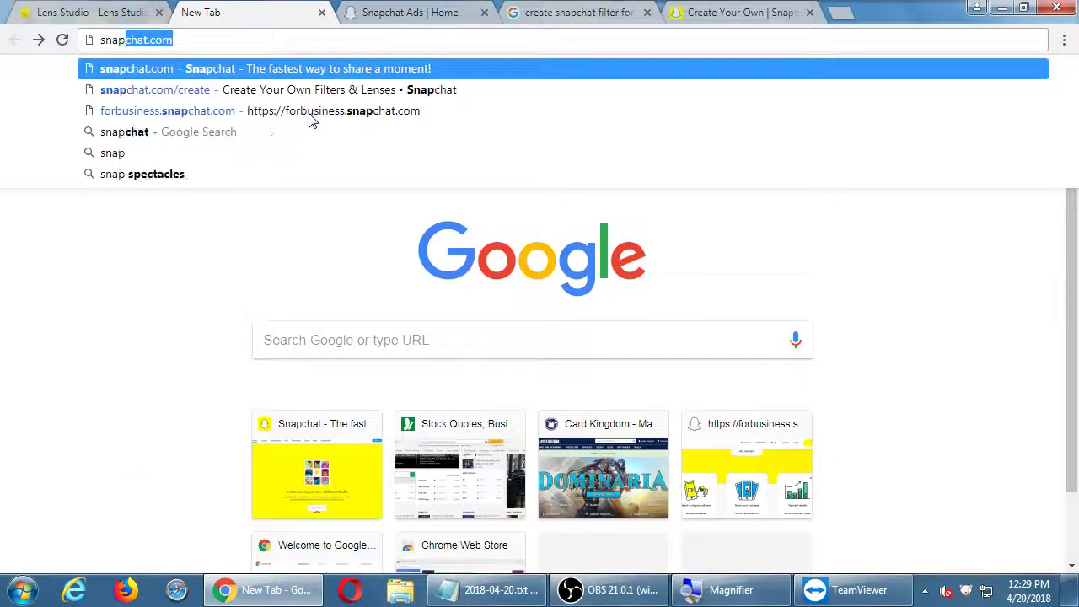
key(Return)
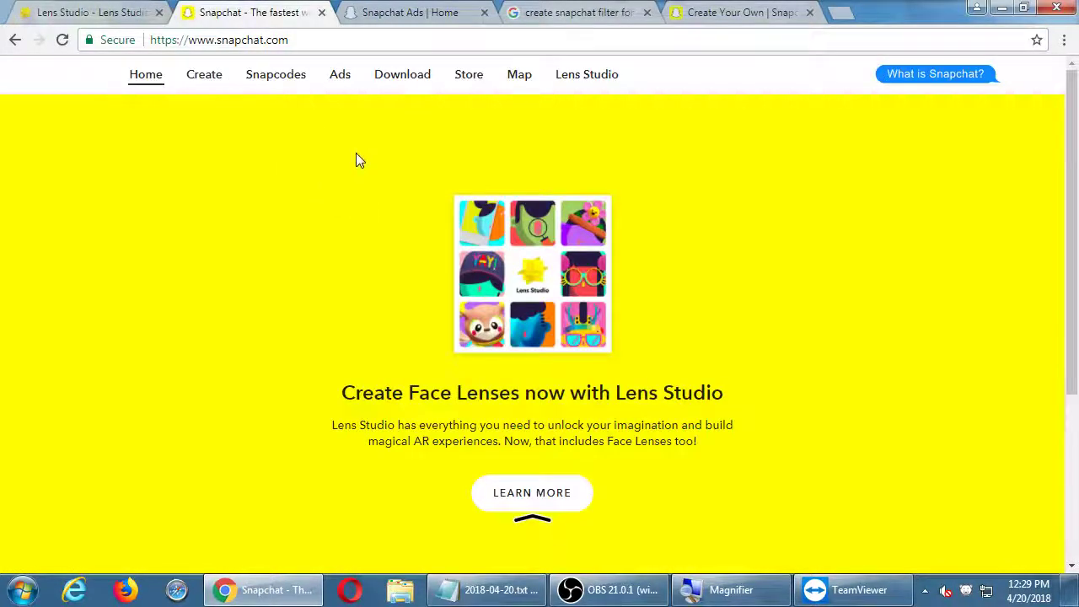
Open the Snap Map page from the snapchat.com navigation
scroll(357, 228, down, 3)
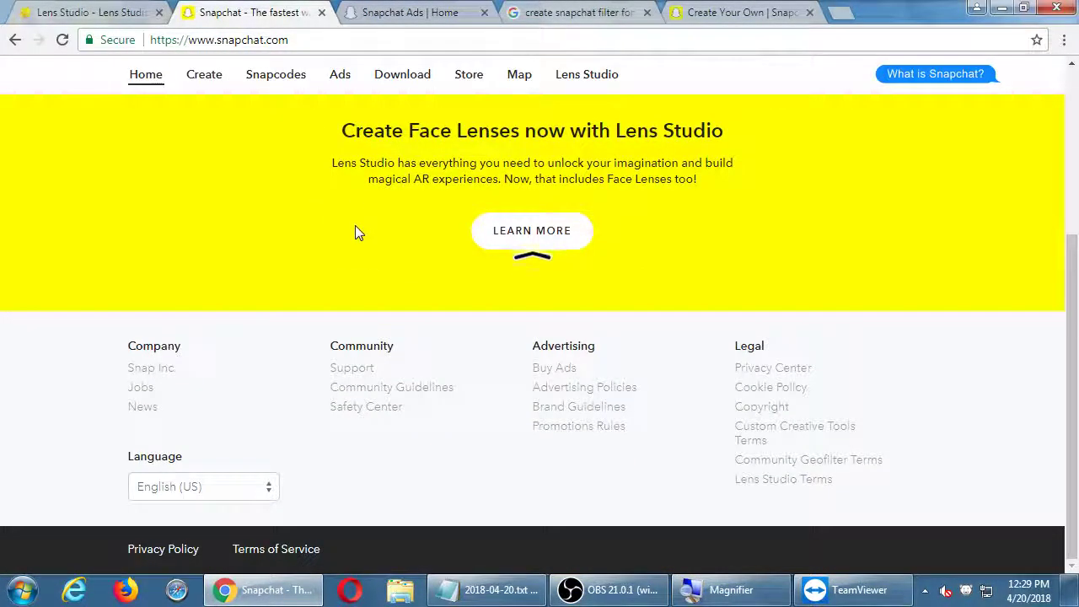
scroll(249, 333, up, 3)
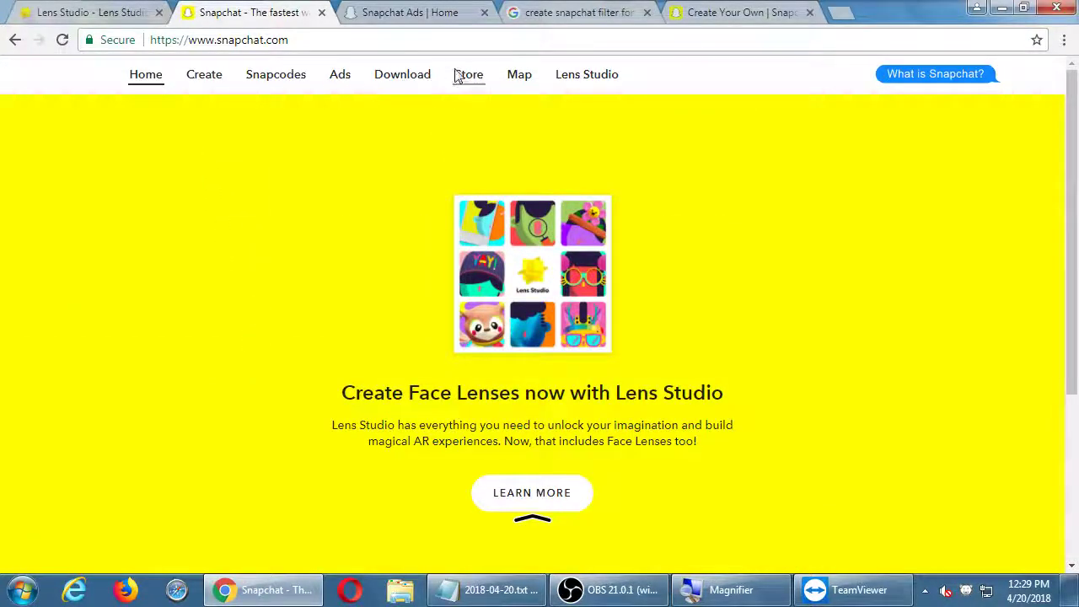
click(516, 76)
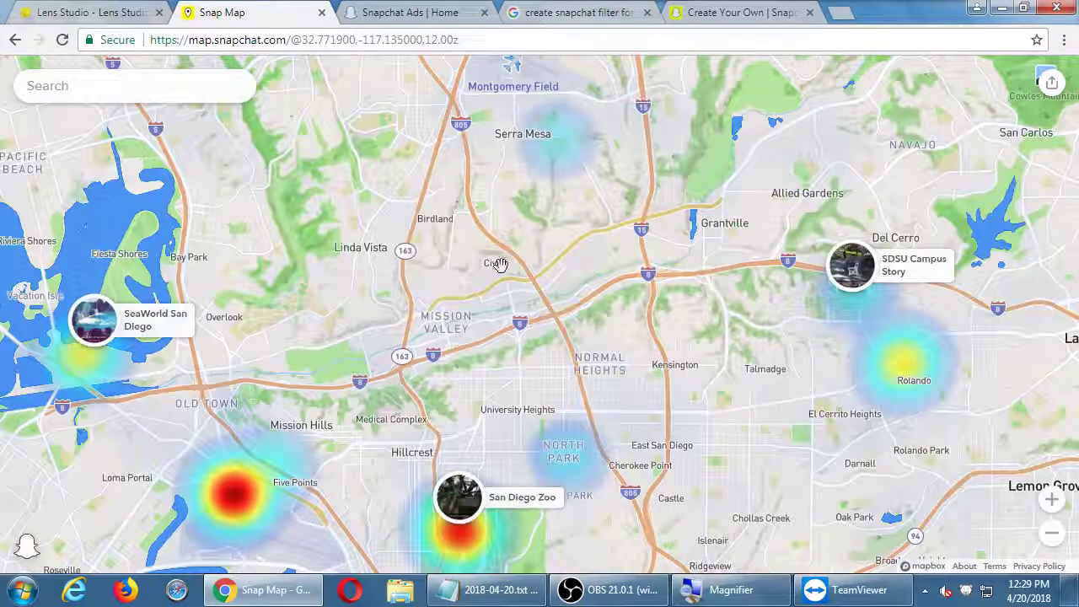
Pan to downtown San Diego and play the San Diego Zoo story
drag(608, 185, 537, 63)
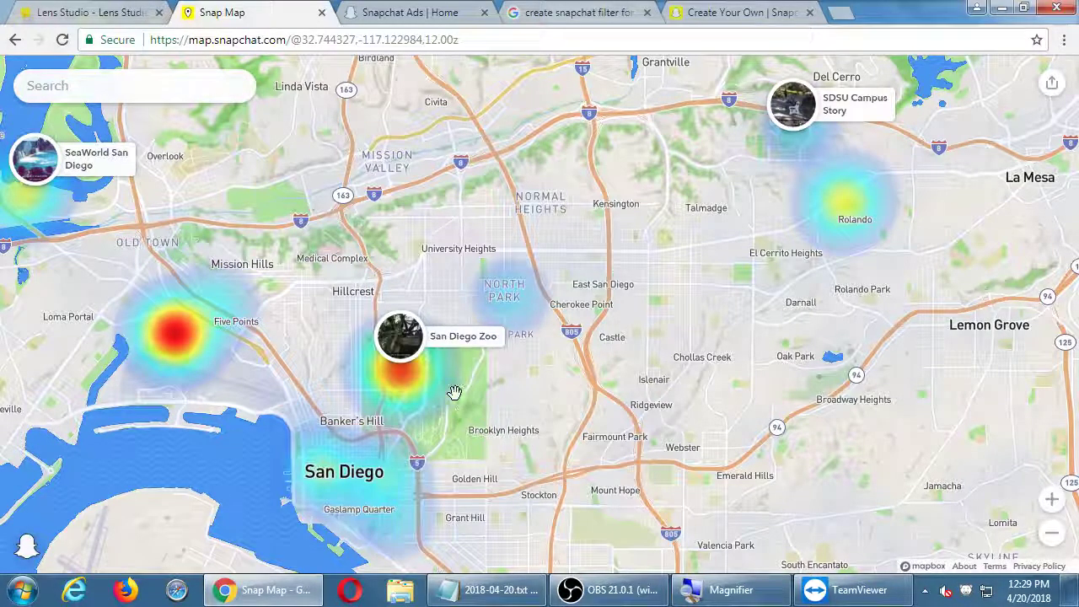
click(400, 350)
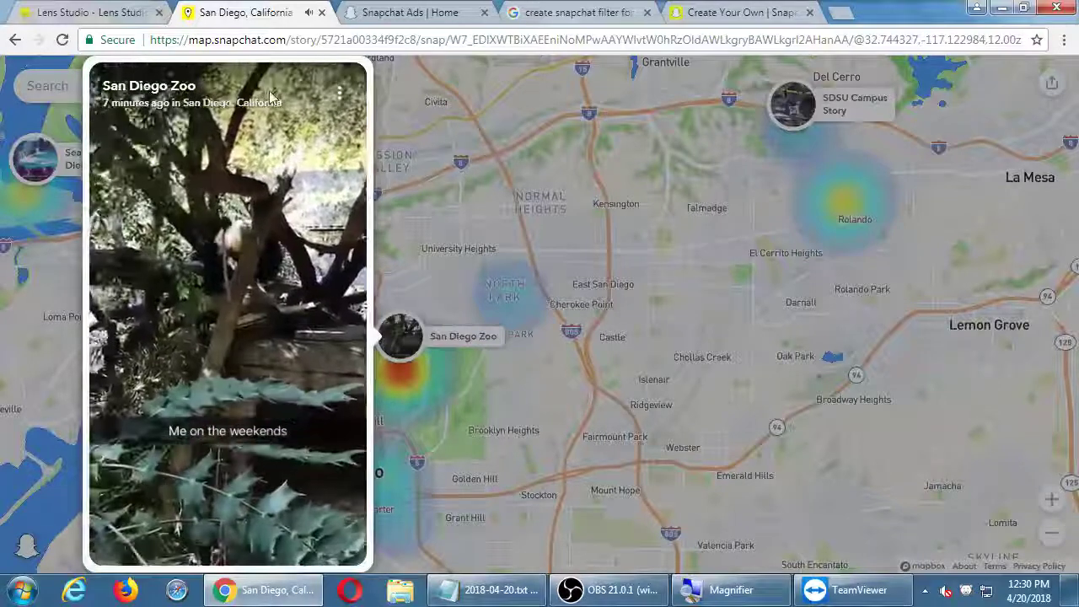
Dismiss the snap's share options and close the San Diego Zoo story viewer
click(336, 92)
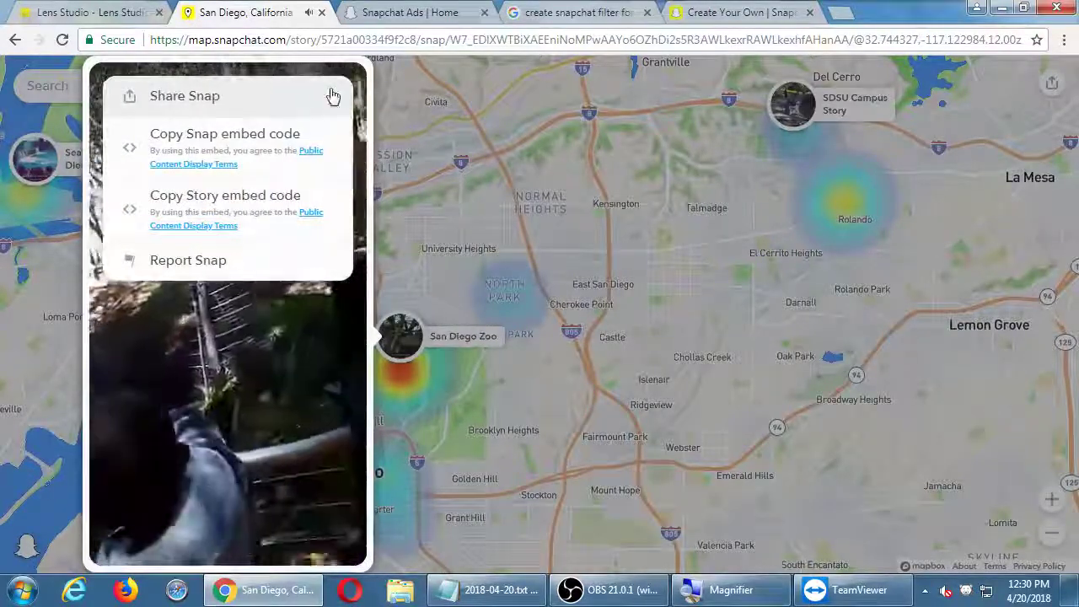
click(308, 376)
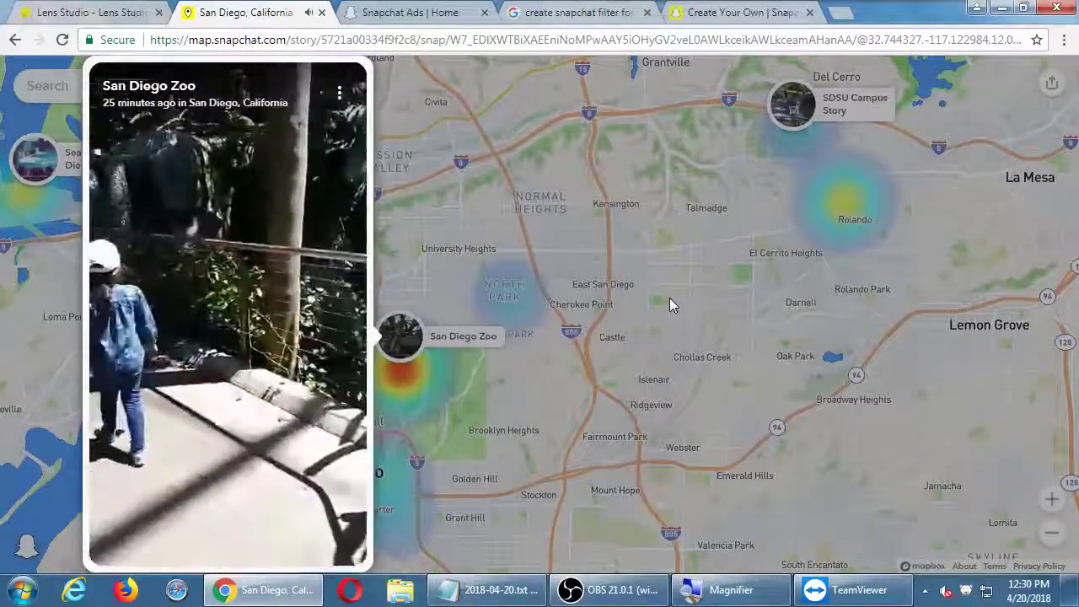
click(620, 197)
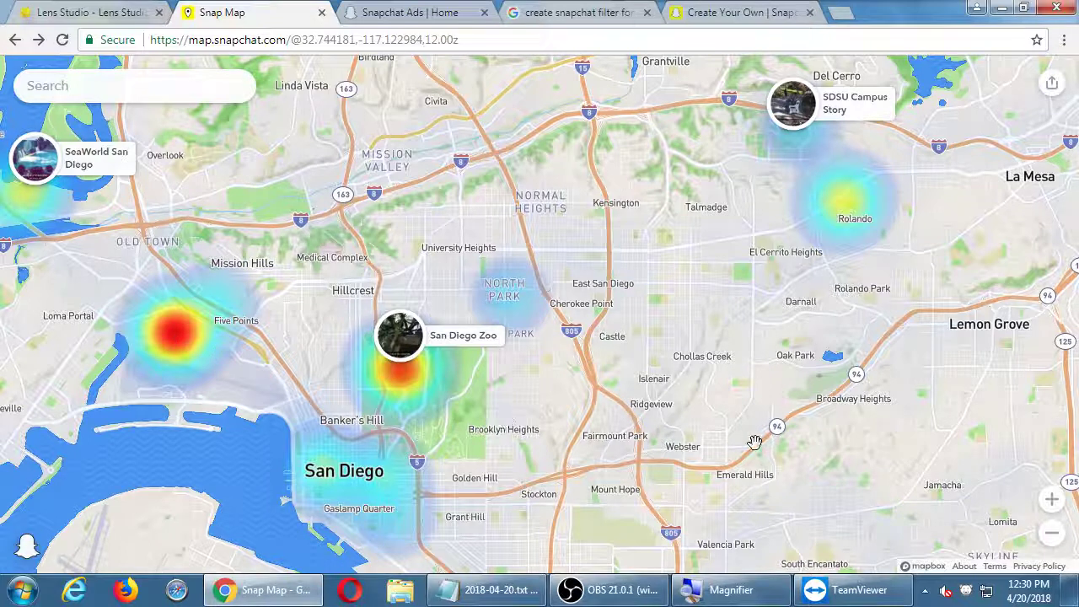
Pan and zoom the map around La Mesa, Santee and Lakeside
drag(898, 401, 317, 476)
scroll(317, 475, down, 2)
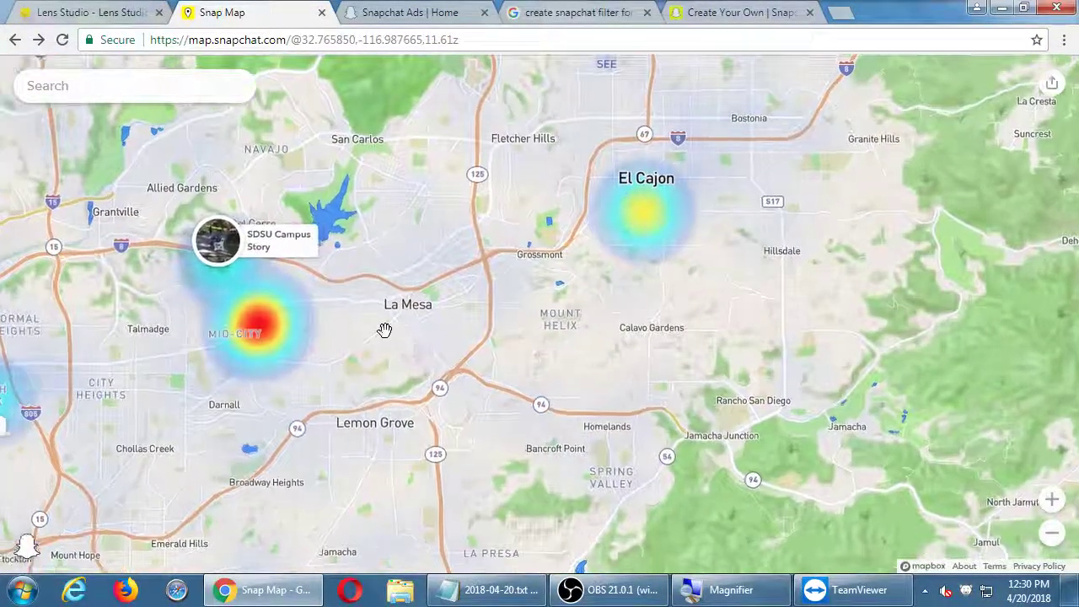
drag(384, 329, 431, 379)
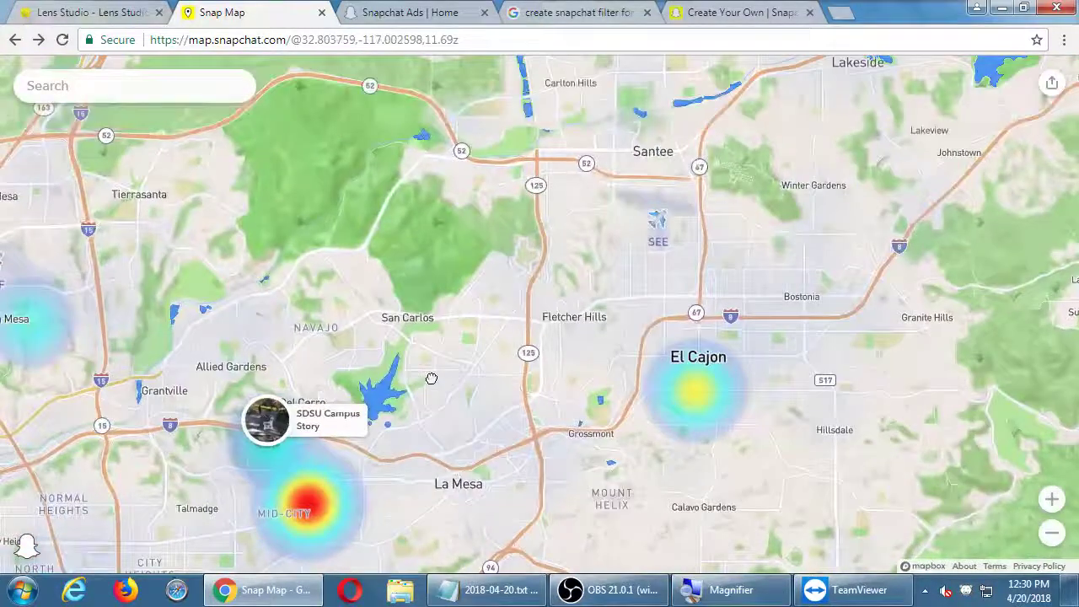
drag(856, 150, 563, 275)
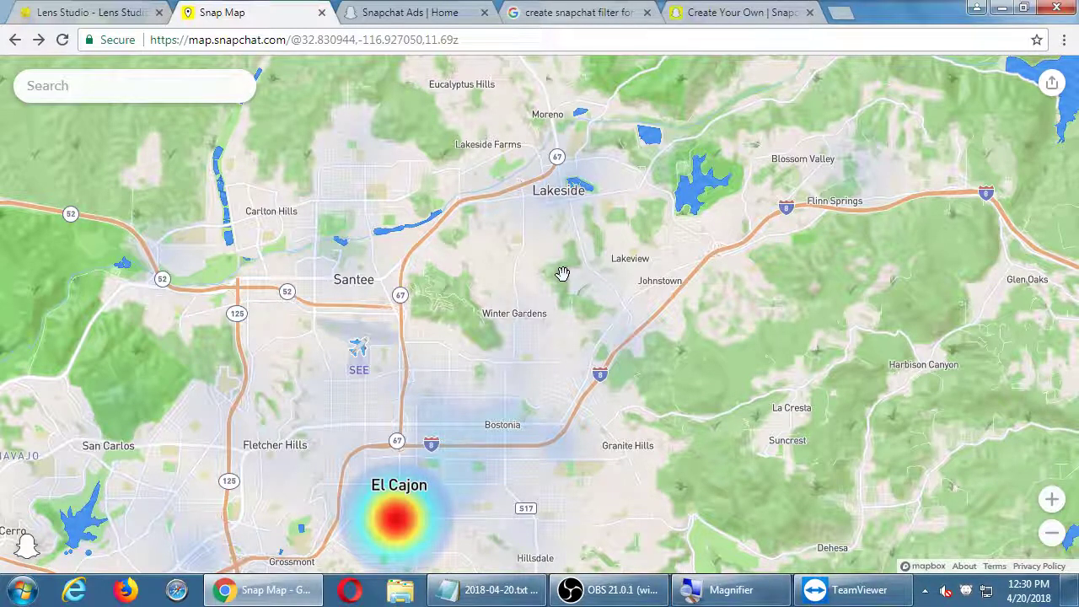
key(Down)
key(Down)
key(Up)
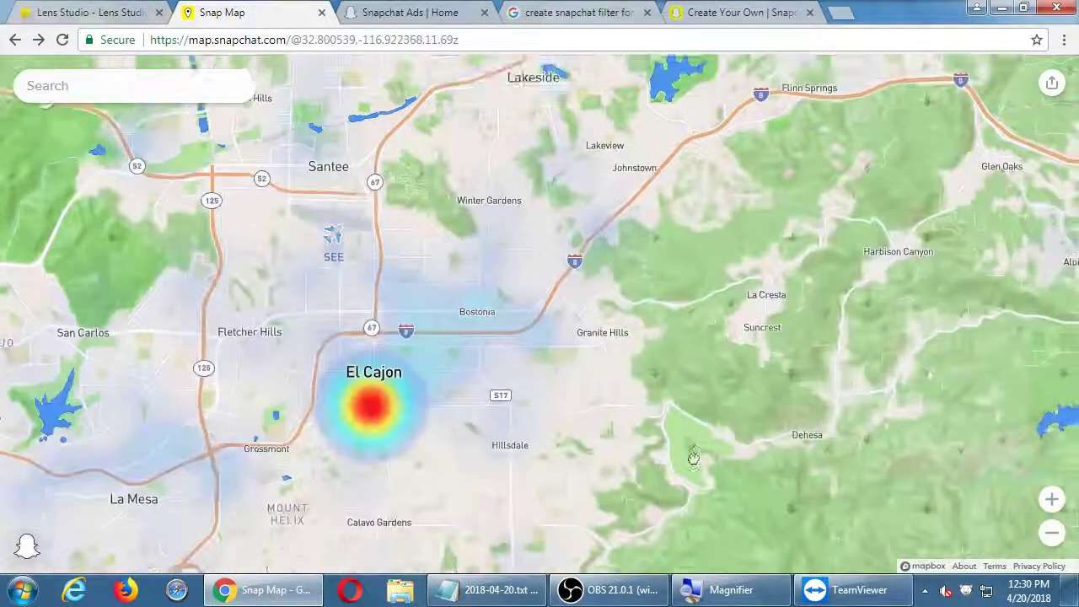
key(Up)
key(Up)
key(Up)
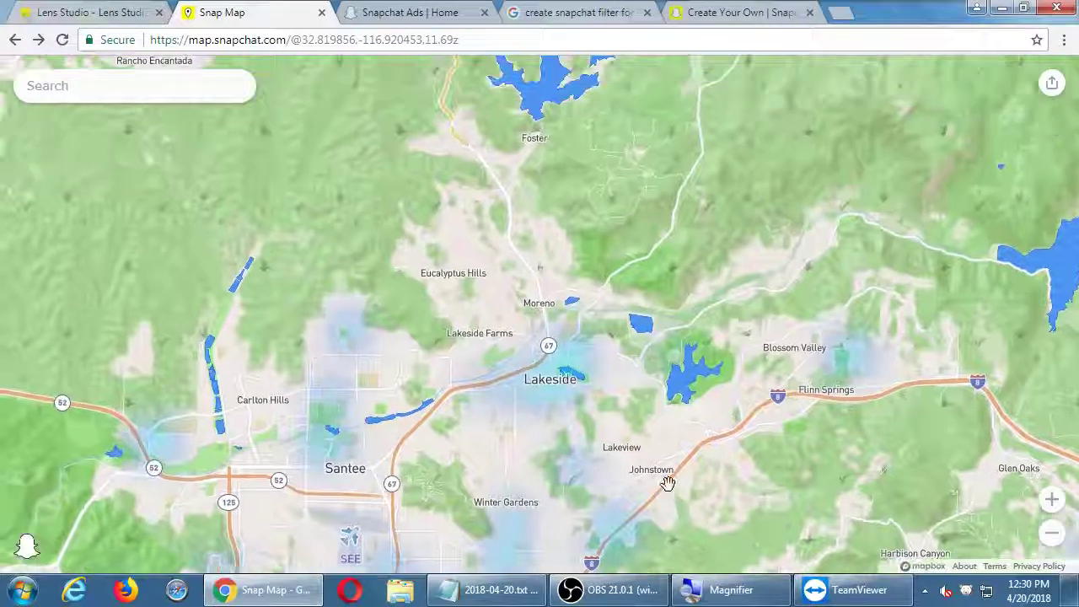
key(Up)
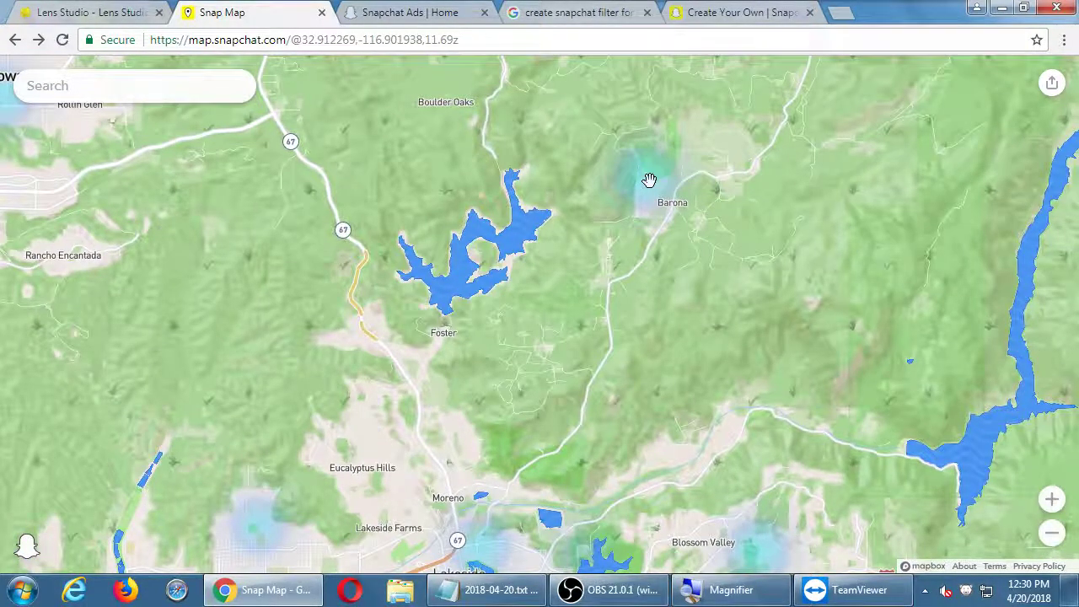
scroll(649, 180, up, 1)
scroll(649, 179, down, 1)
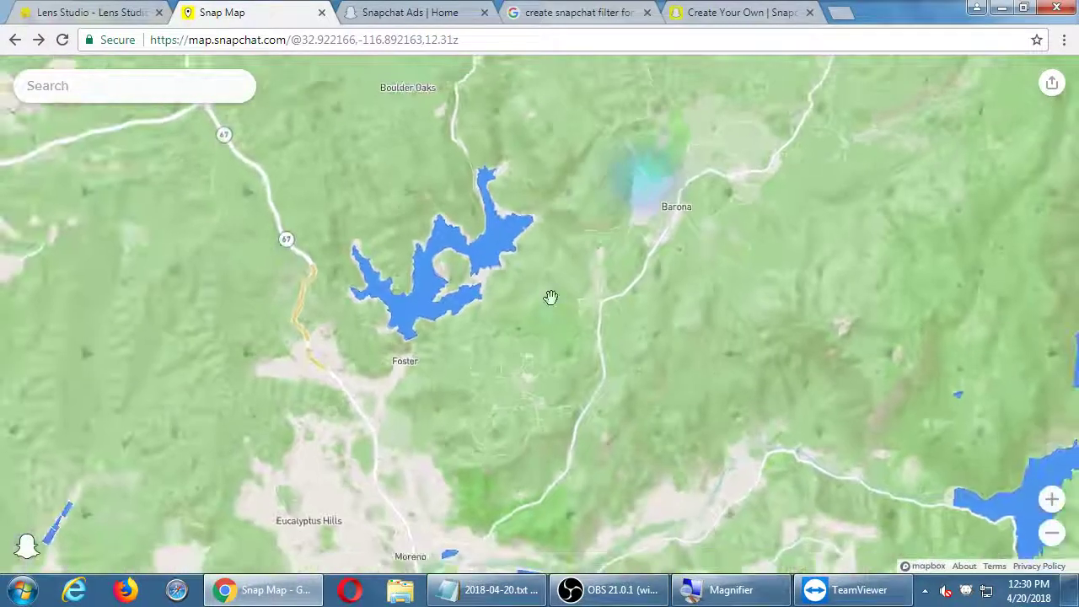
drag(552, 299, 631, 155)
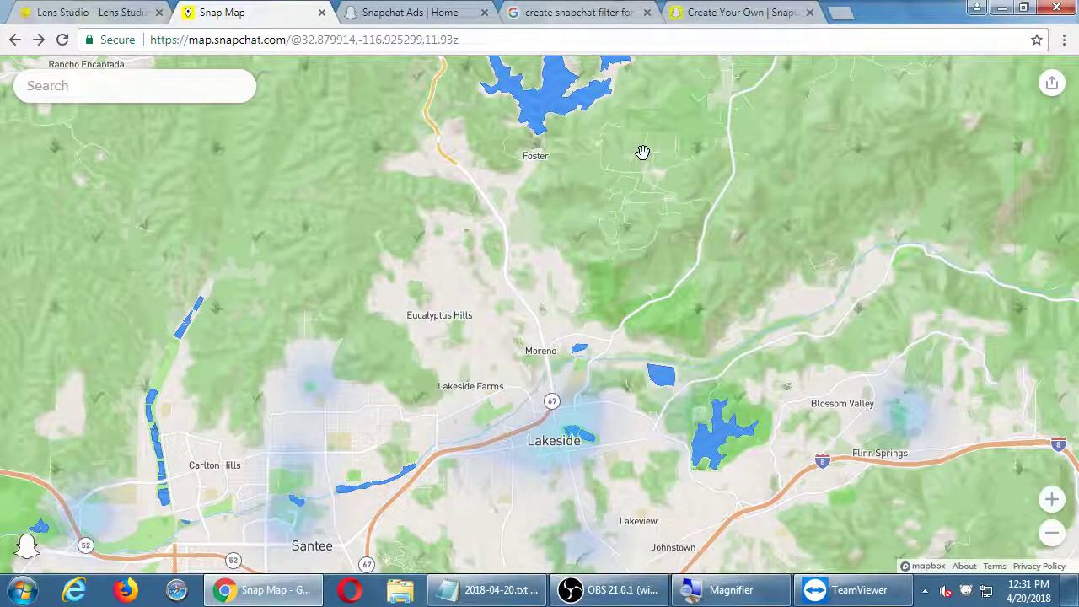
Pan southeast past El Cajon and Eastlake to Jamul, Phelps Corner and Dulzura
drag(351, 336, 438, 160)
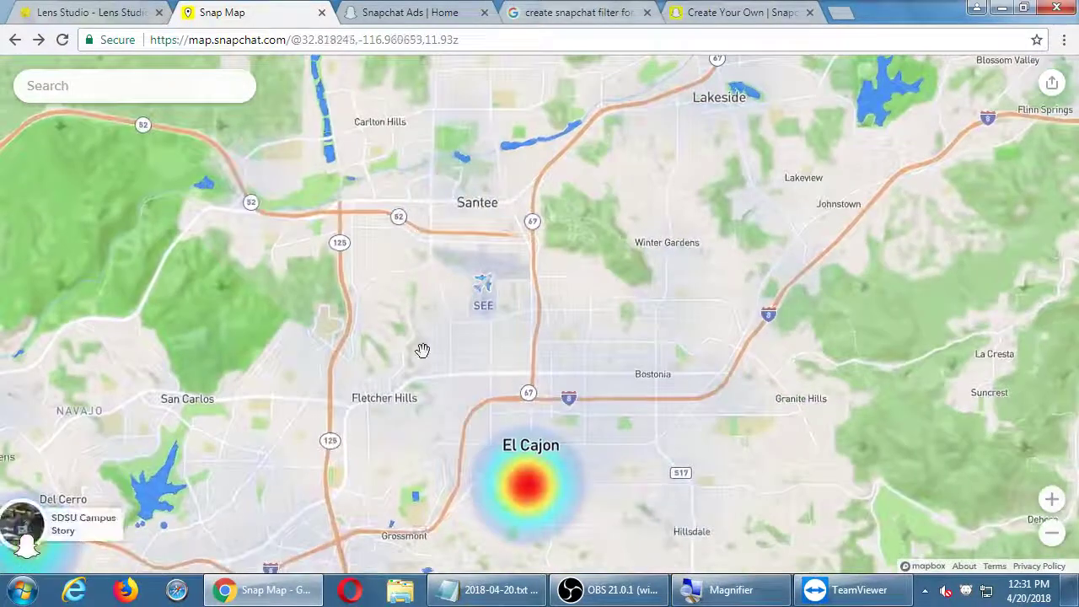
drag(419, 352, 363, 144)
drag(532, 399, 456, 219)
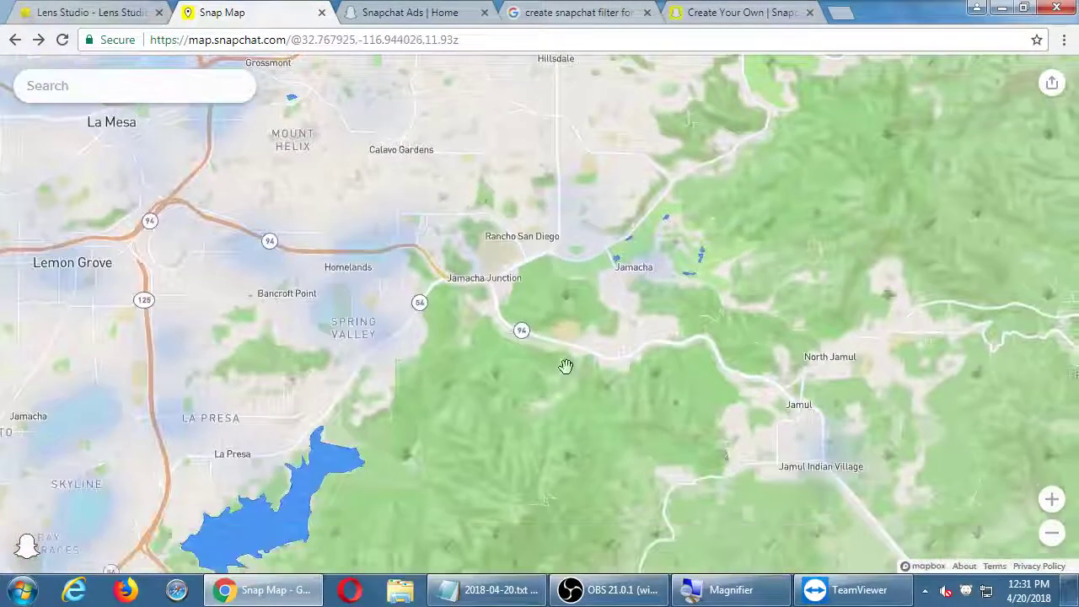
drag(556, 455, 499, 271)
drag(709, 363, 578, 187)
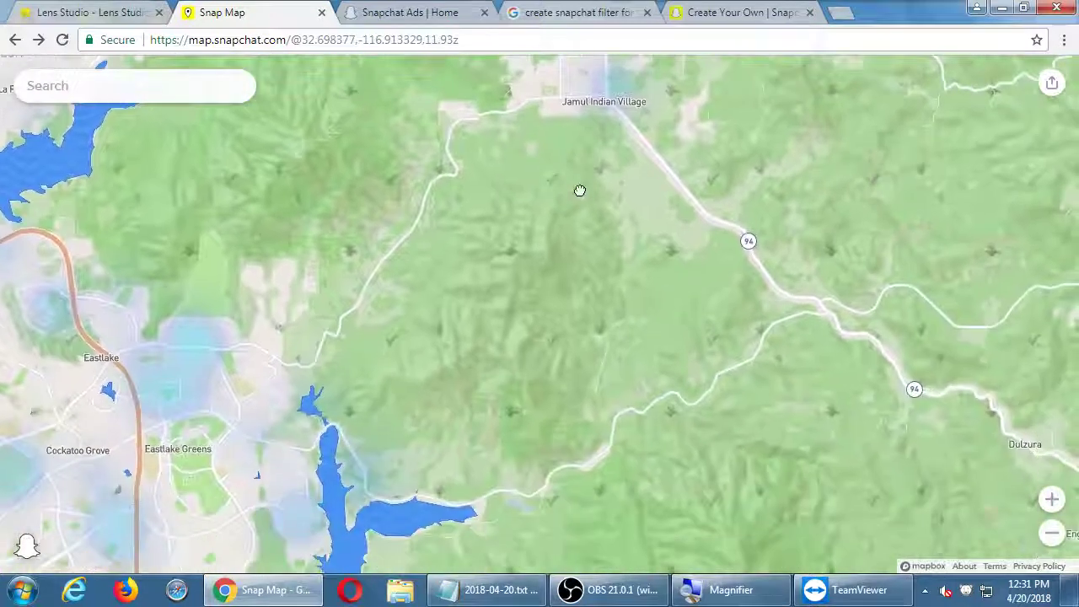
drag(469, 215, 535, 202)
drag(579, 433, 429, 368)
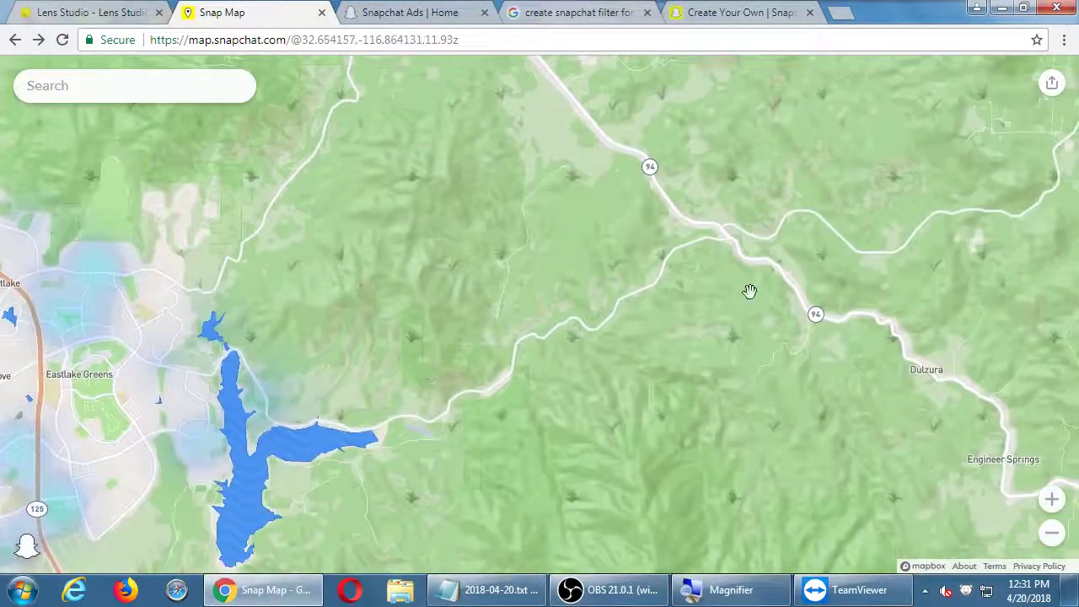
drag(750, 292, 414, 403)
drag(453, 368, 582, 318)
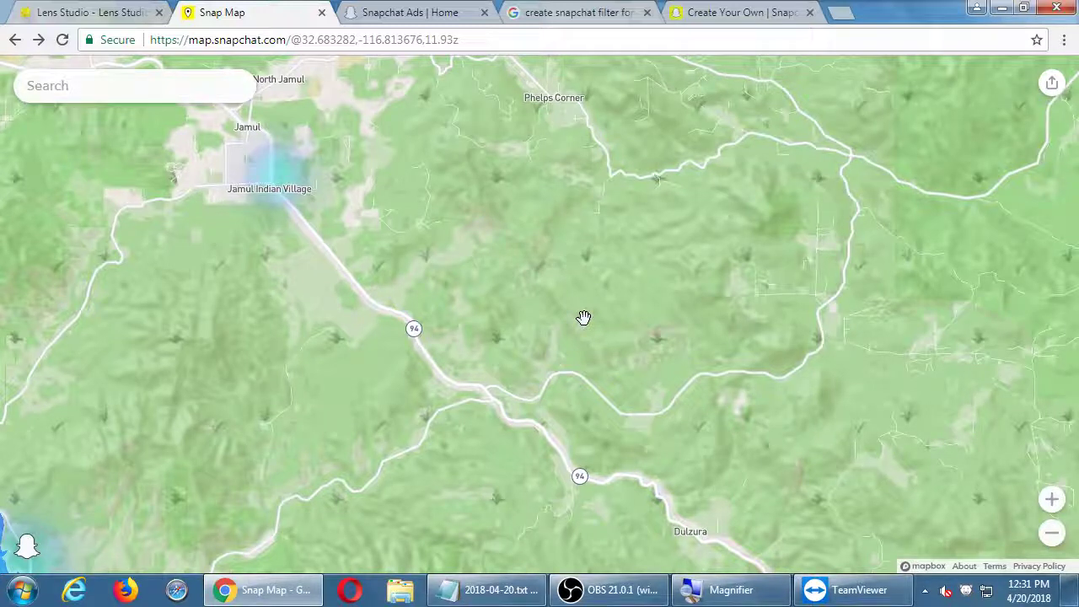
Open en.wikipedia.org in a new tab and search 'snap' to reach the Snapchat article
key(ctrl+t)
text(en.wikipedia.org)
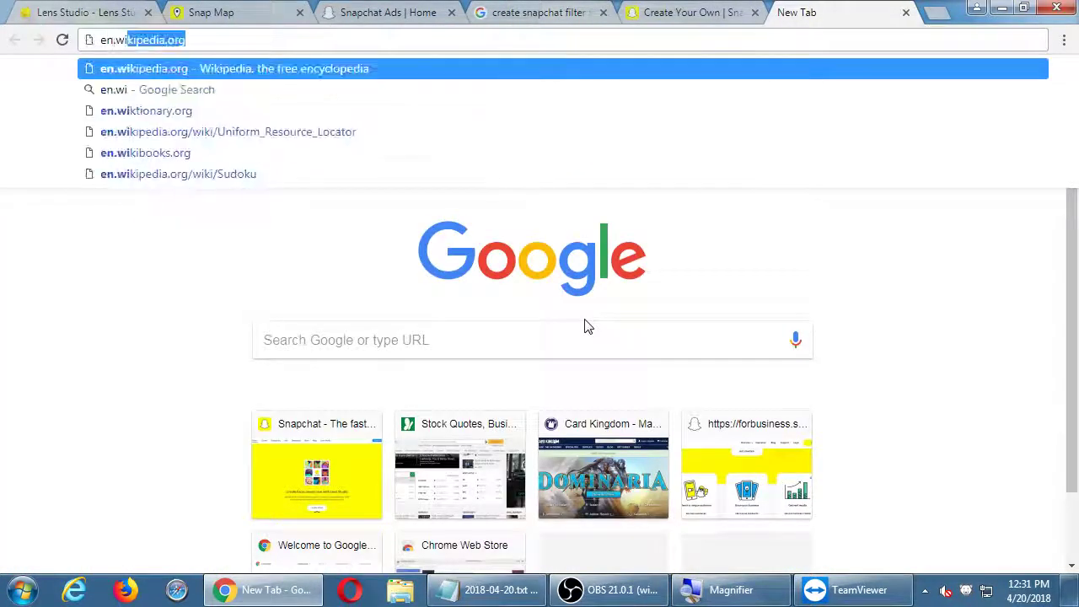
key(Return)
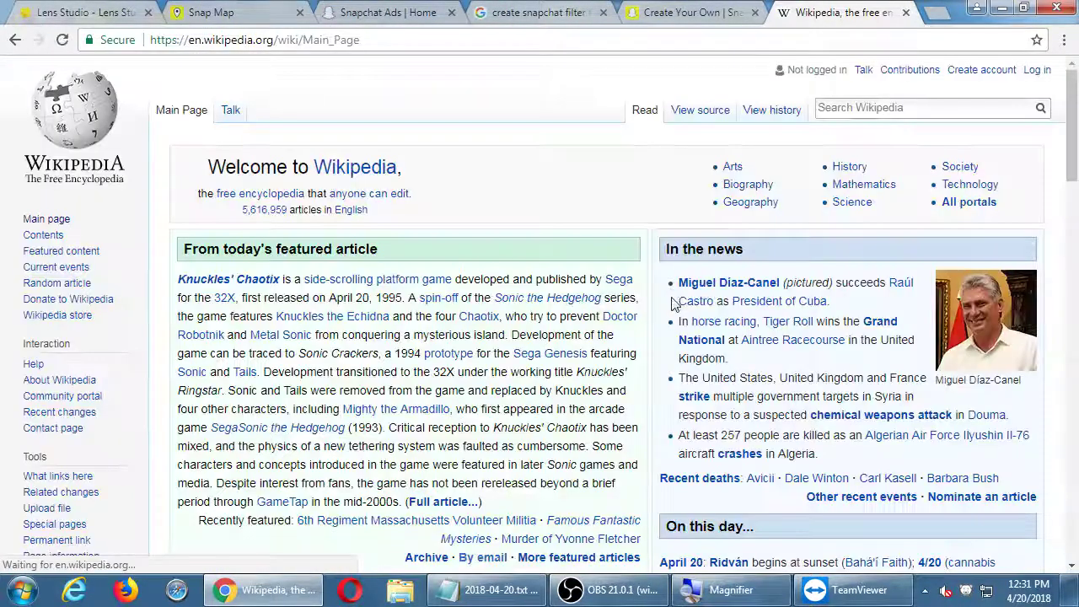
click(910, 107)
text(snap)
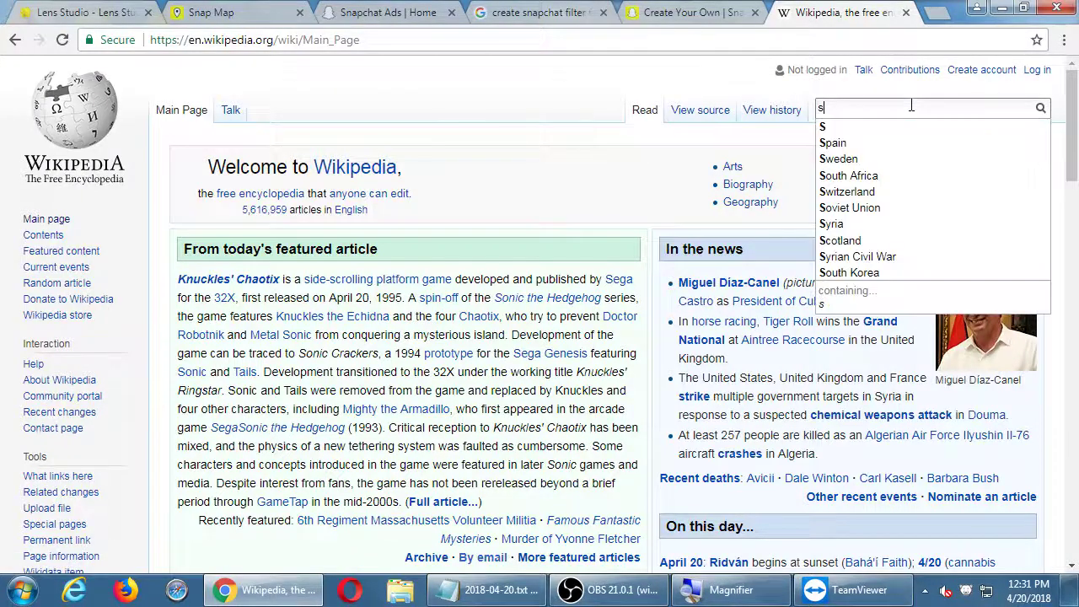
key(Down)
key(Down)
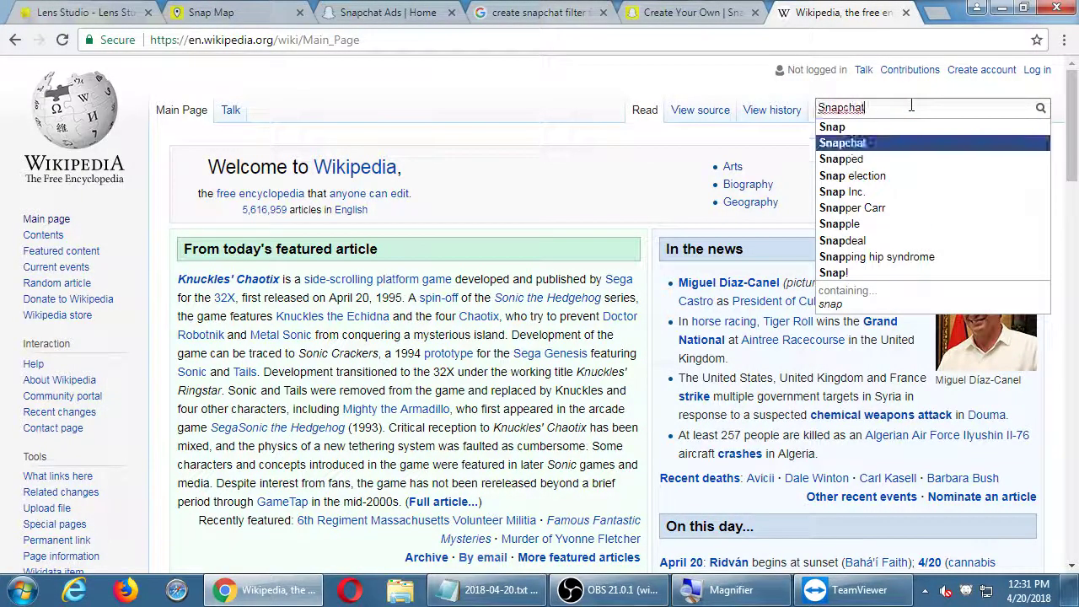
key(Return)
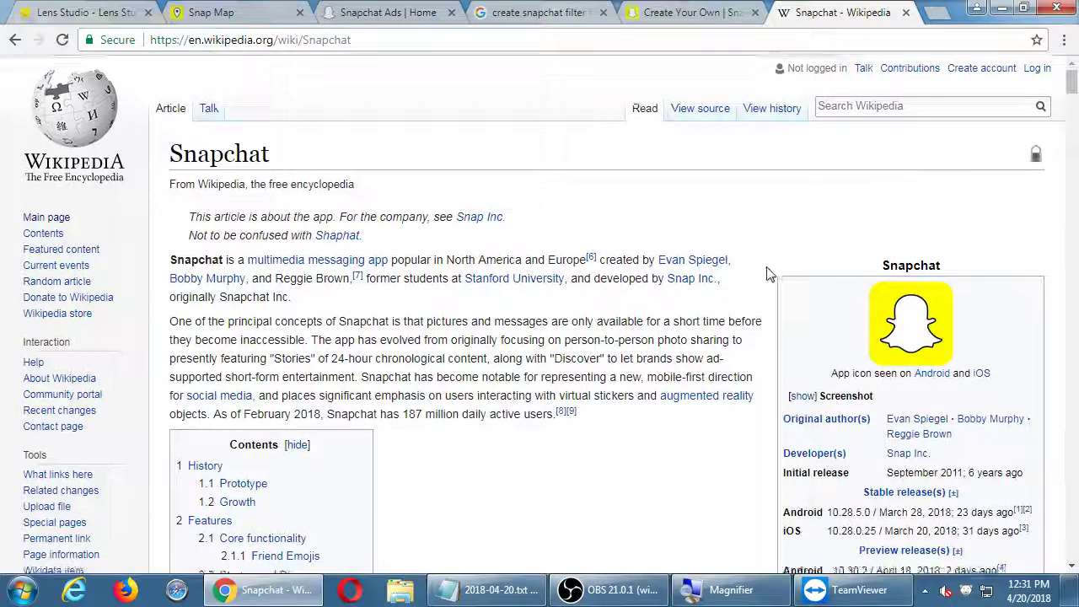
scroll(770, 272, down, 1)
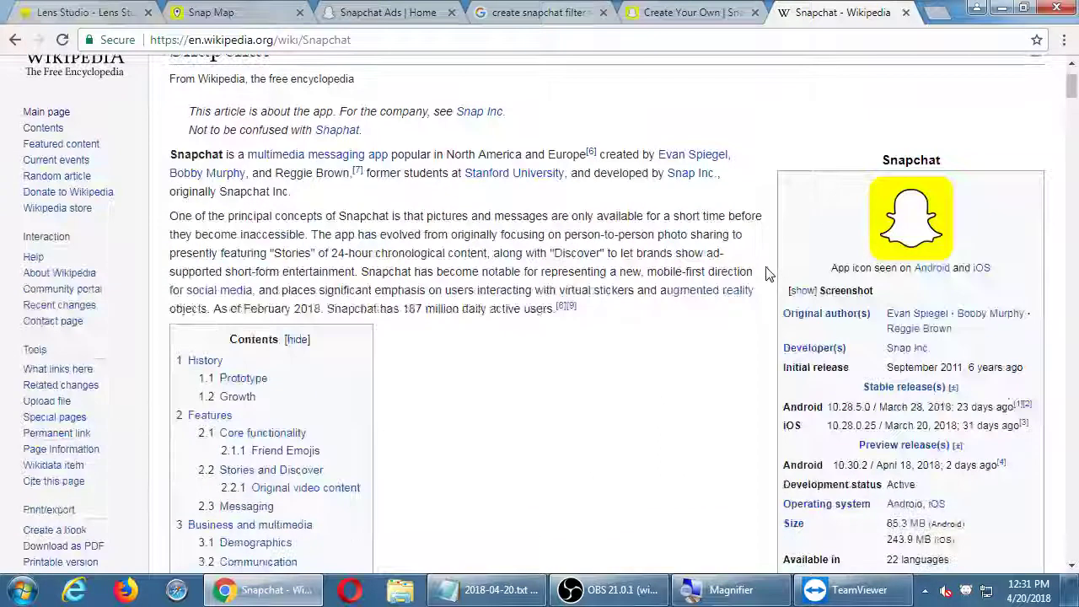
Highlight the 2011 release year, scroll through History and Growth, then switch to Lens Studio
double_click(961, 368)
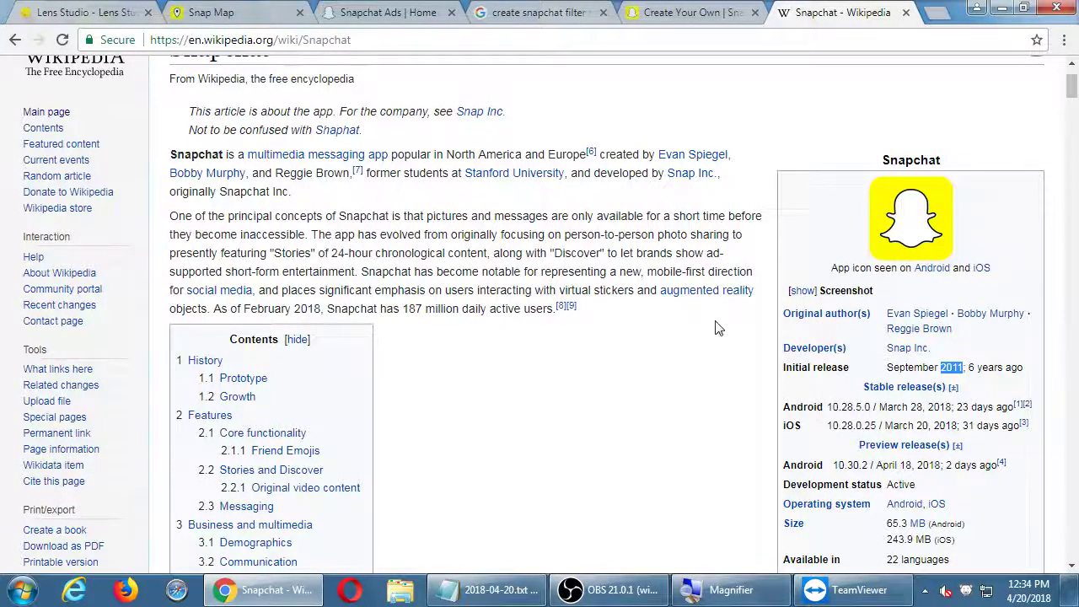
scroll(714, 328, down, 8)
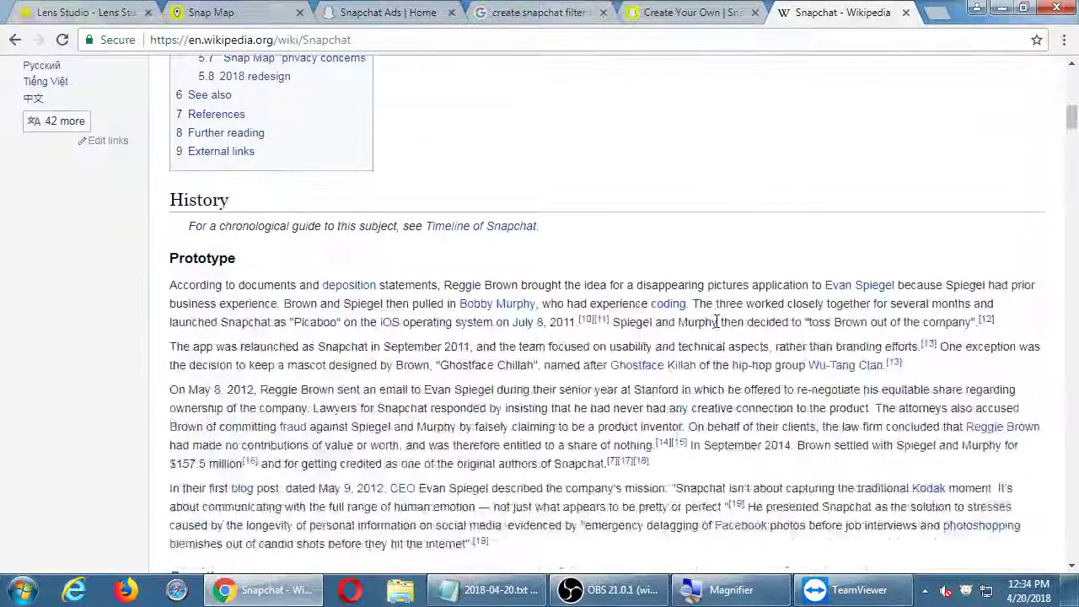
scroll(716, 322, down, 4)
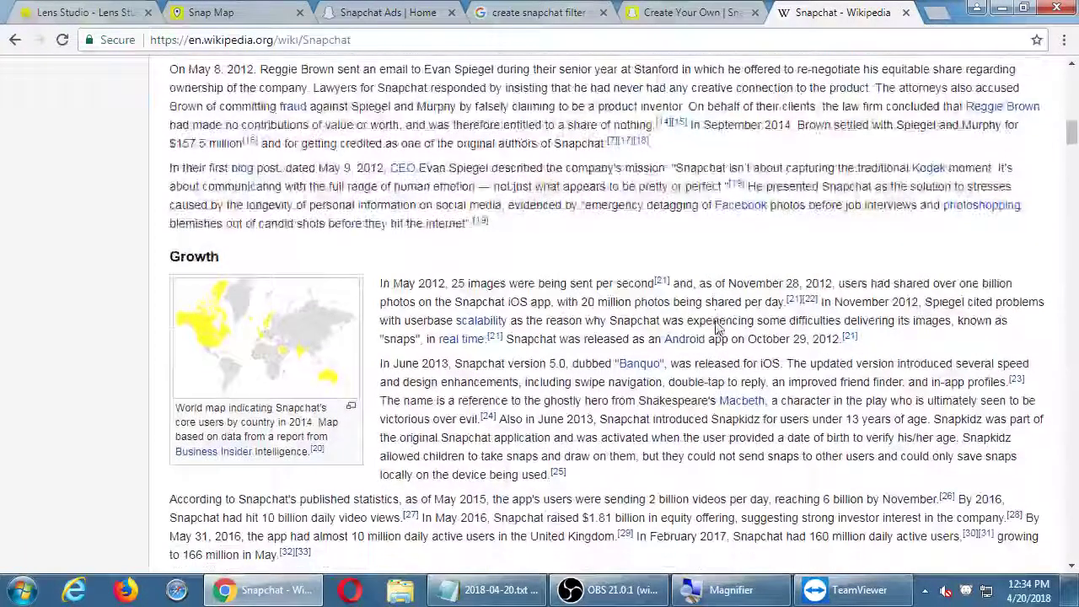
scroll(715, 326, down, 2)
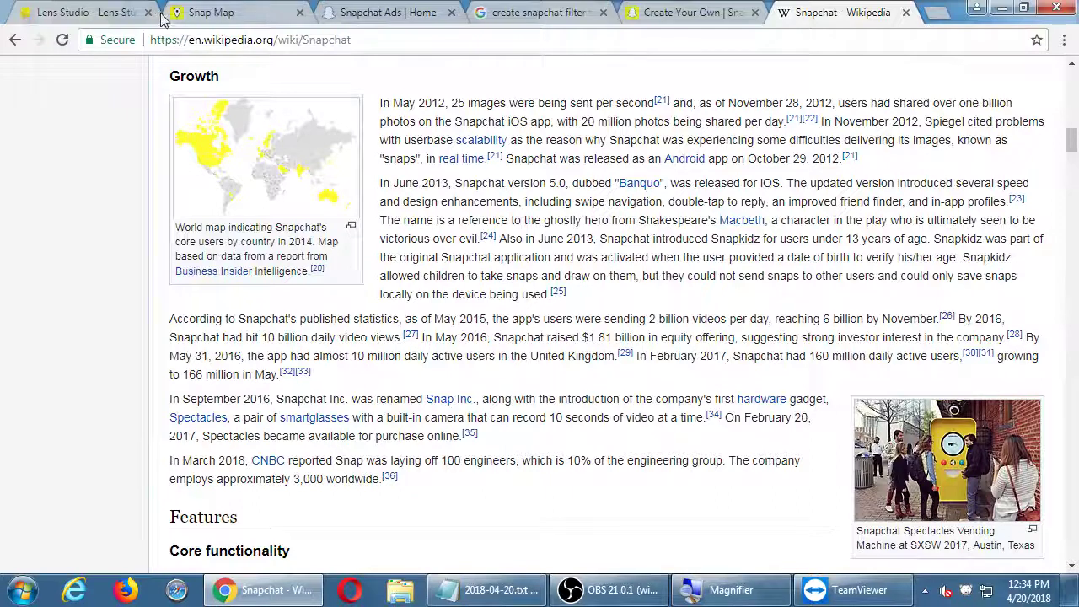
click(88, 12)
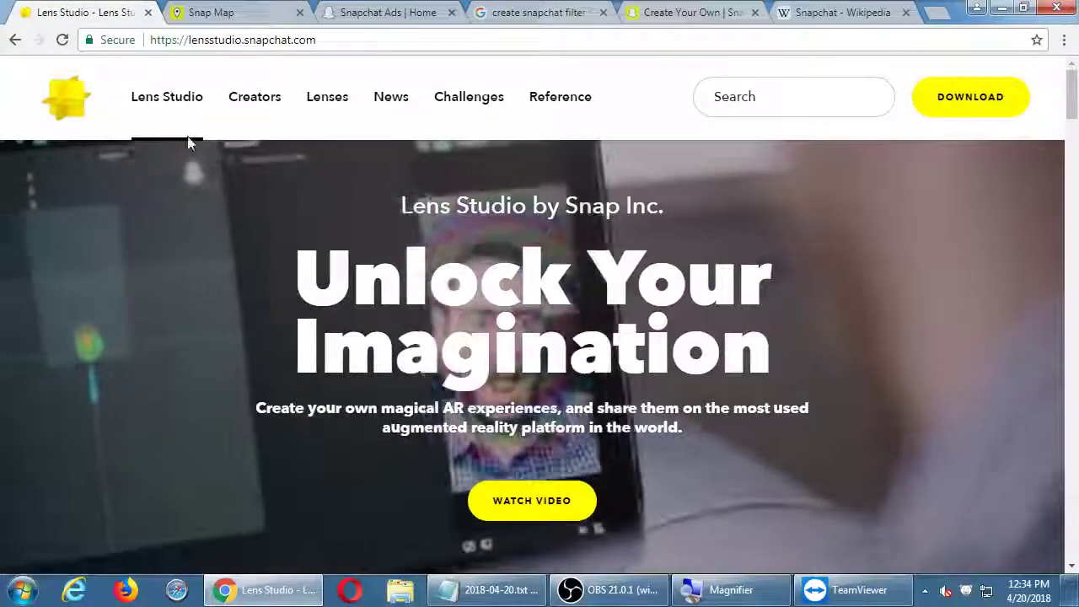
Switch to the Snap Map tab, then bring OBS Studio to the front
click(226, 13)
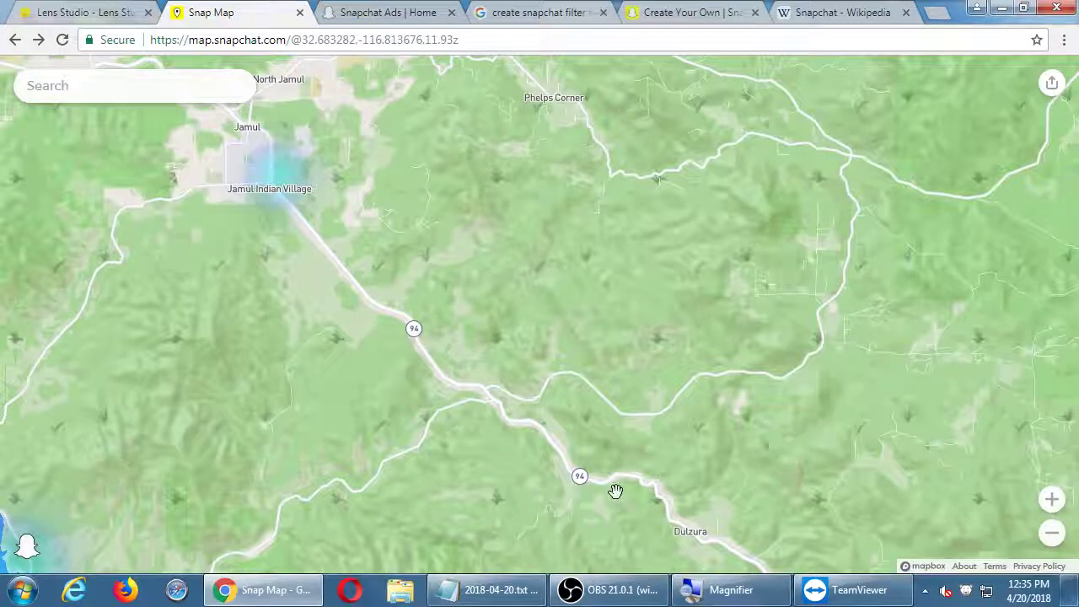
click(607, 590)
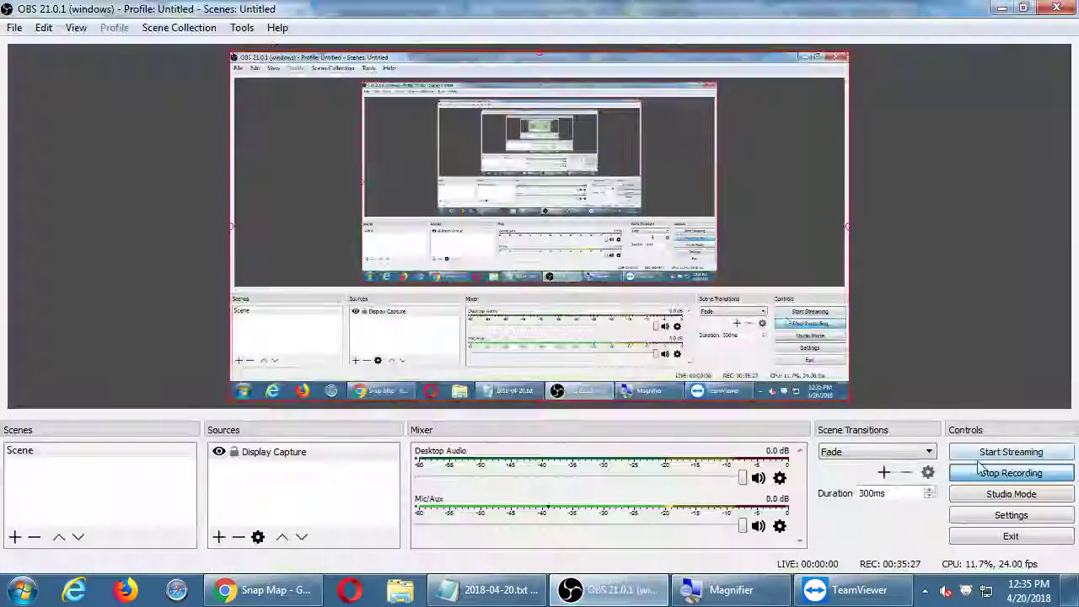